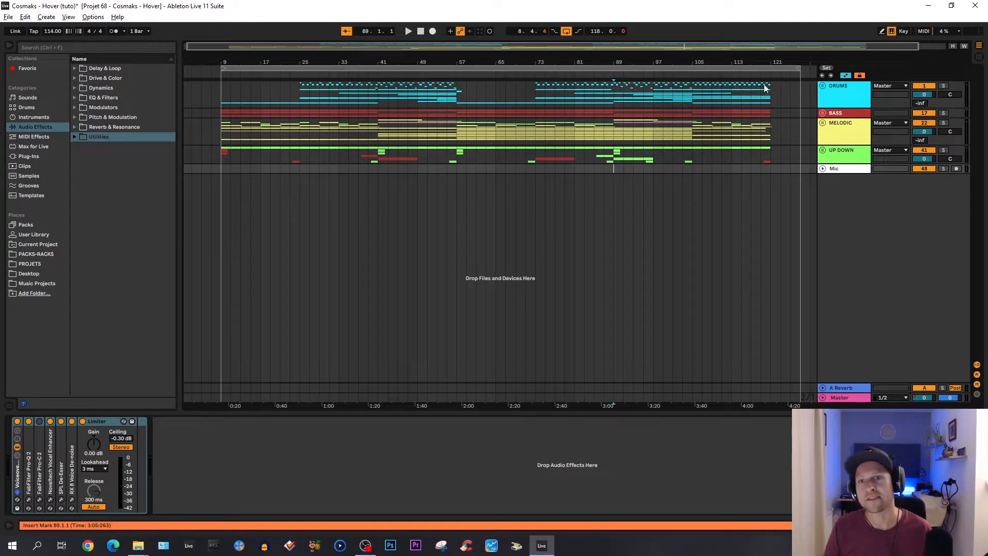
- Play the arrangement from bar 81 while unfolding and refolding the DRUMS and MELODIC groups
key("Right")
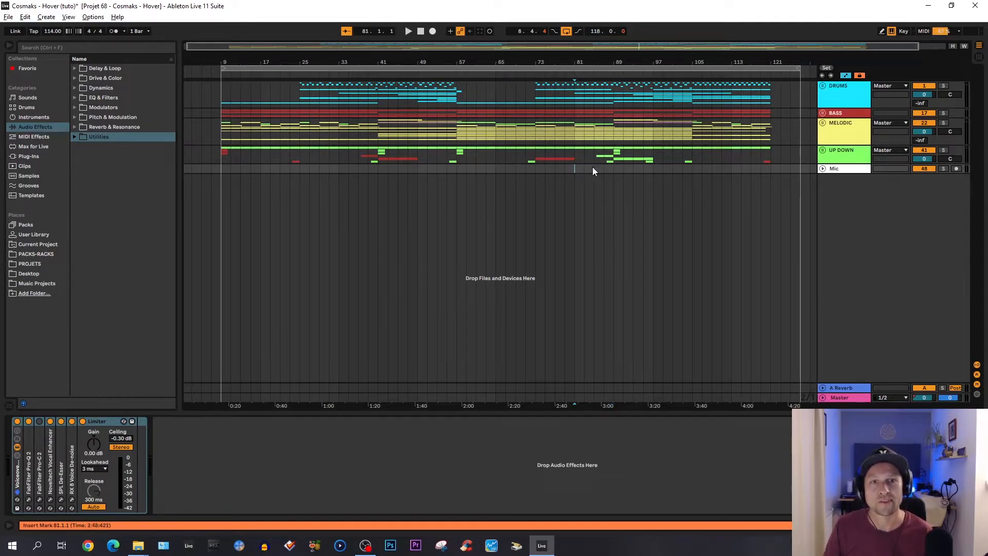
key("space")
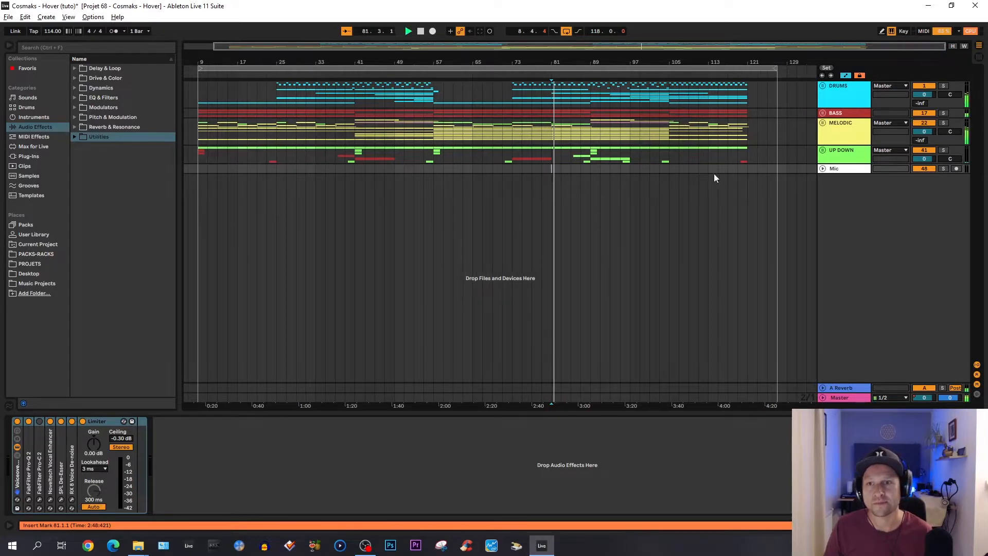
left_click(823, 86)
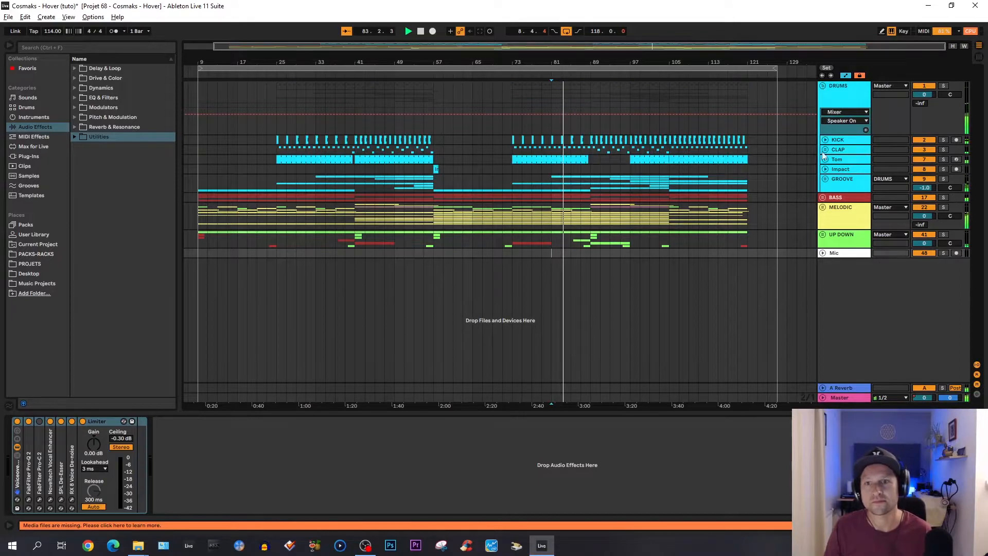
left_click(822, 207)
scroll(819, 204, "down", 1)
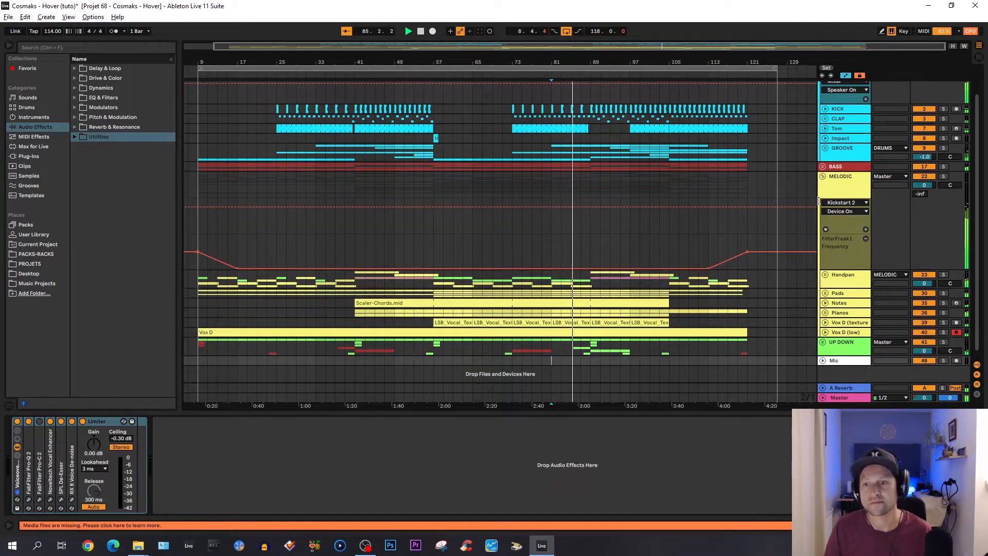
scroll(816, 206, "up", 1)
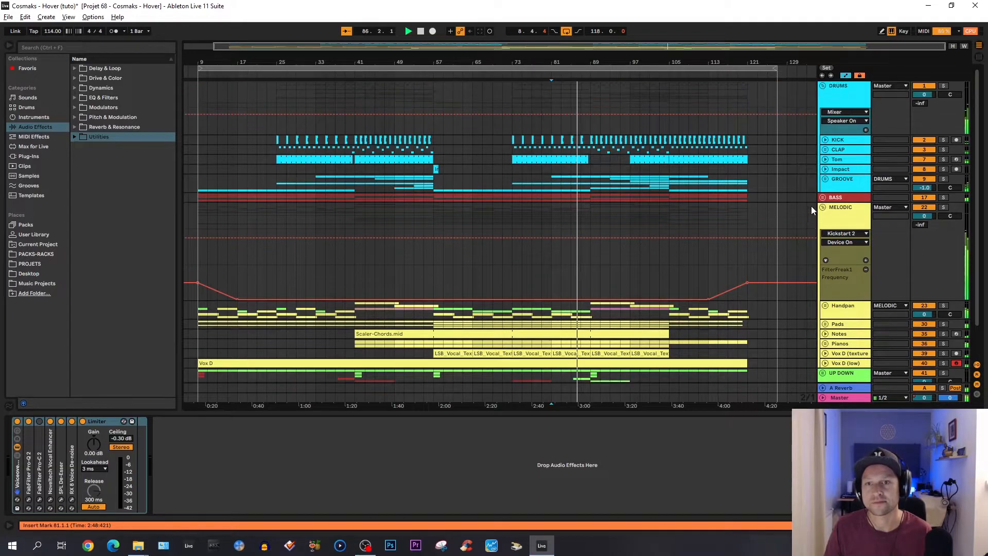
left_click(823, 207)
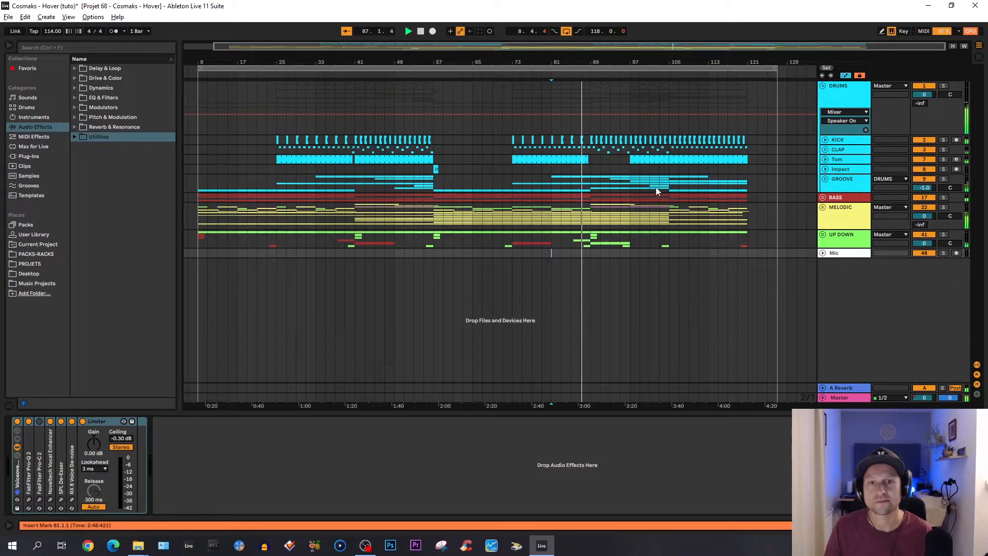
left_click(824, 88)
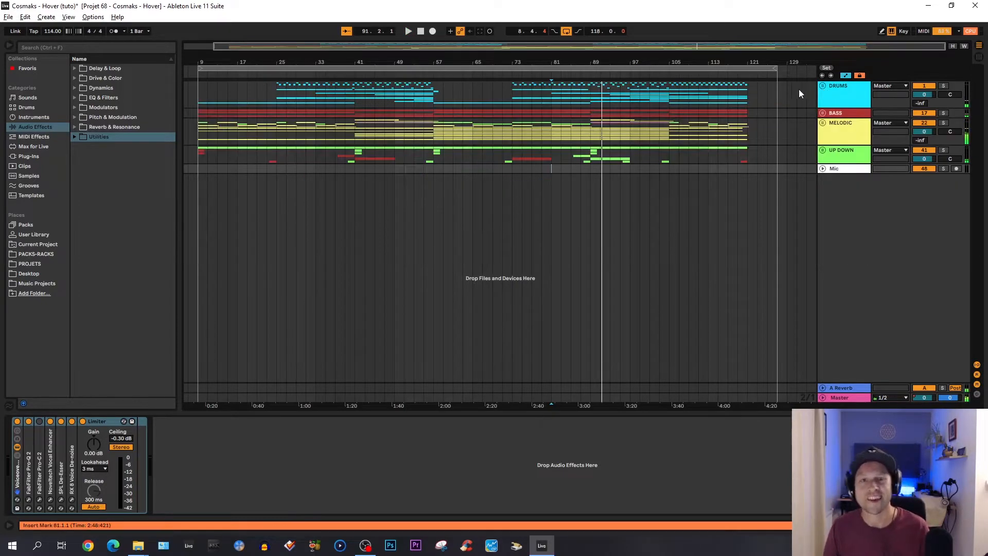
- Inspect the device chains of the DRUMS, BASS, MELODIC and UP DOWN groups, ending on DRUMS
left_click(842, 93)
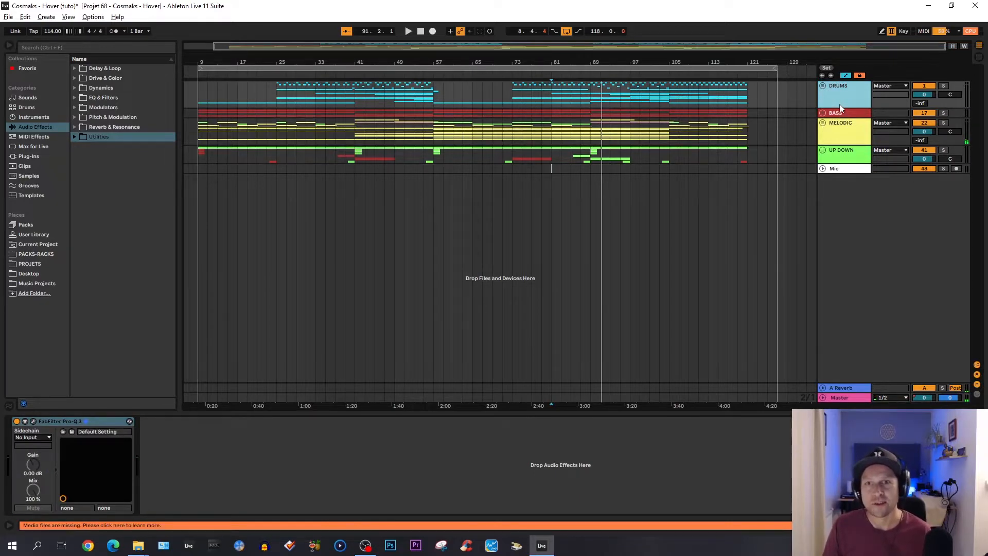
left_click(840, 113)
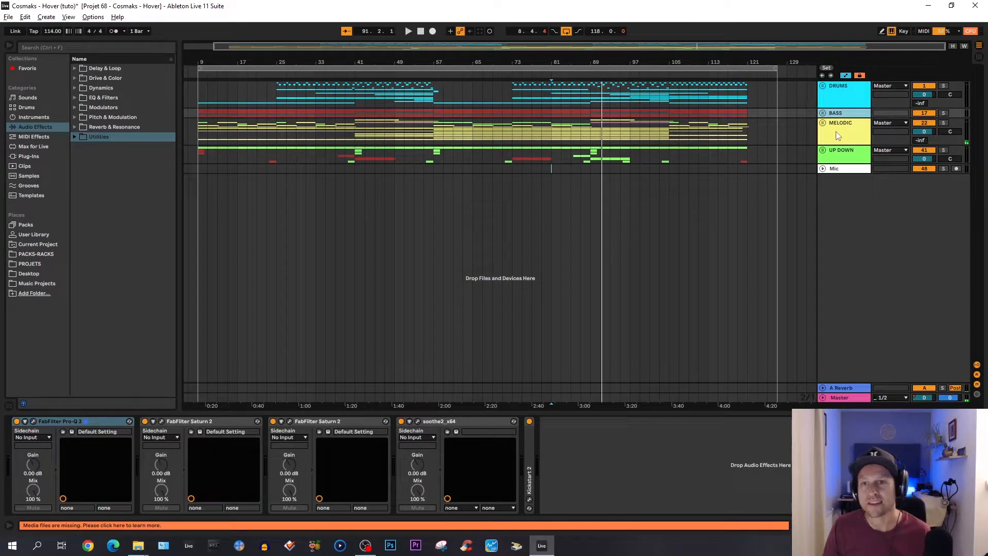
left_click(836, 135)
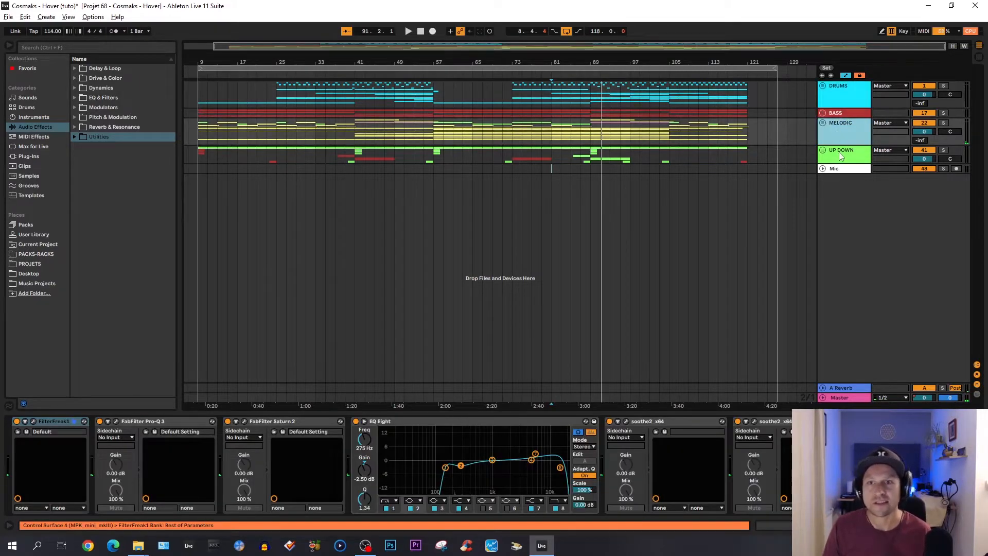
left_click(840, 152)
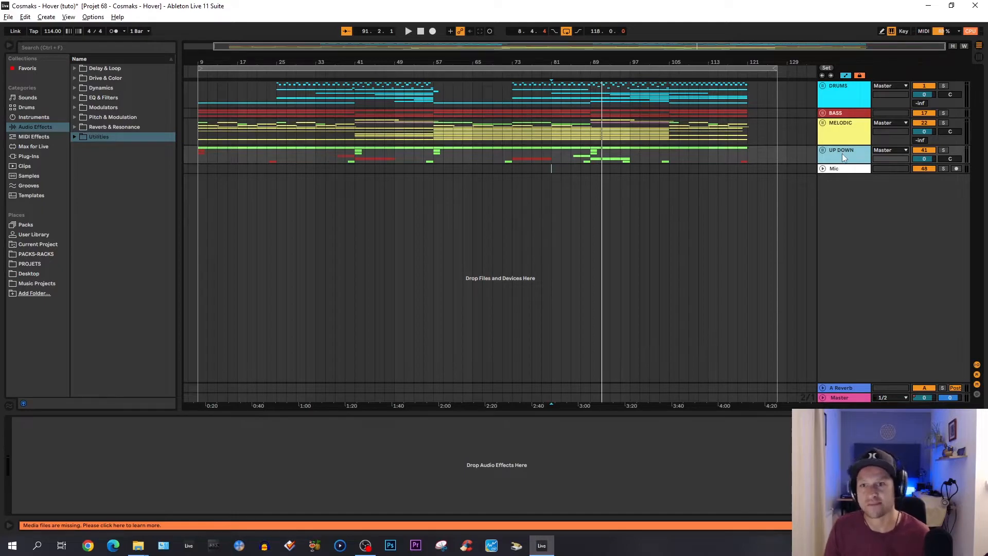
key("Up")
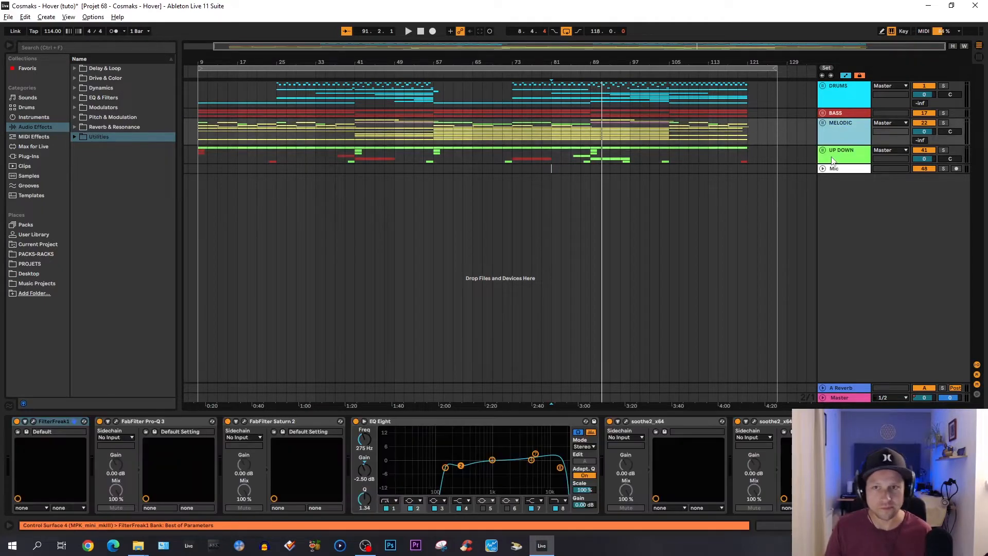
left_click(834, 106)
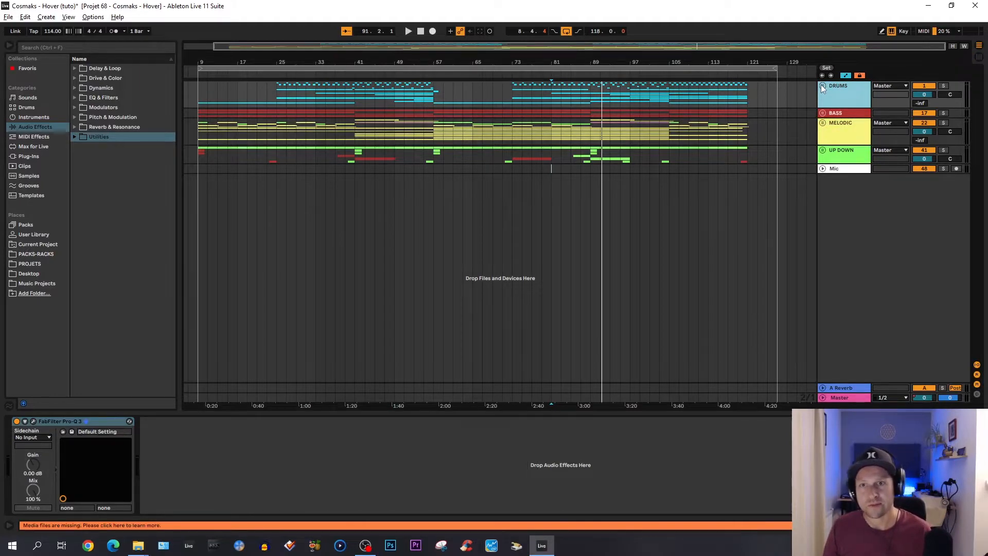
- Unfold the DRUMS group and inspect the device chains of KICK, CLAP, Tom, Impact and GROOVE
left_click(823, 87)
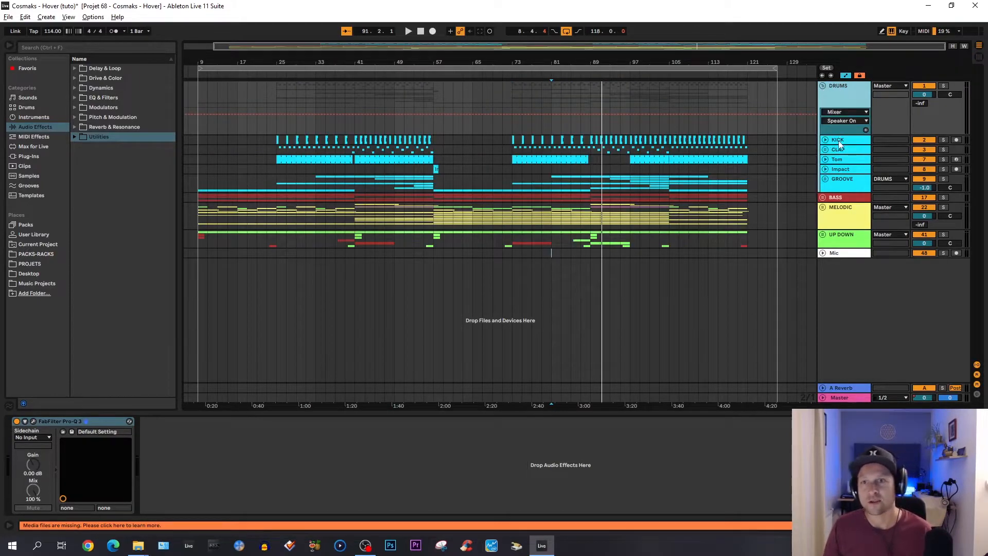
left_click(840, 144)
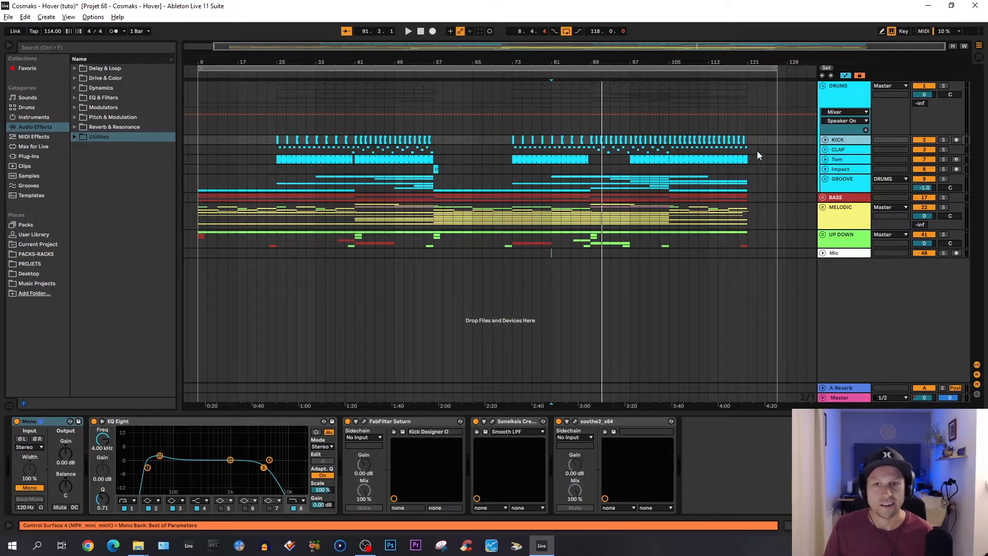
left_click(842, 150)
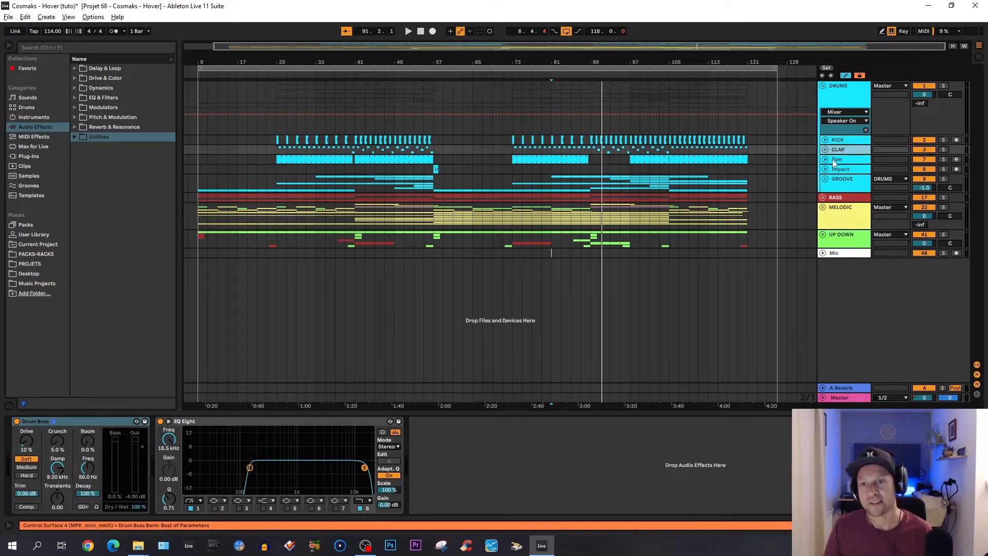
left_click(835, 161)
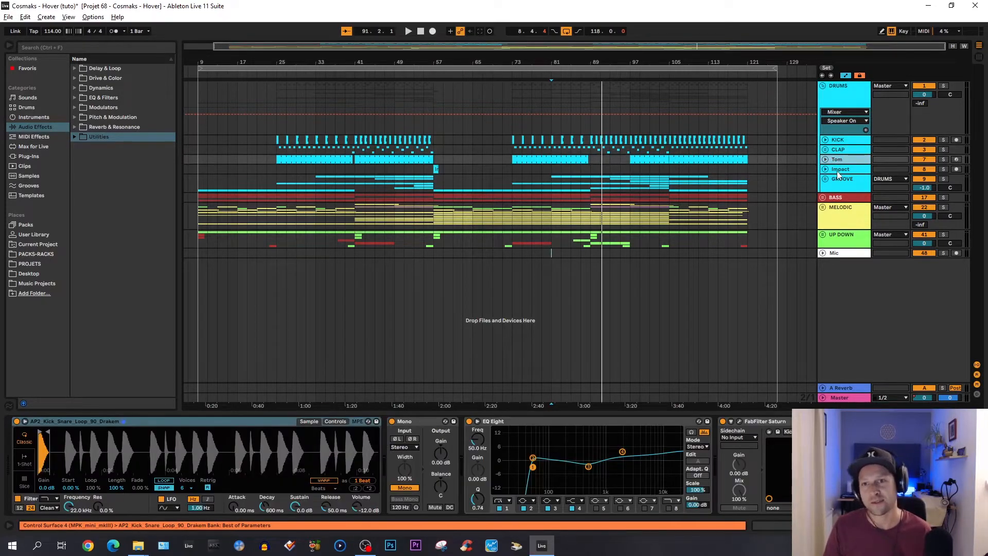
left_click(838, 171)
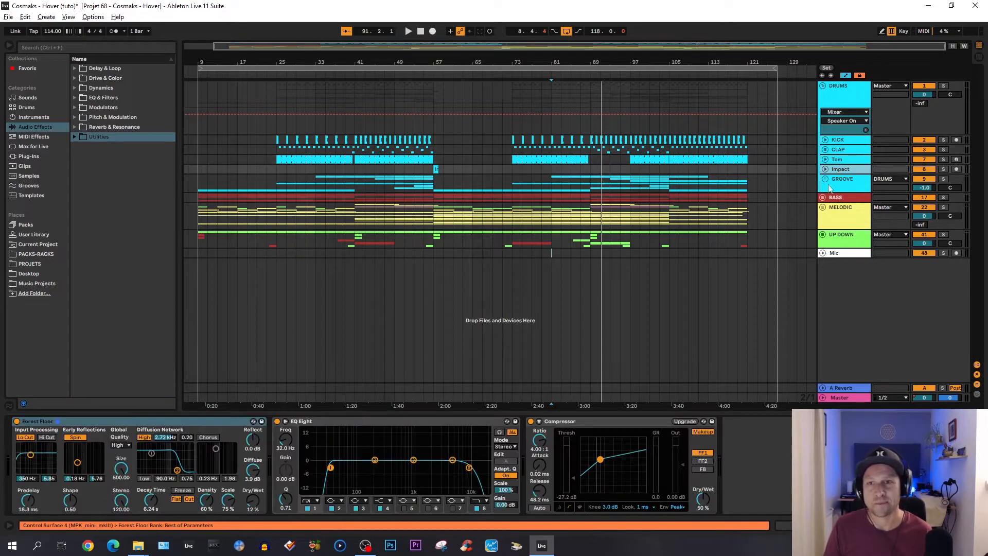
left_click(834, 181)
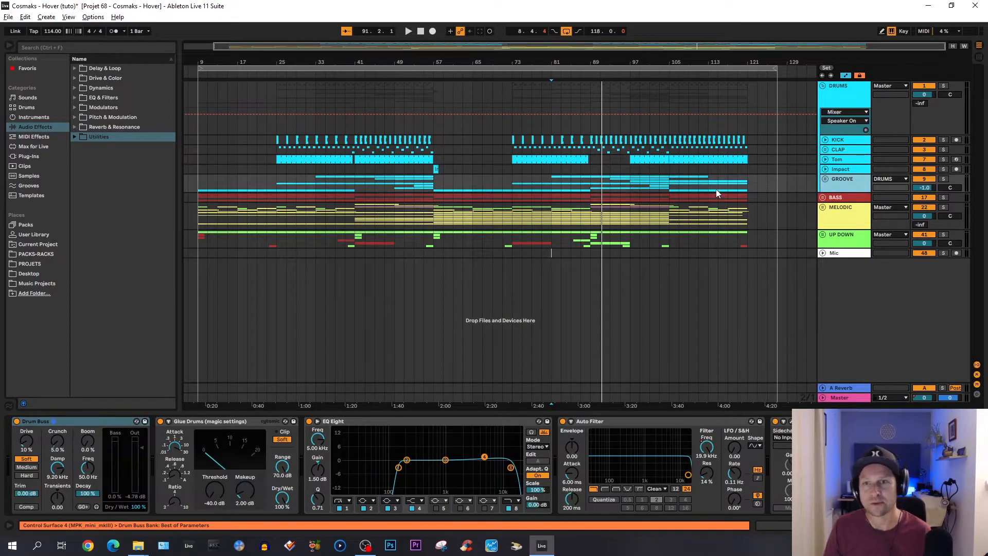
- Solo the KICK track and play it first from bar 25, then from bar 41
left_click(275, 139)
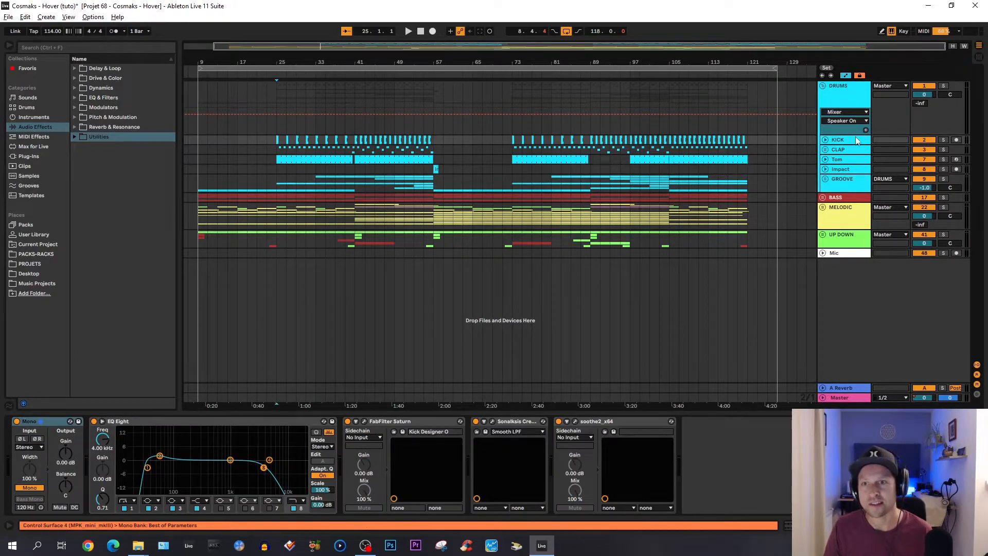
left_click(943, 140)
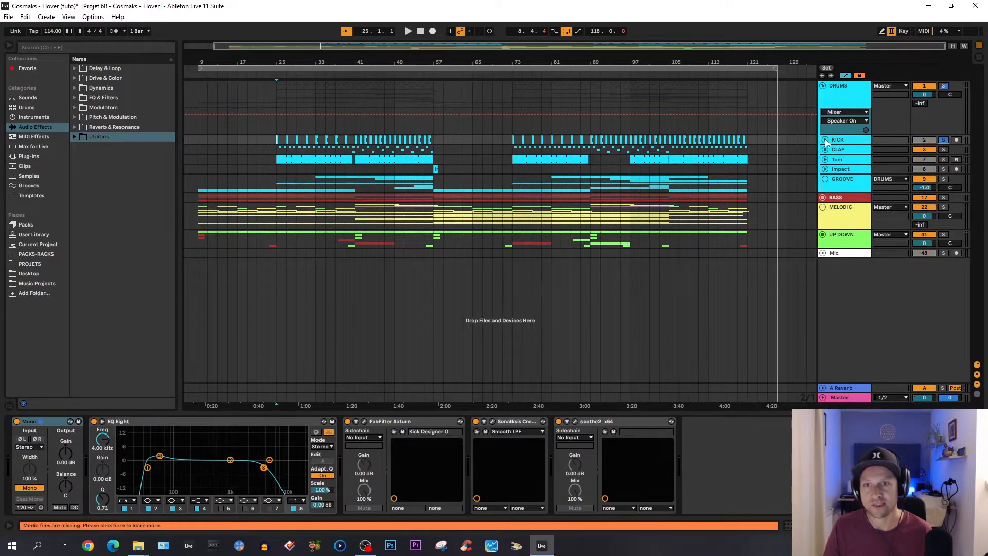
key("space")
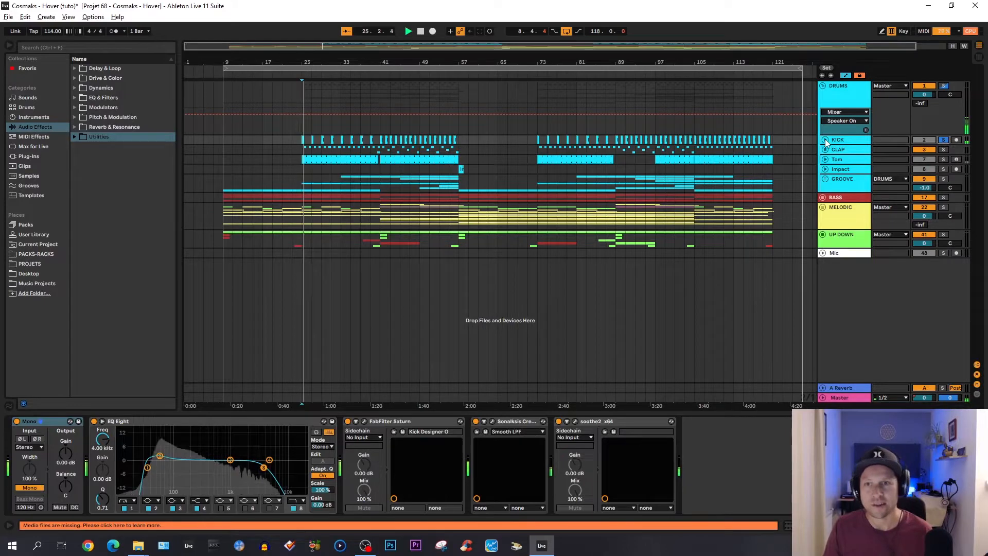
key("space")
left_click(380, 120)
key("space")
- Unfold the KICK track, show its devices and compare its sound with EQ Eight's filter 8 off and on
left_click(826, 140)
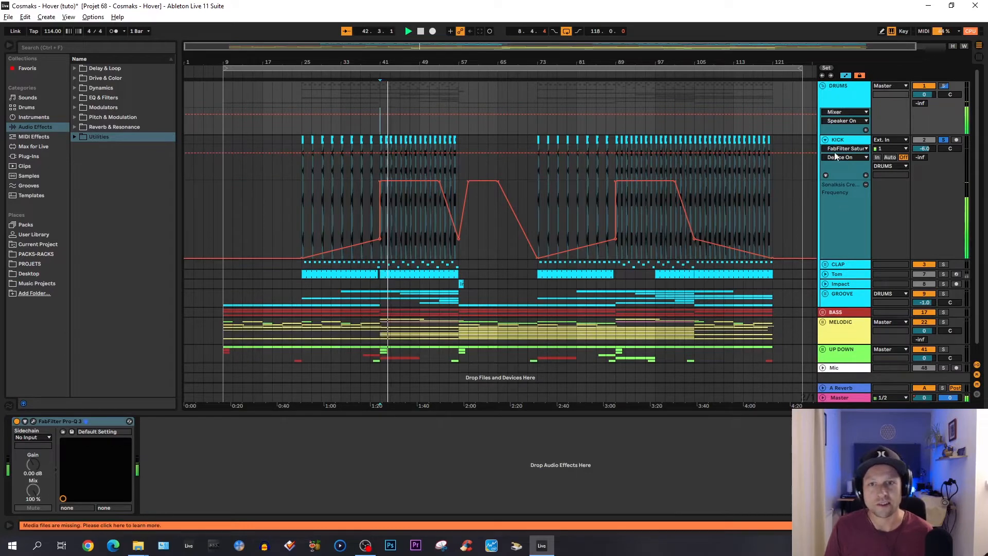
left_click(840, 145)
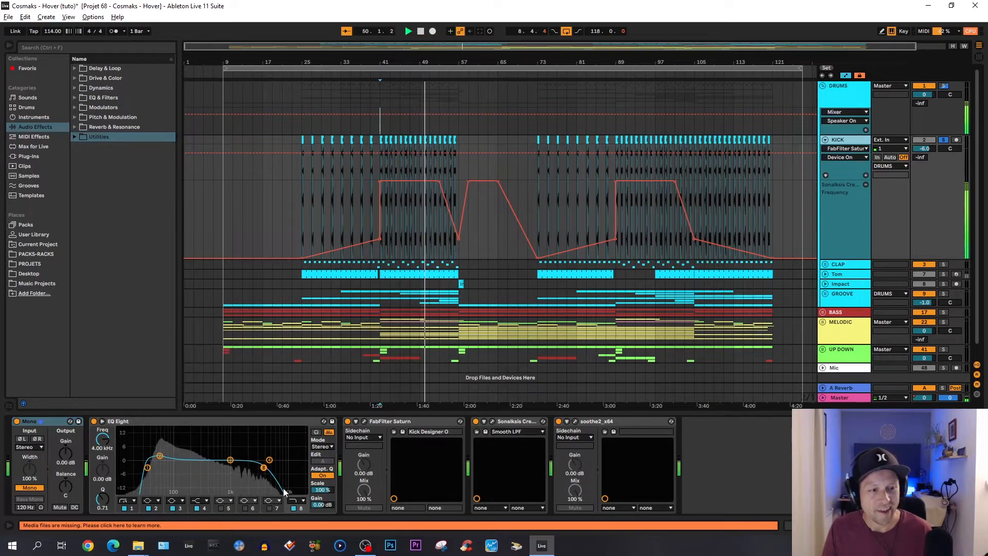
key("space")
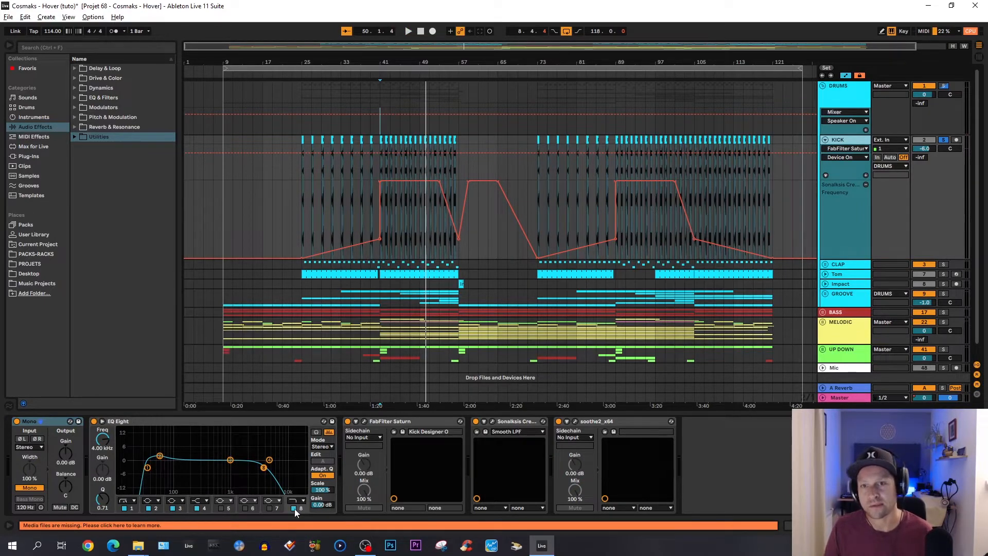
key("space")
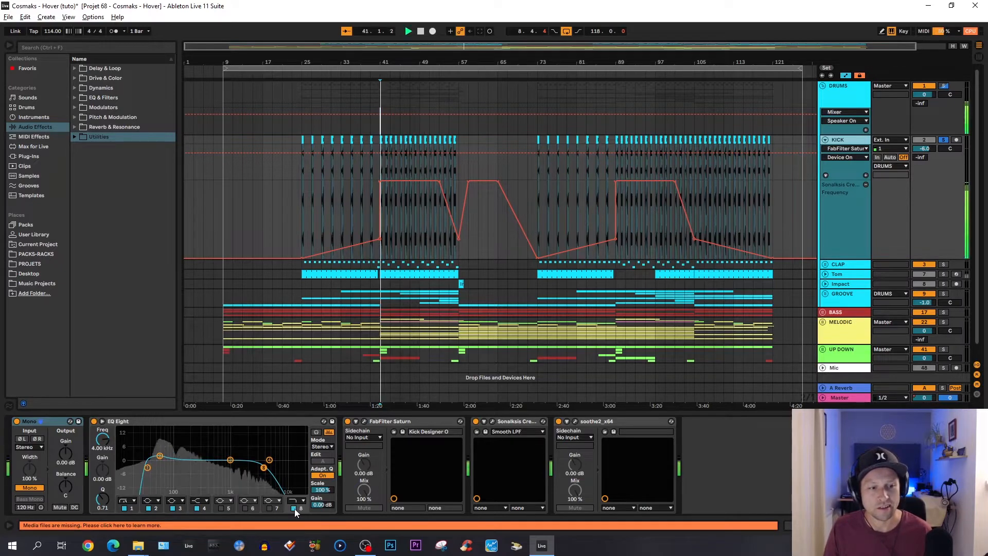
left_click(294, 508)
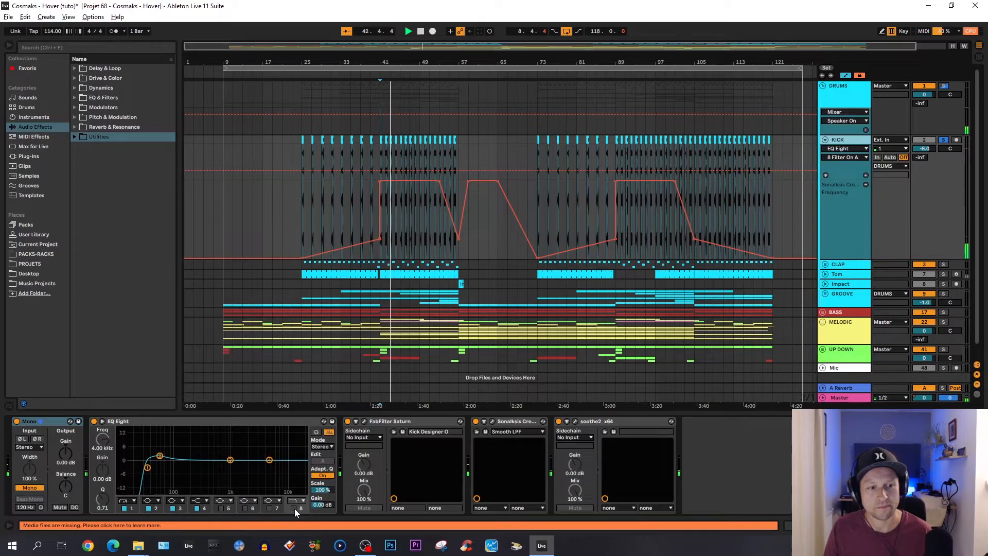
left_click(295, 509)
key("space")
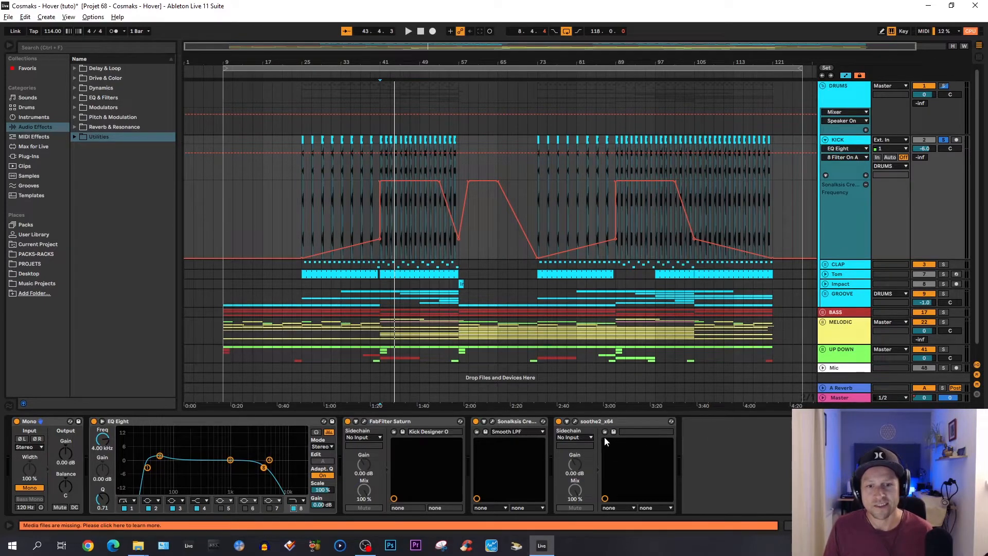
- Fold and unsolo the KICK track, and unfold the CLAP group with its devices shown
left_click(826, 141)
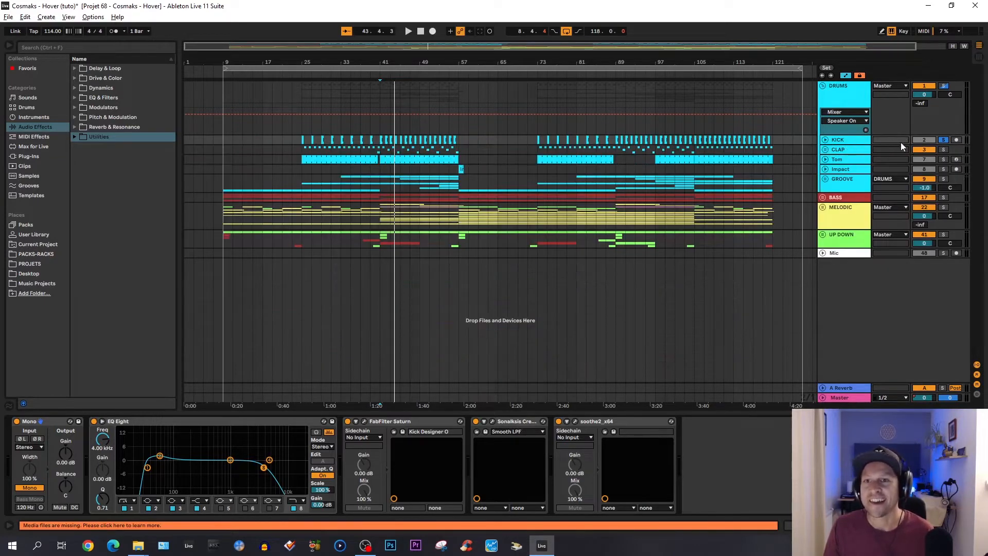
left_click(847, 151)
left_click(825, 150)
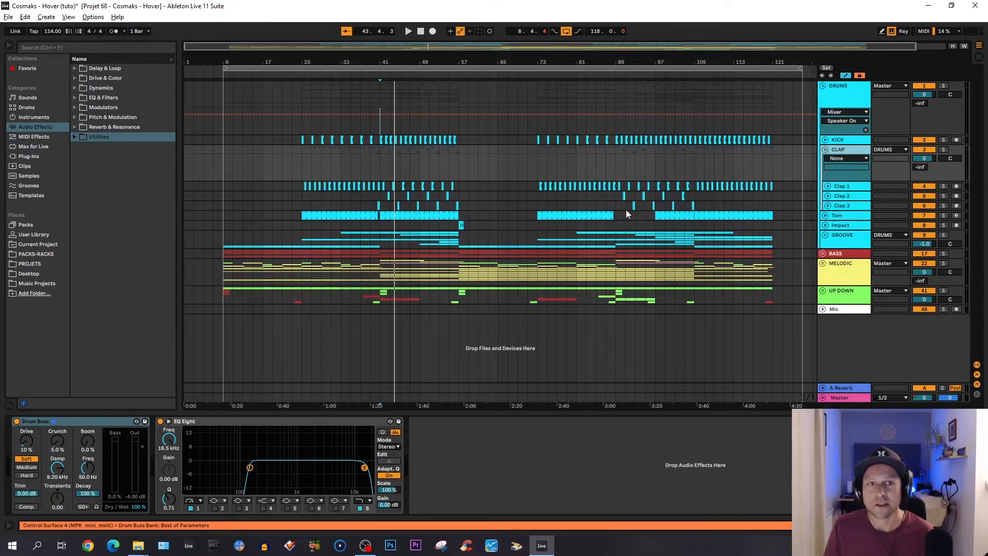
left_click(864, 188)
left_click(826, 181)
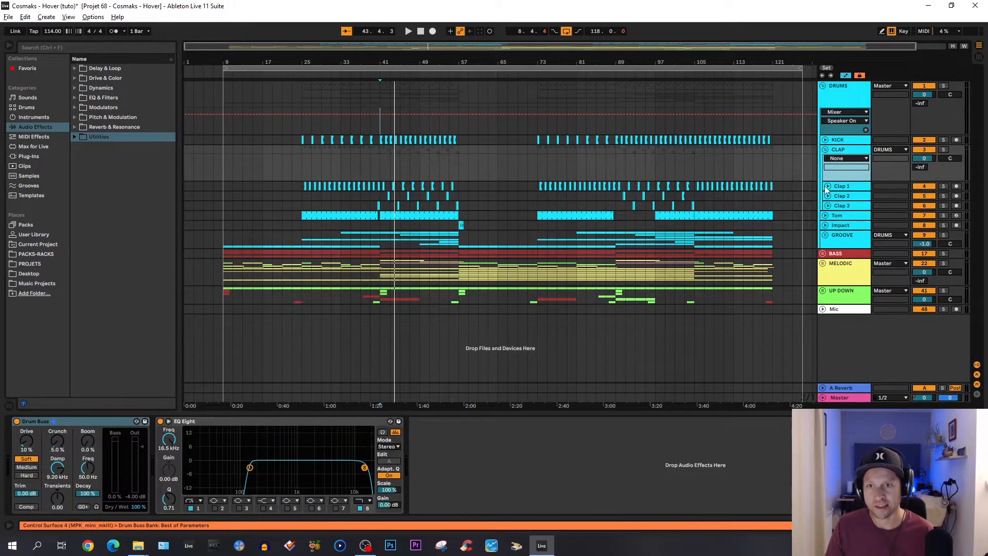
- Unfold the Clap 1, Clap 2 and Clap 3 tracks to show their clips and automation
left_click(828, 187)
scroll(828, 189, "down", 2)
left_click(828, 262)
scroll(828, 263, "down", 2)
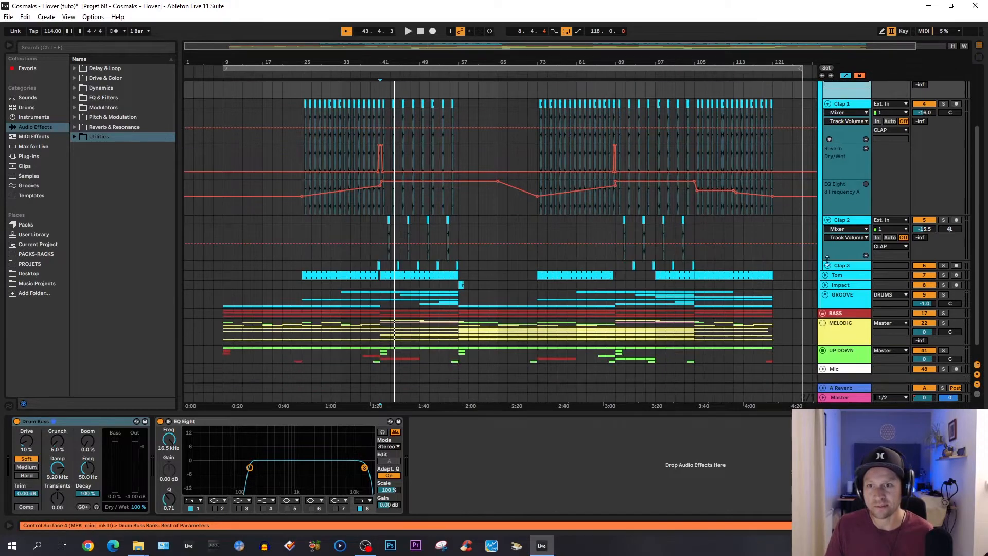
left_click(828, 266)
scroll(828, 266, "up", 2)
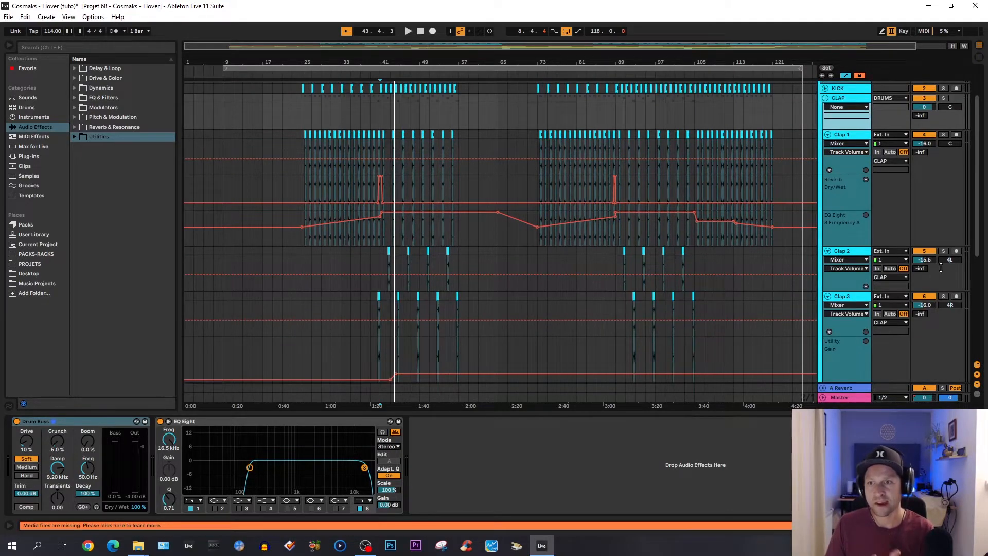
- Solo the Clap 1 track and play it from bar 43
left_click(944, 134)
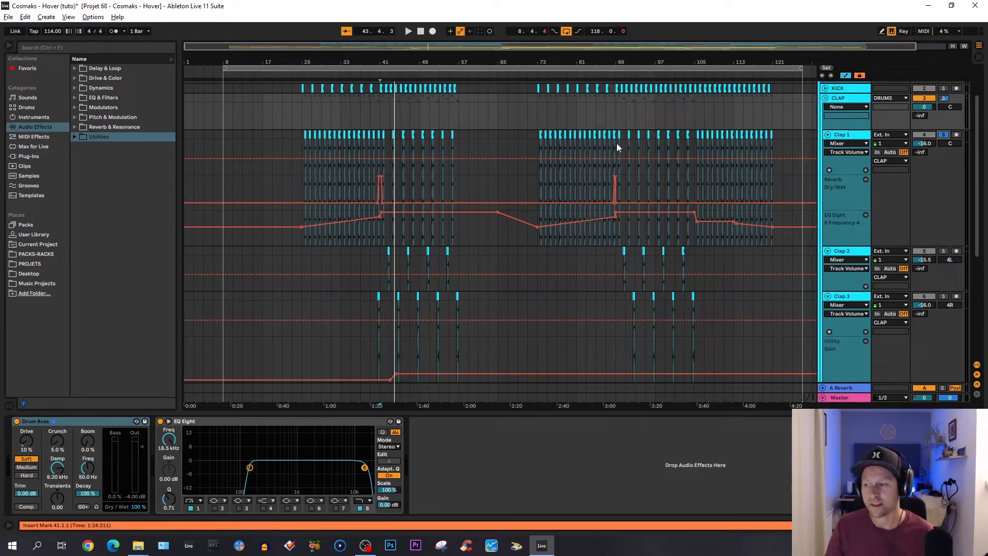
key("space")
left_click(390, 118)
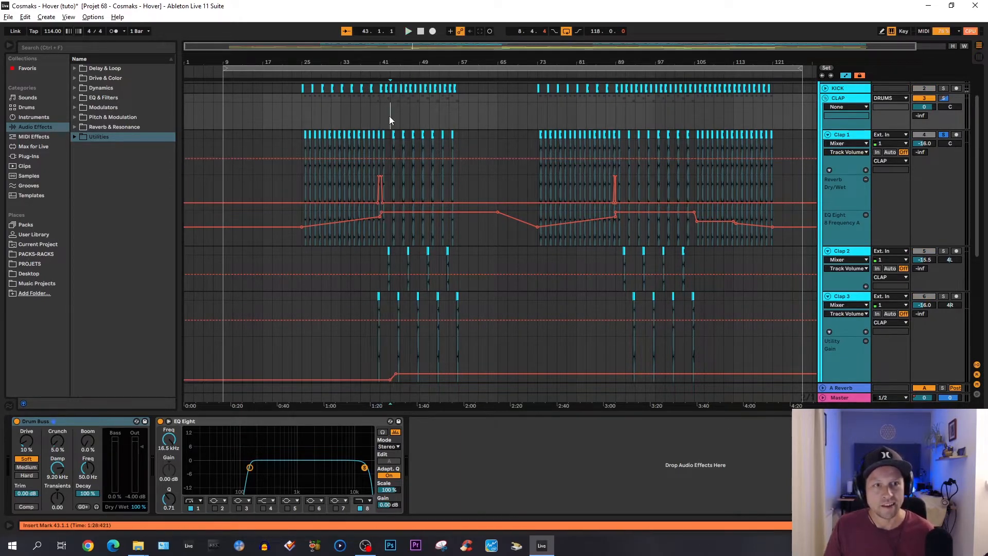
key("space")
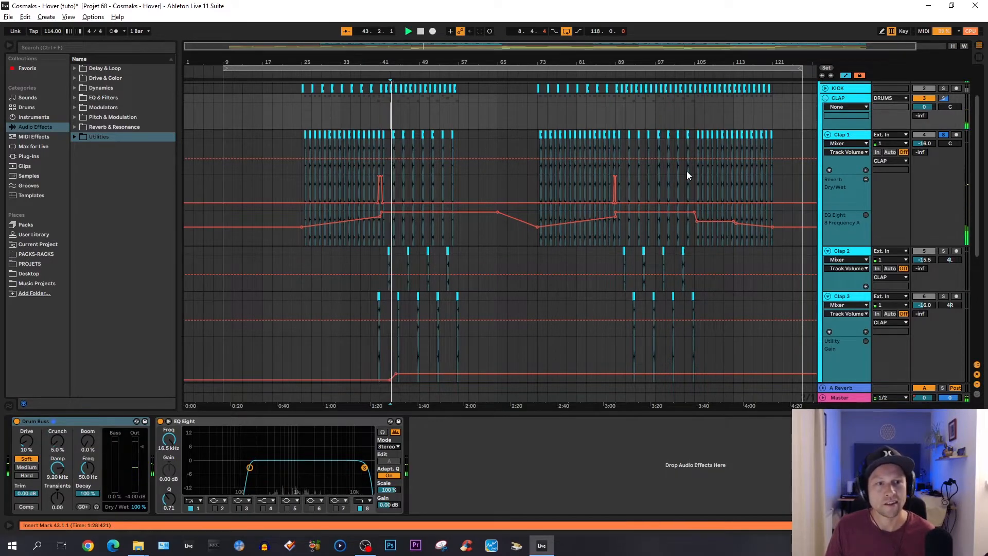
- Show the Clap 1 track's devices, stop playback and examine its chain from Hybrid Reverb through to FabFilter Pro-C 2
left_click(852, 138)
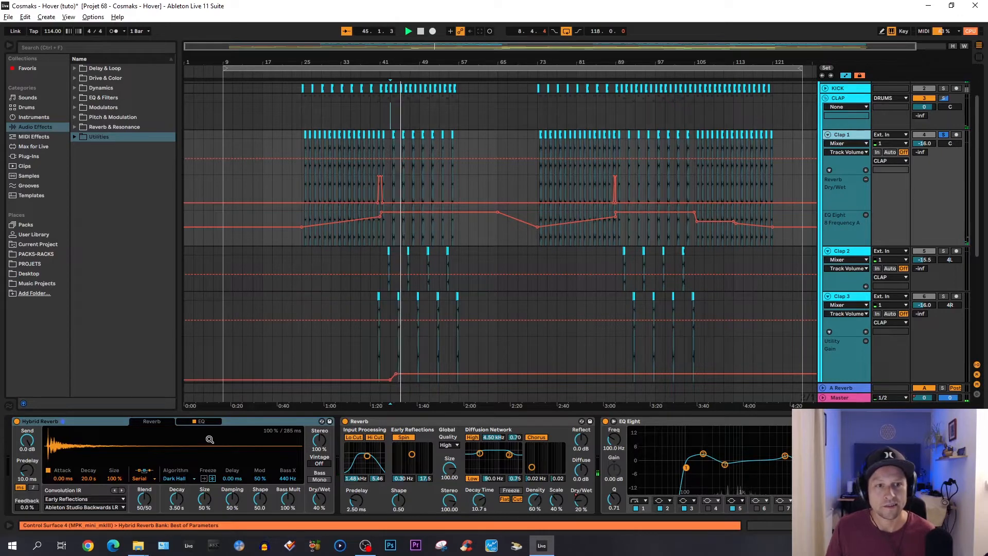
scroll(345, 293, "down", 2)
scroll(351, 282, "down", 1)
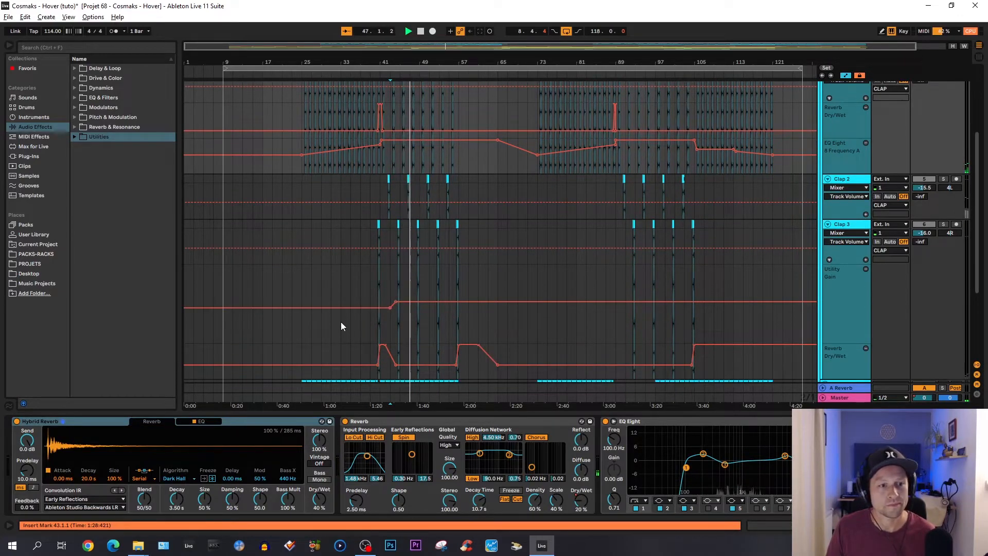
key("space")
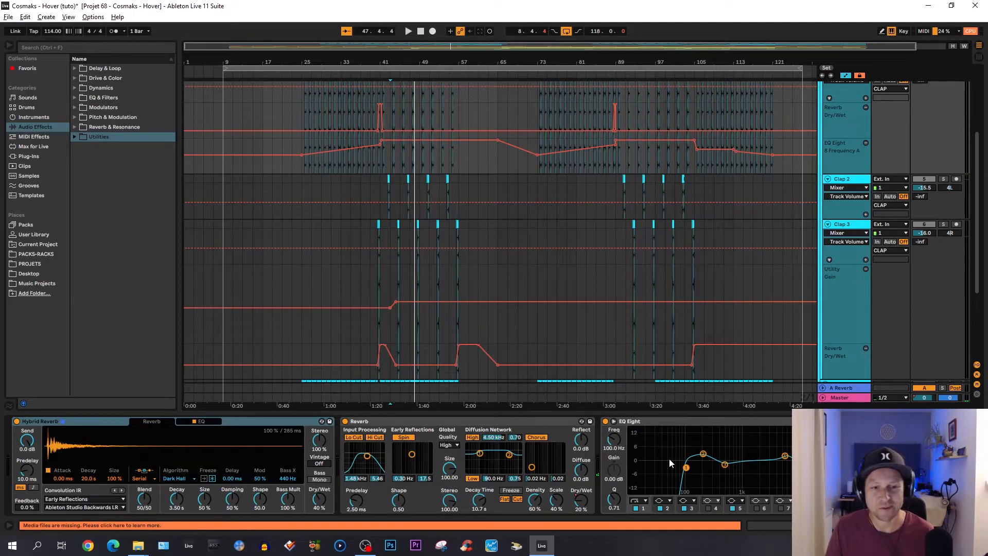
left_click(834, 463)
left_click_drag(875, 525, 887, 525)
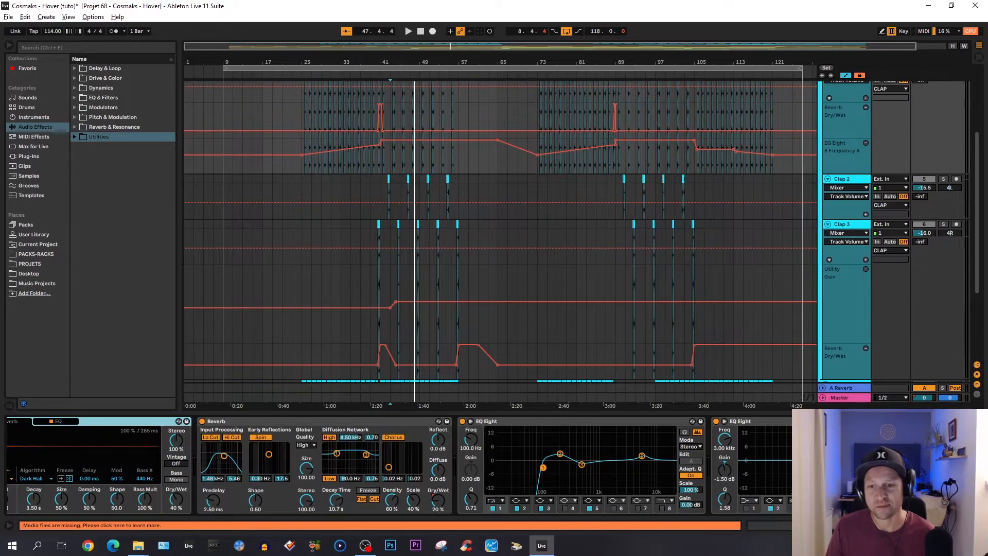
left_click_drag(886, 525, 892, 525)
scroll(398, 466, "right", 1)
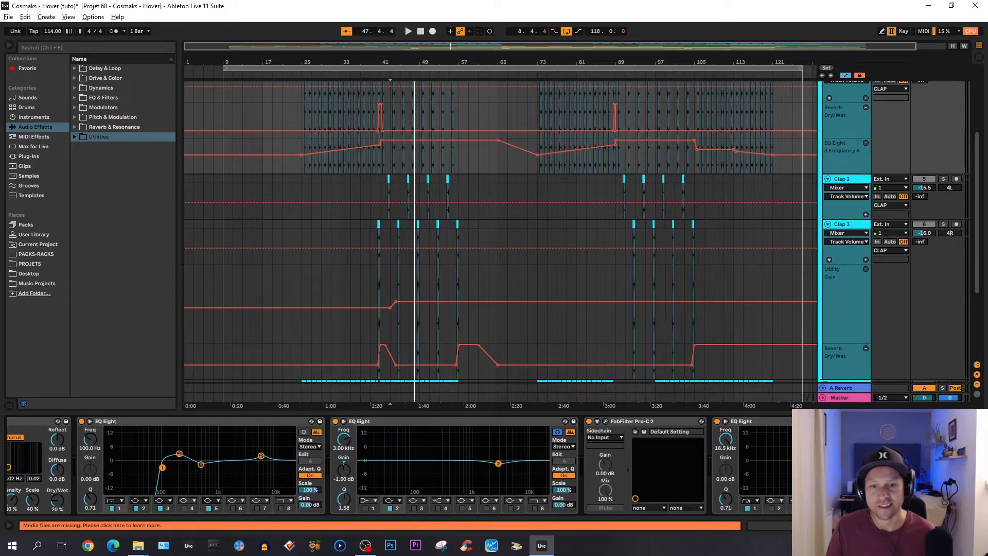
- Show the Clap 2 clip near bar 46.3 up close, solo its track and play it from 46.2.4
left_click(849, 182)
left_click_drag(409, 51, 435, 136)
left_click(390, 181)
scroll(389, 183, "up", 5)
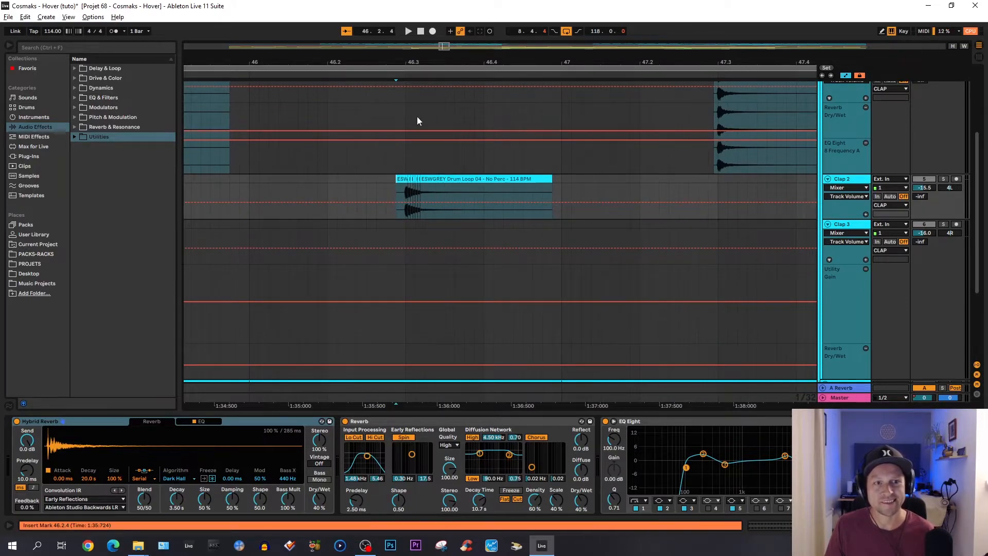
left_click(944, 179)
key("space")
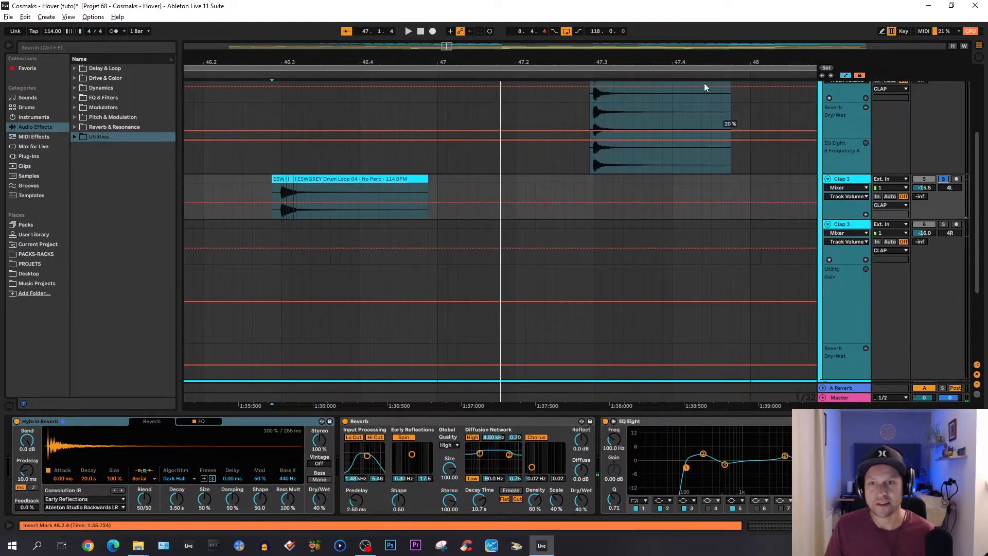
- Show the Clap 3 track's devices and its clip near bar 48.3, and play the track soloed from 48.2.4
left_click_drag(651, 57, 632, 57)
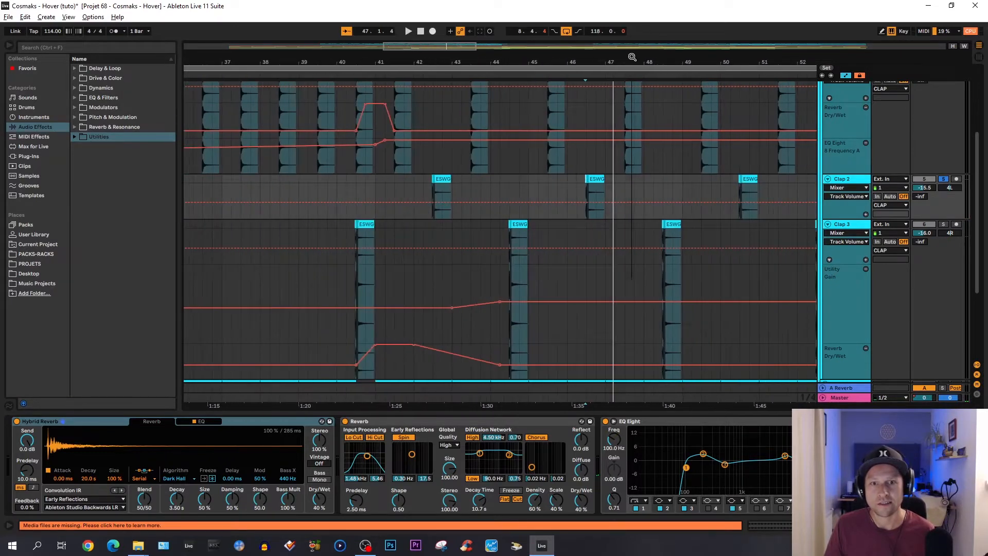
left_click(661, 227)
left_click_drag(665, 60, 666, 59)
left_click(548, 225)
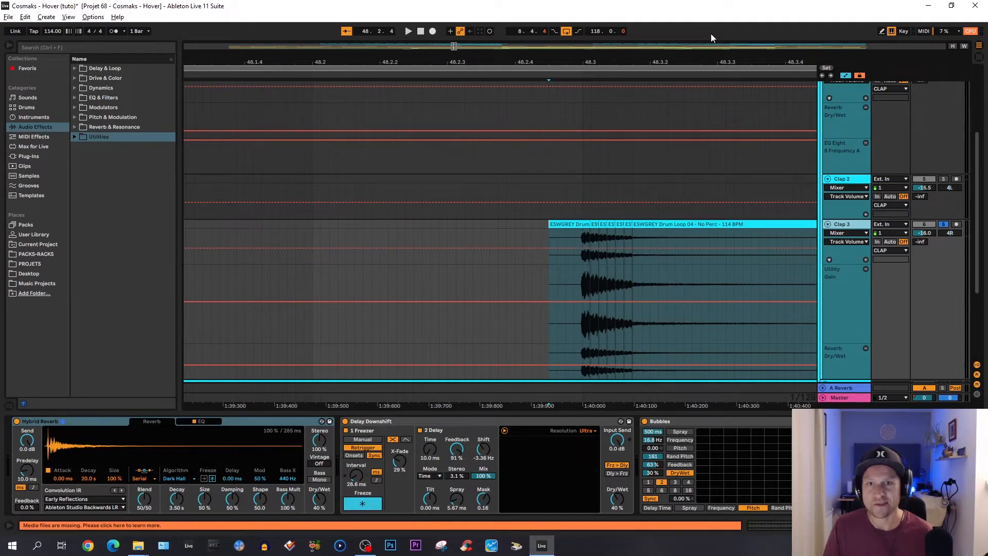
left_click_drag(709, 57, 643, 50)
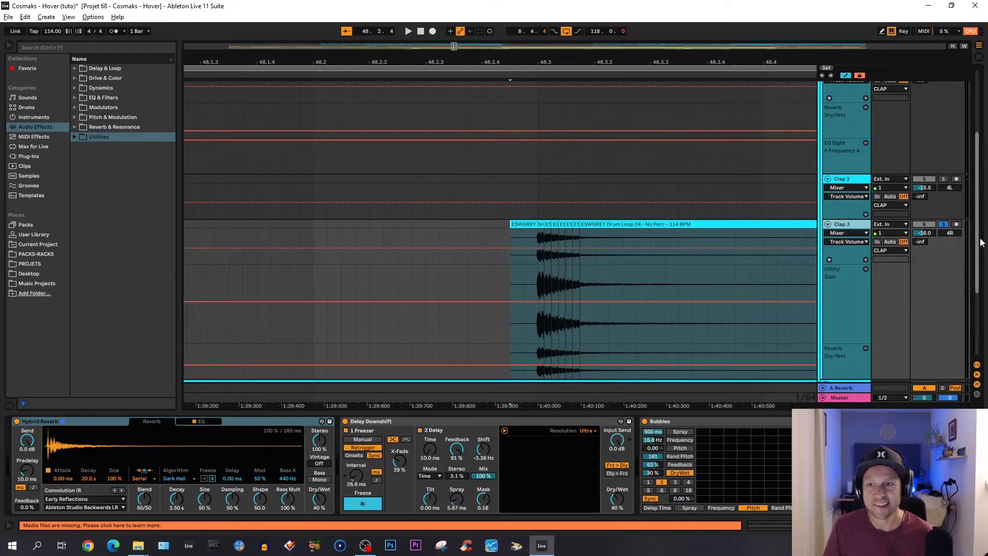
key("space")
left_click(943, 225)
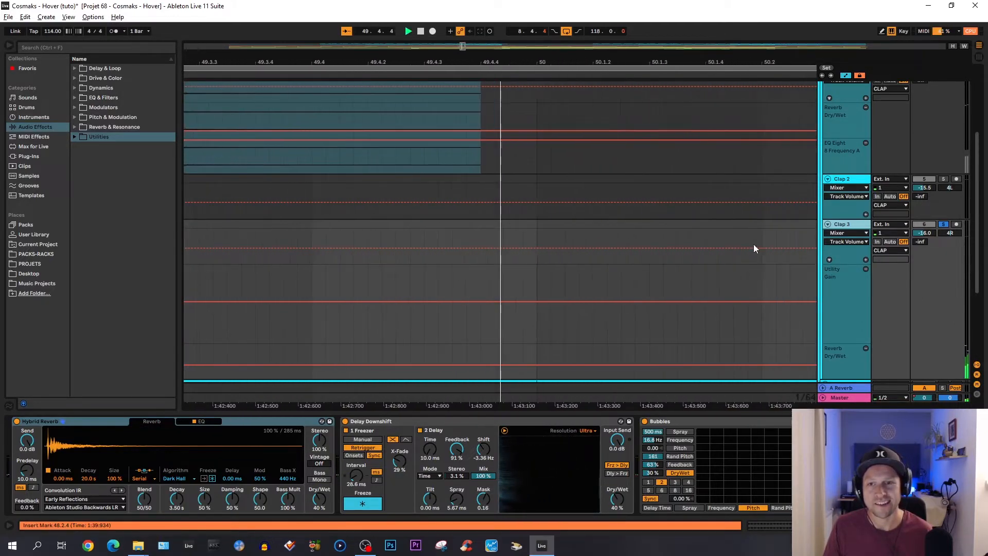
- Solo the CLAP group together with the KICK track and play them from bar 47
left_click_drag(738, 64, 728, 56)
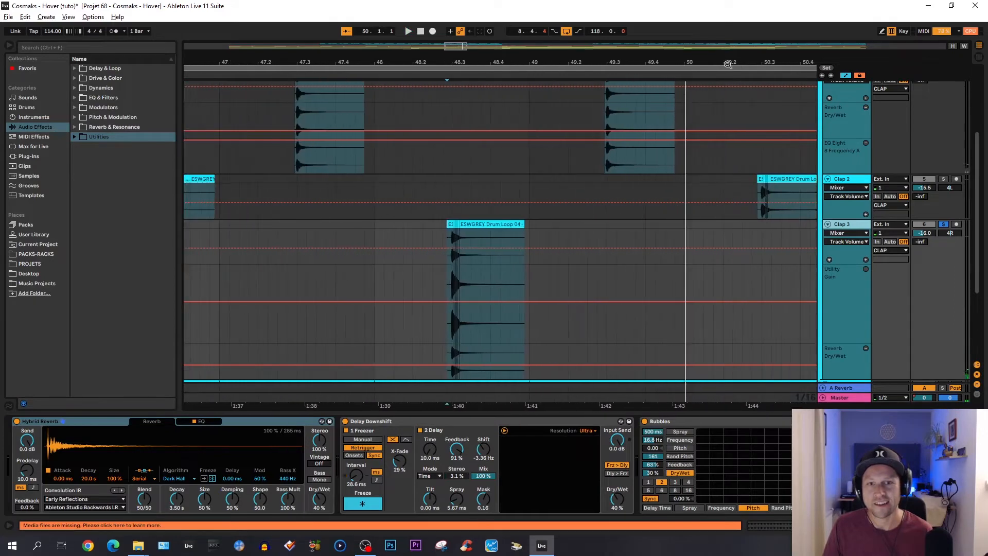
scroll(753, 181, "up", 4)
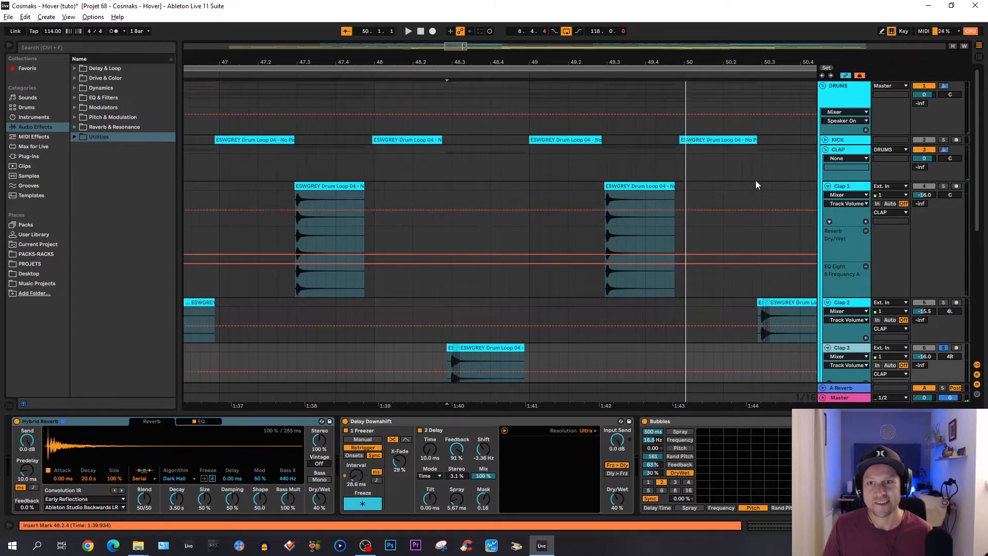
left_click(848, 138)
left_click(850, 151)
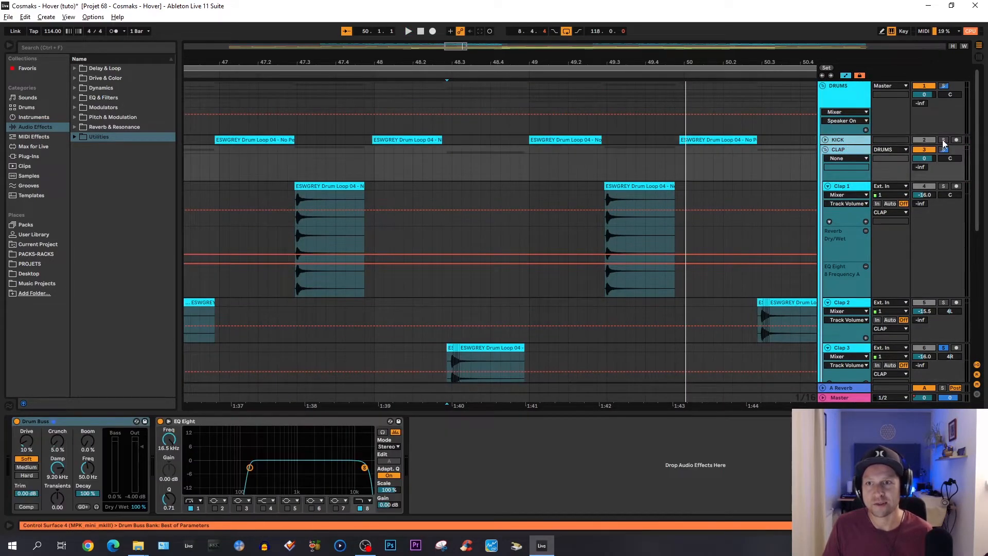
left_click(944, 140)
left_click_drag(553, 64, 552, 36)
left_click(447, 179)
key("space")
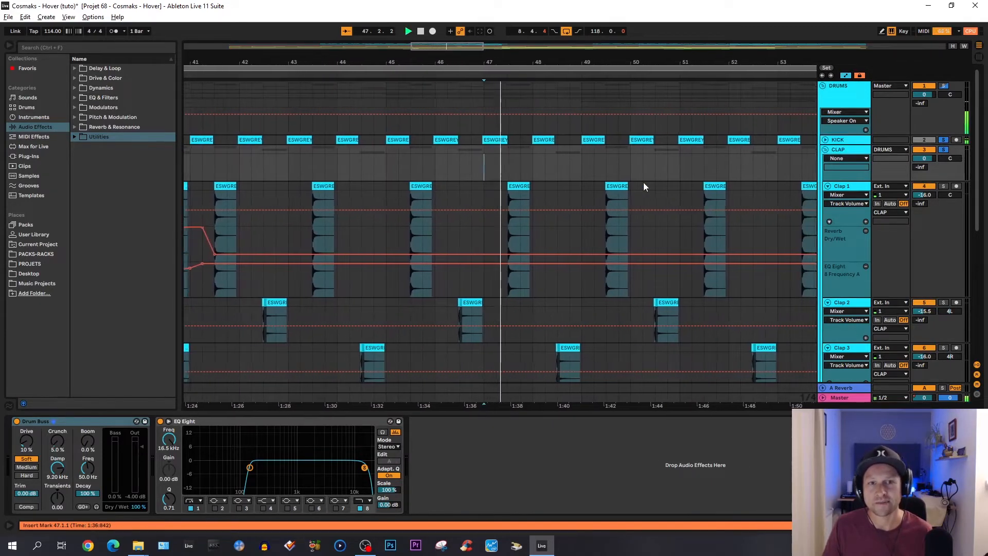
- Stop playback, unsolo the KICK track and CLAP group, and fold the three clap tracks and their group
scroll(634, 231, "down", 2)
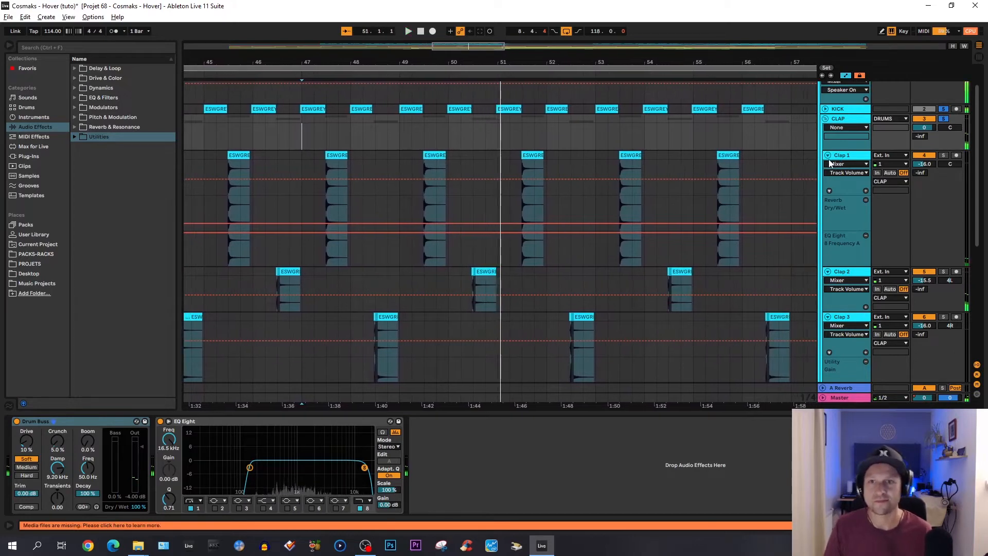
left_click(924, 109)
left_click(944, 119)
left_click(828, 156)
left_click(828, 165)
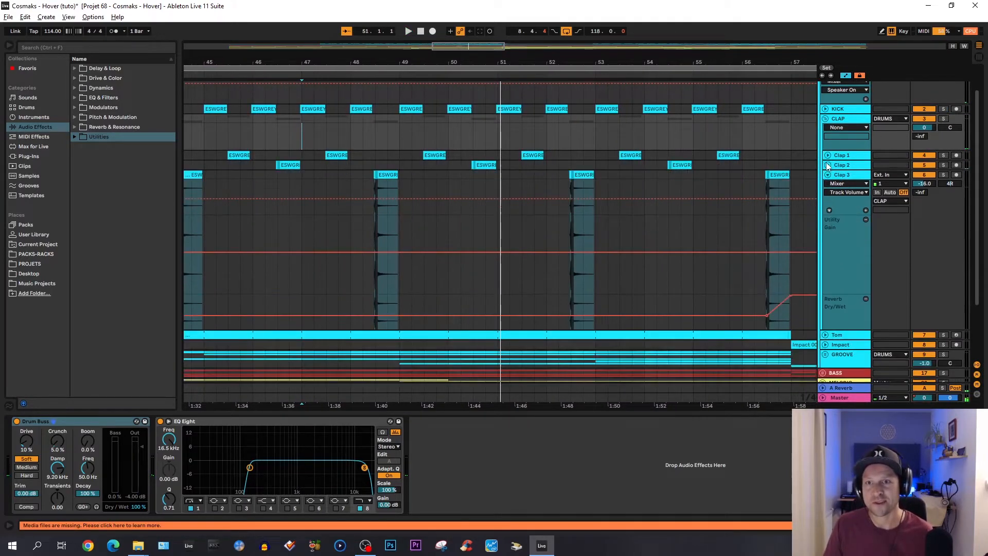
left_click(828, 177)
left_click(826, 152)
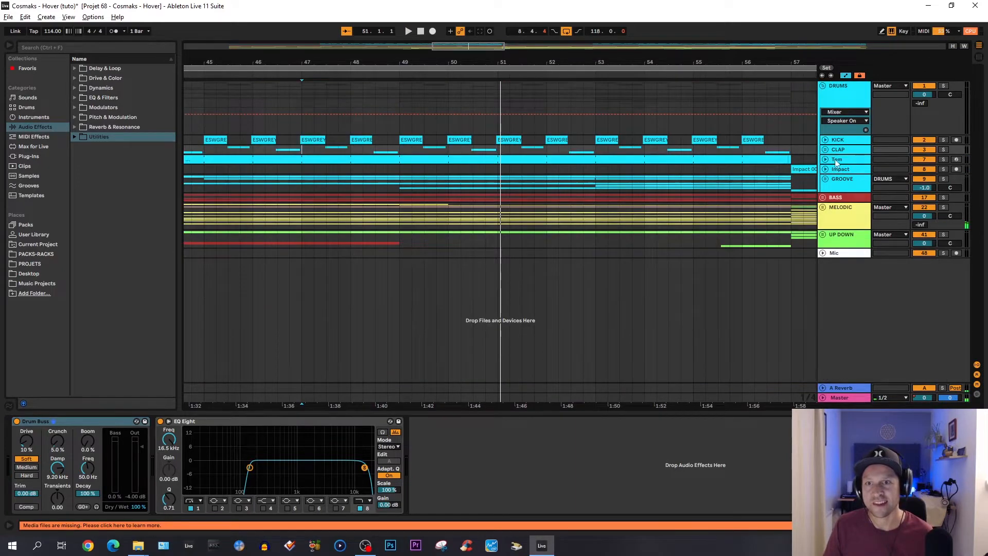
- Show the Tom track's devices, unfold the track and examine its clips and automation around bar 41
left_click(837, 161)
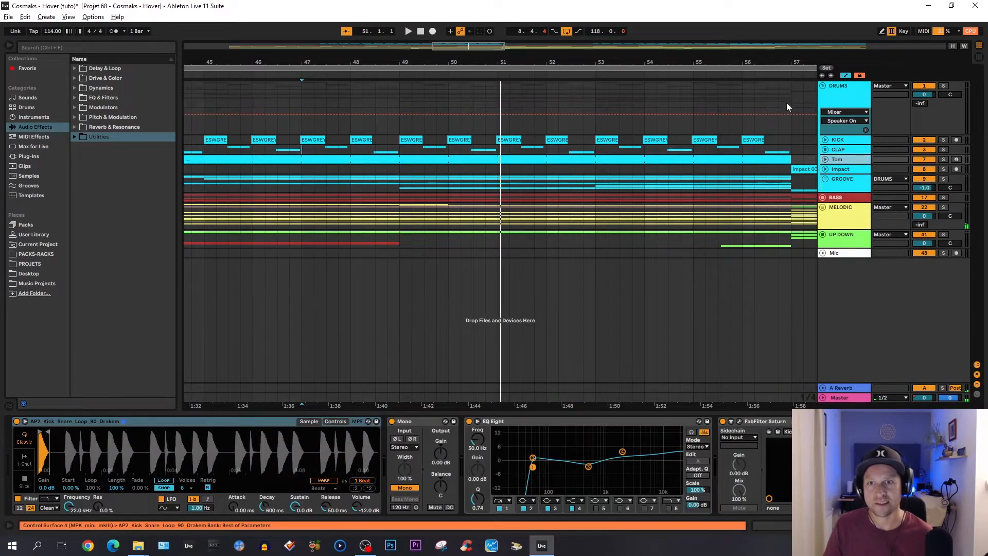
left_click_drag(747, 68, 746, 51)
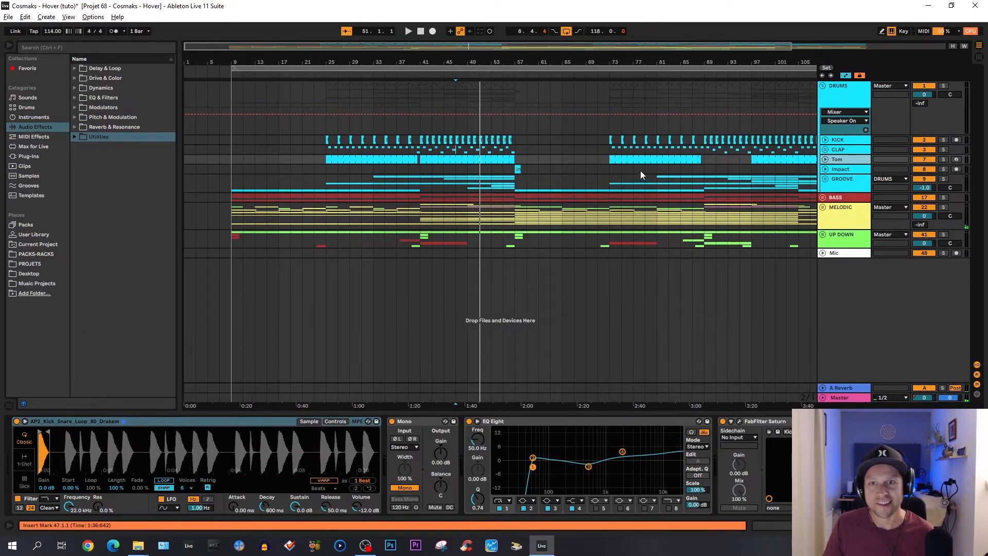
left_click(834, 145)
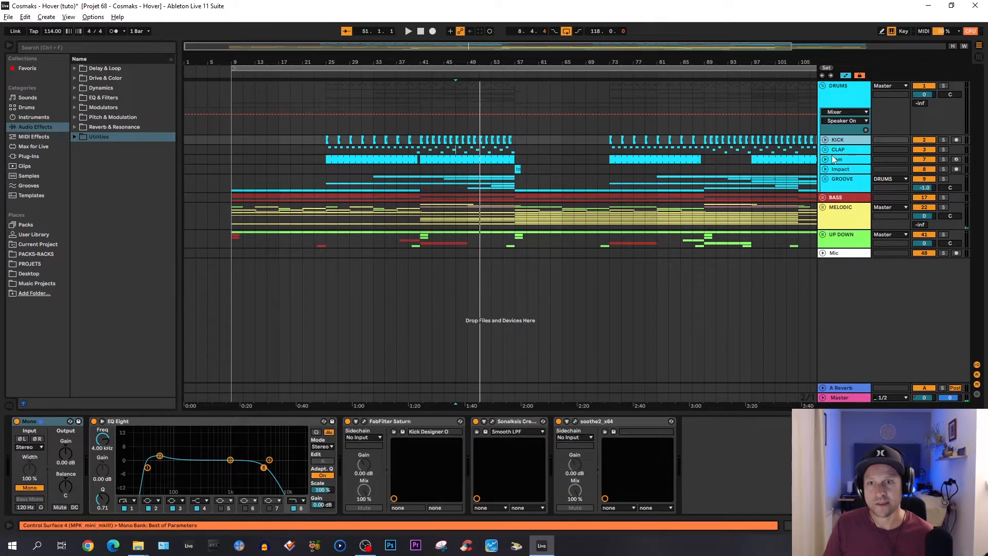
left_click(834, 160)
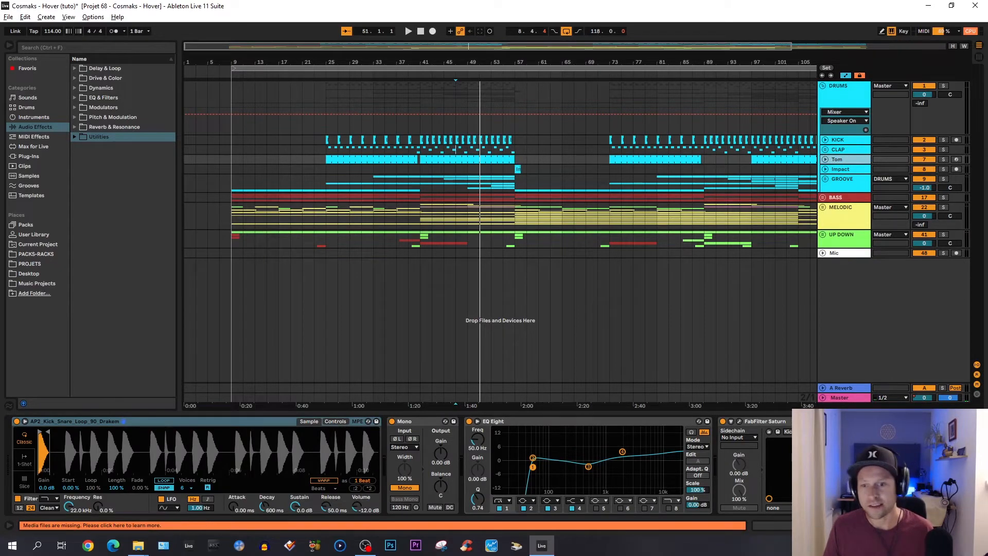
left_click(825, 159)
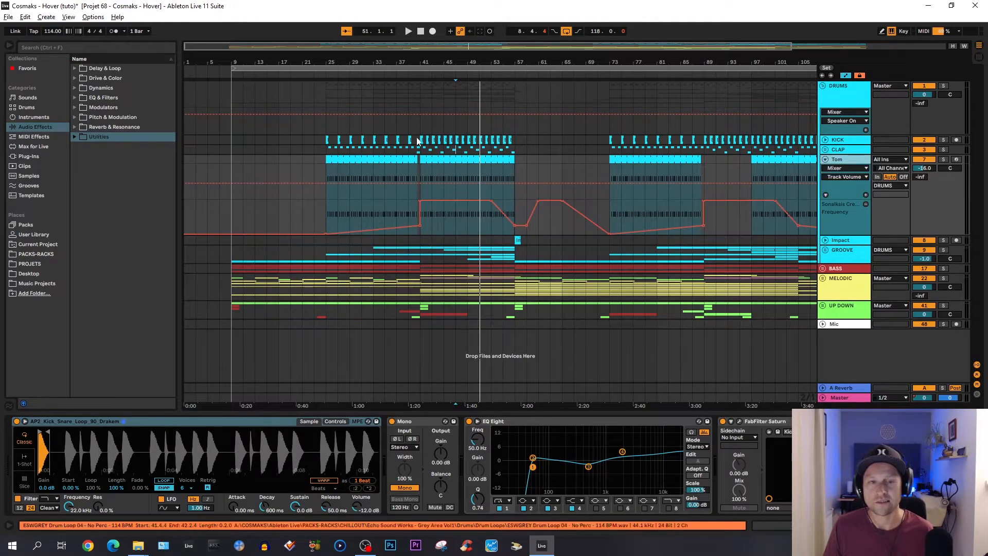
left_click_drag(417, 61, 444, 165)
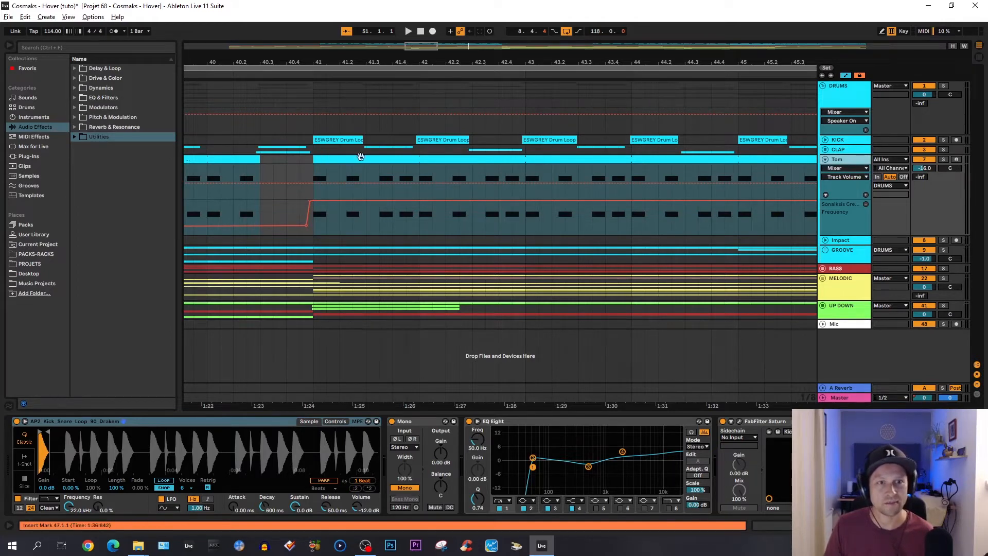
- Solo the Tom track and play it from bar 42
left_click(421, 193)
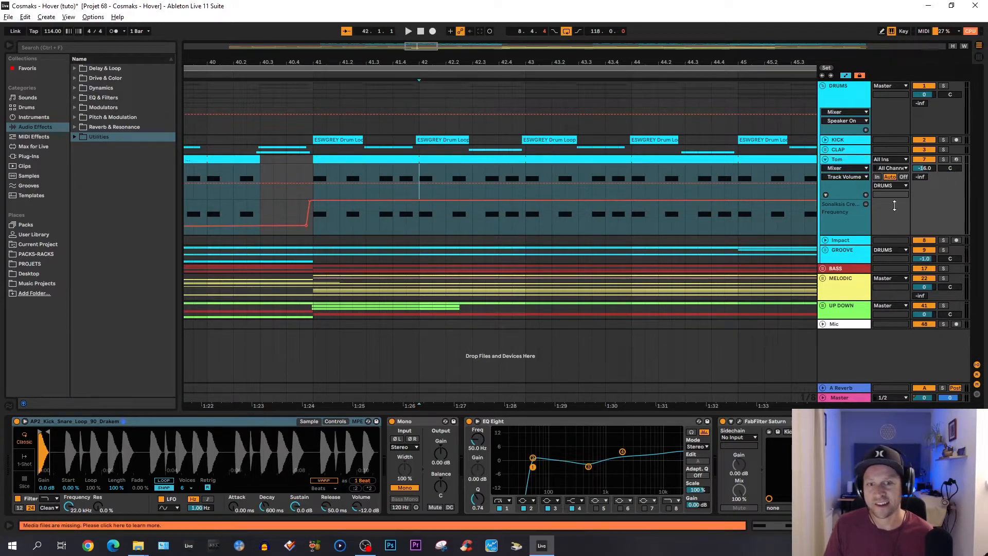
left_click(941, 159)
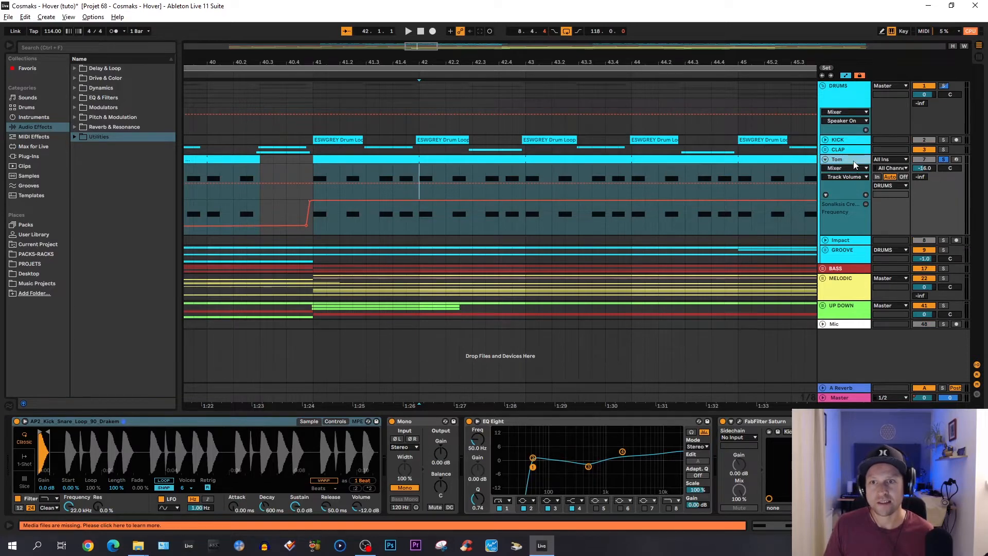
key("space")
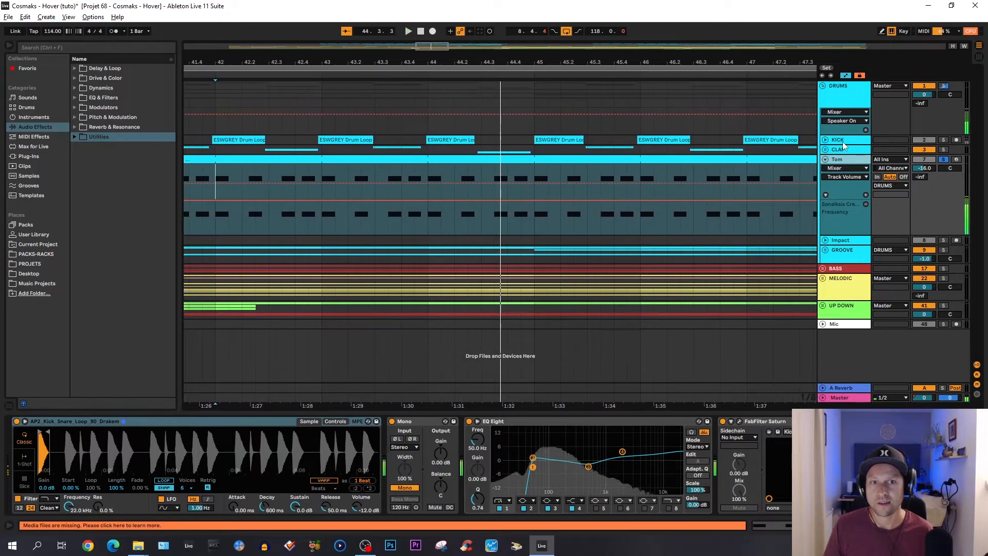
- Compare the KICK and Tom tracks' devices, solo the KICK alongside the Tom and play both from bar 42
left_click(847, 160)
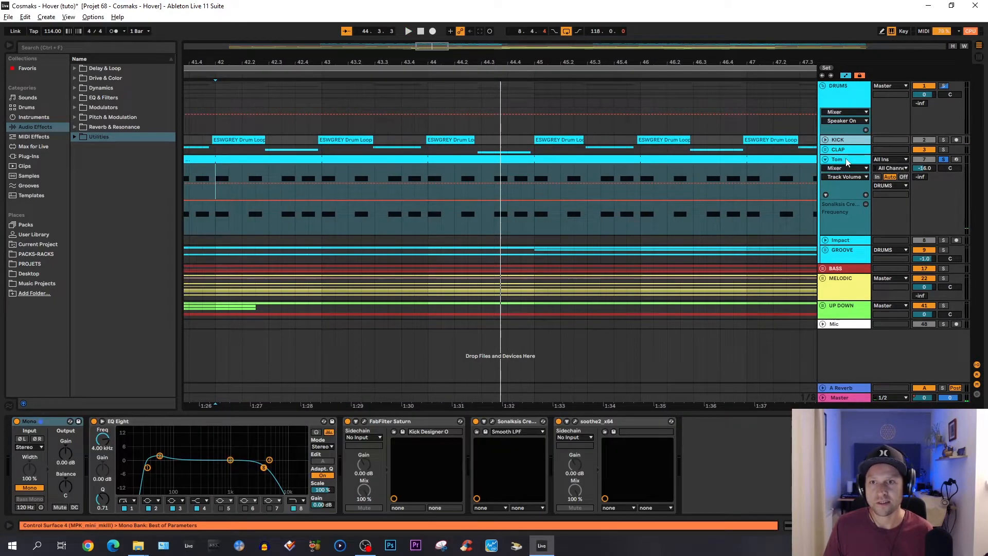
left_click(848, 162)
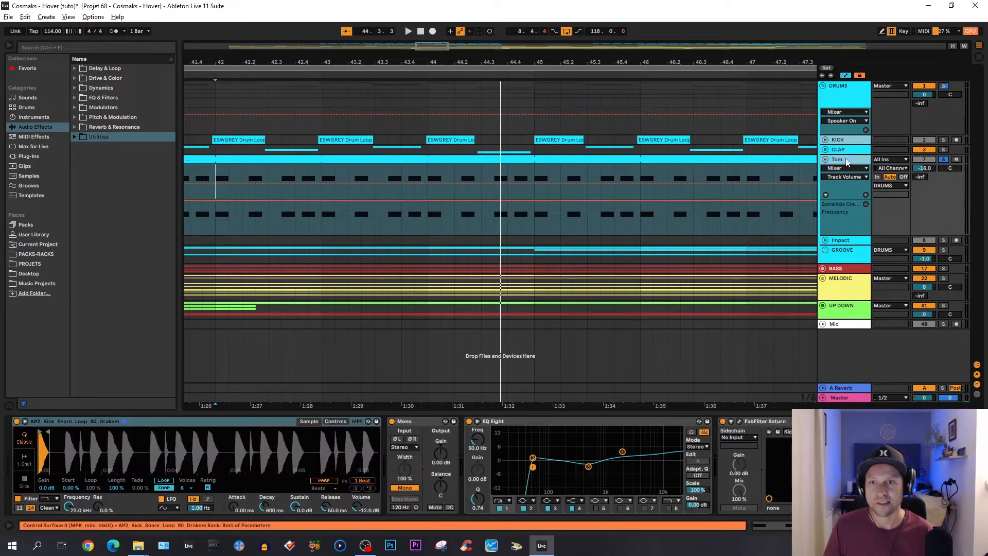
left_click(945, 140)
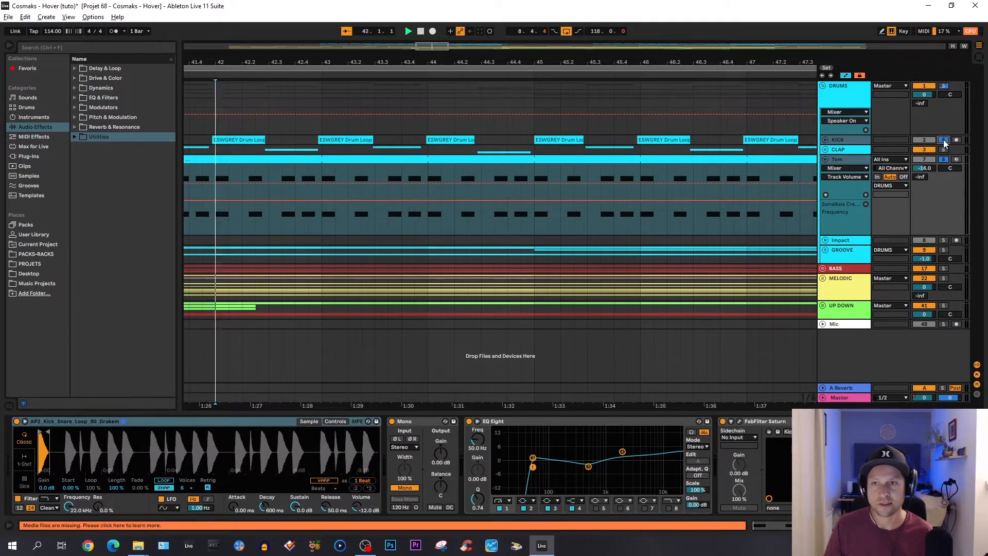
key("space")
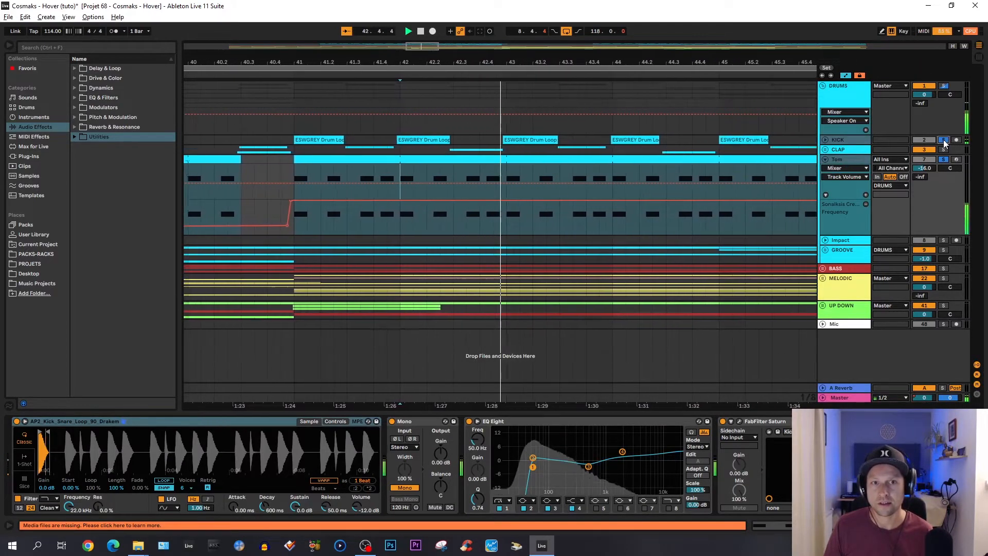
left_click(943, 86)
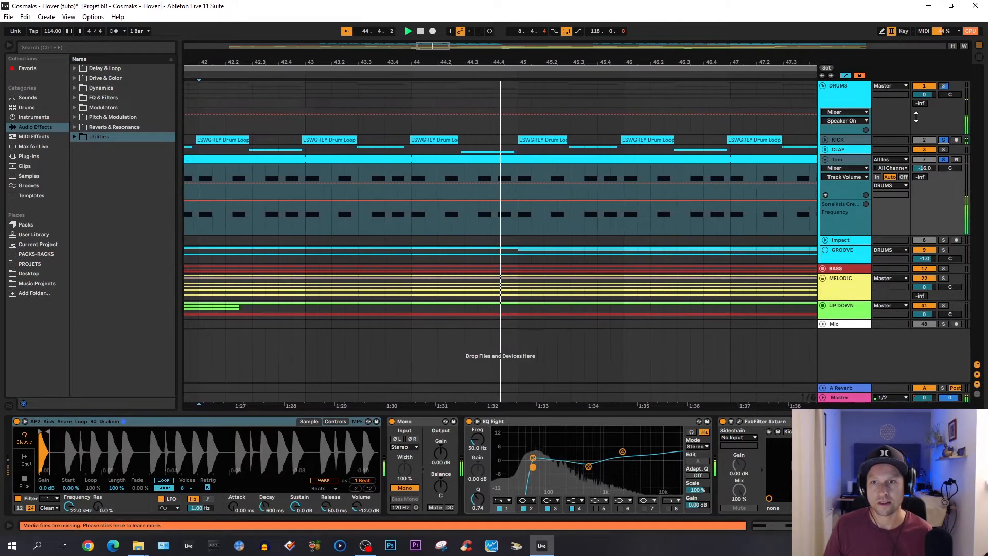
- Stop playback, check the DRUMS and Tom devices, then solo the CLAP group alongside KICK and Tom and play from bar 42
left_click(845, 94)
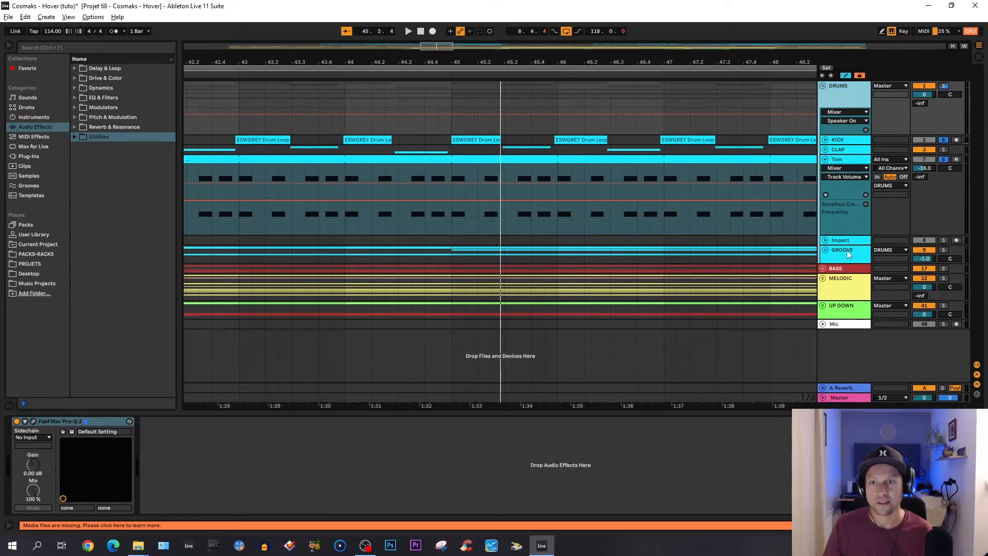
left_click(848, 162)
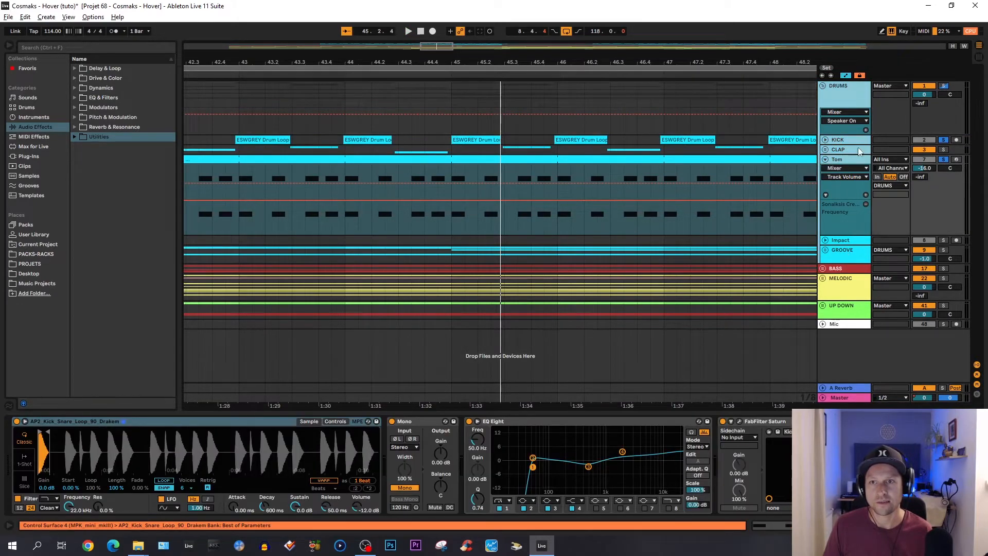
left_click(945, 150)
key("space")
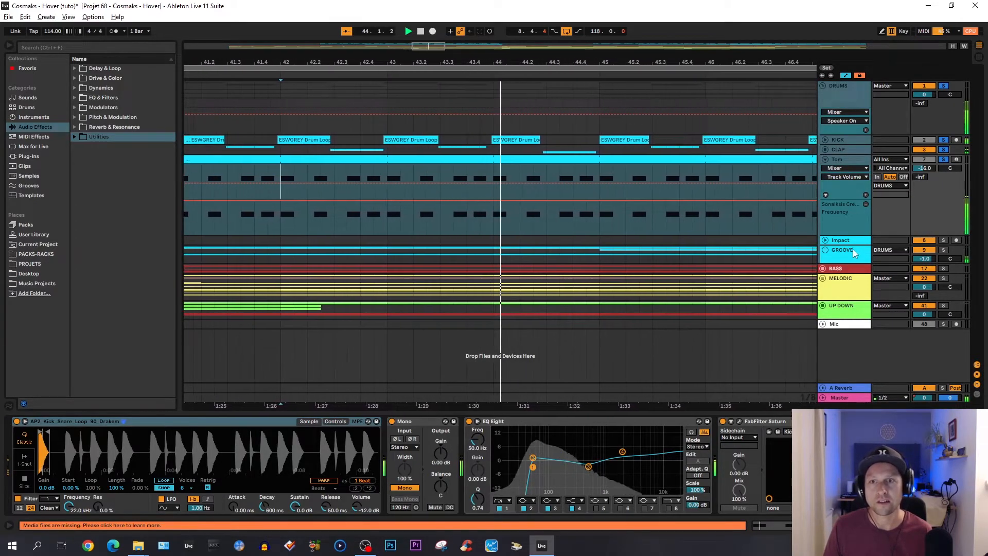
- Compare the Tom, CLAP and KICK devices during playback, then stop and unsolo all three
left_click(853, 160)
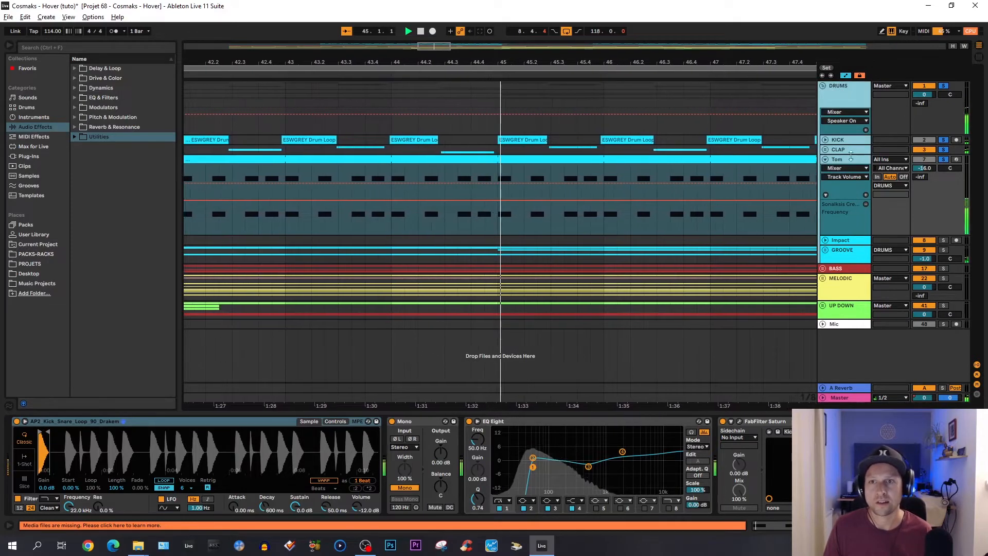
left_click(853, 150)
left_click(853, 141, "shift")
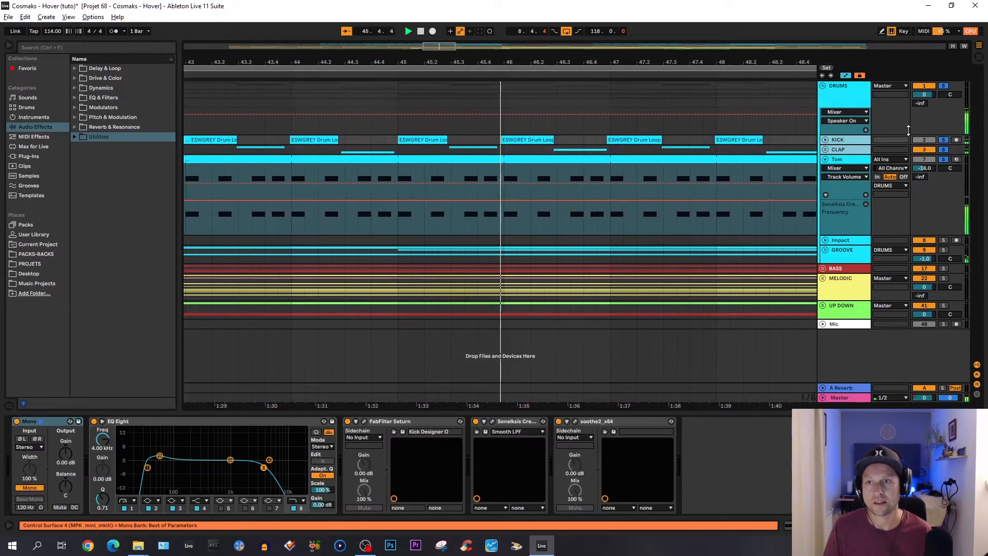
left_click(944, 140)
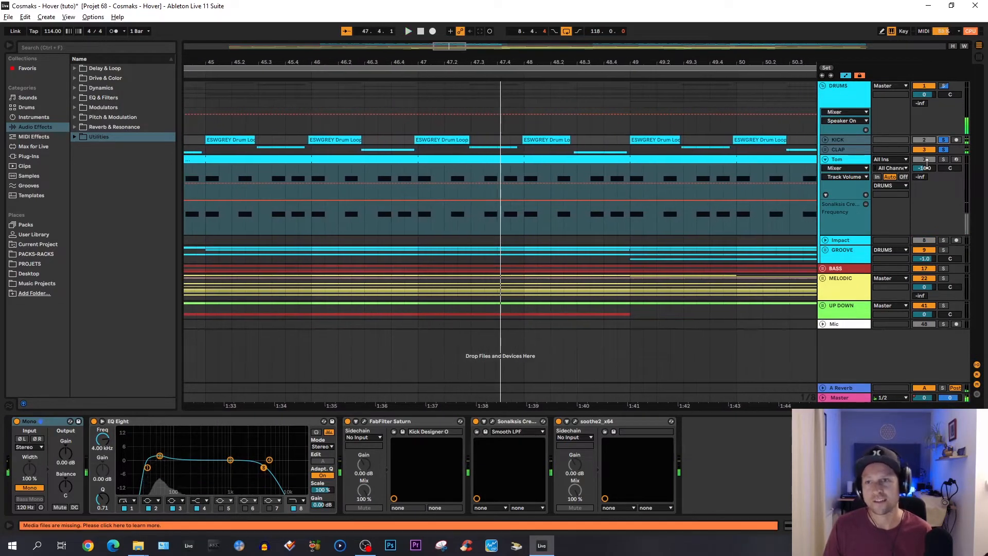
left_click(944, 150)
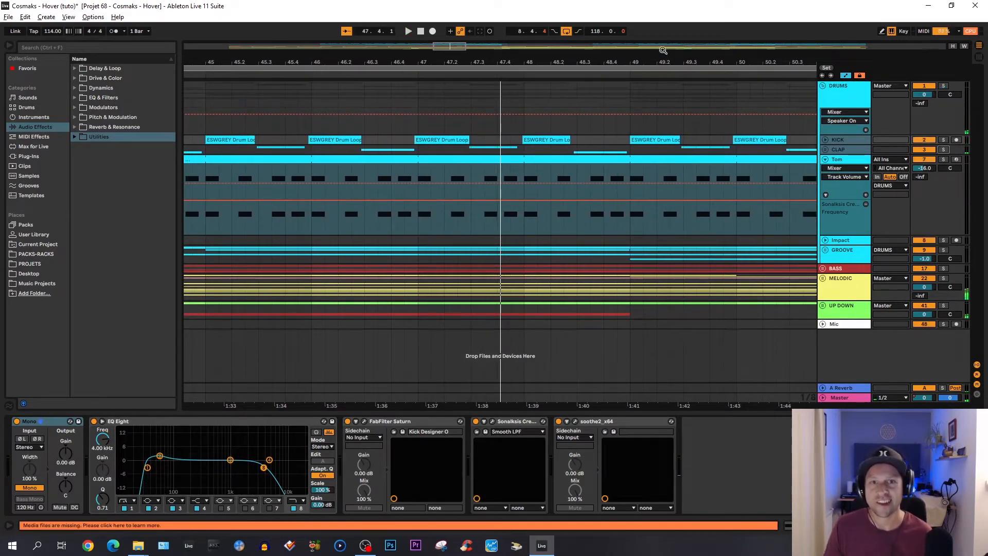
- Solo the Impact track, play its hit from bar 57 and stop playback
left_click_drag(651, 63, 658, 19)
left_click_drag(780, 65, 779, 30)
left_click(497, 241)
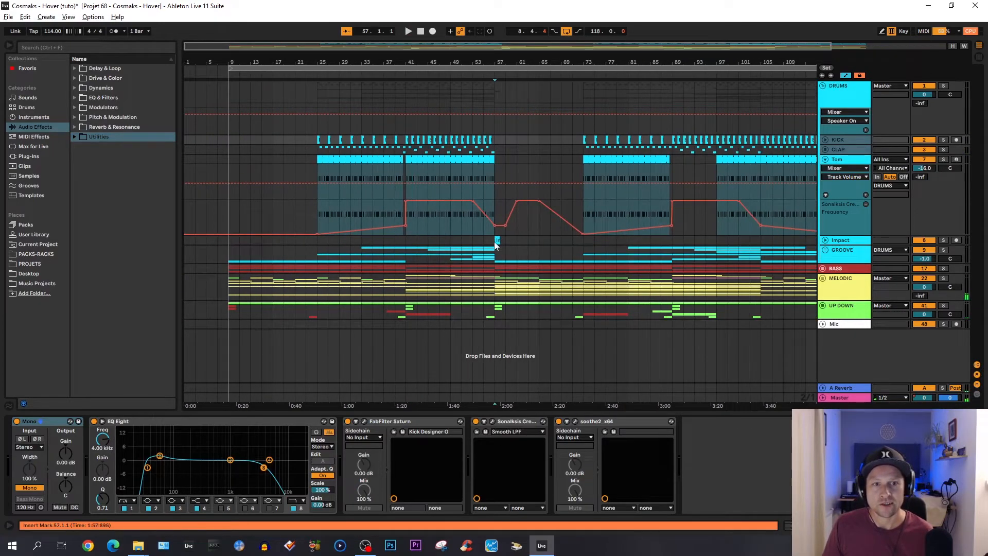
left_click(944, 242)
key("space")
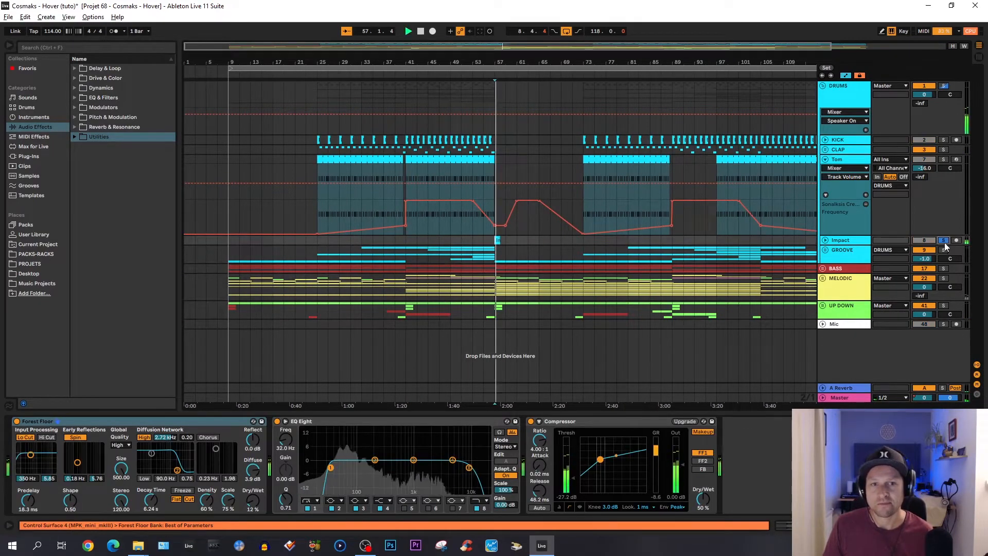
key("space")
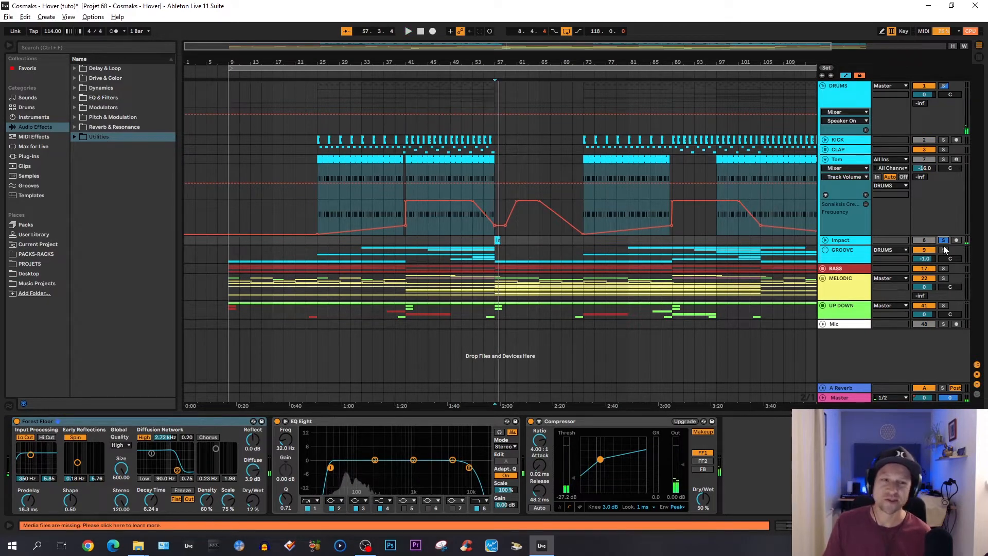
- Solo the GROOVE group and play it from bar 101
left_click(943, 250)
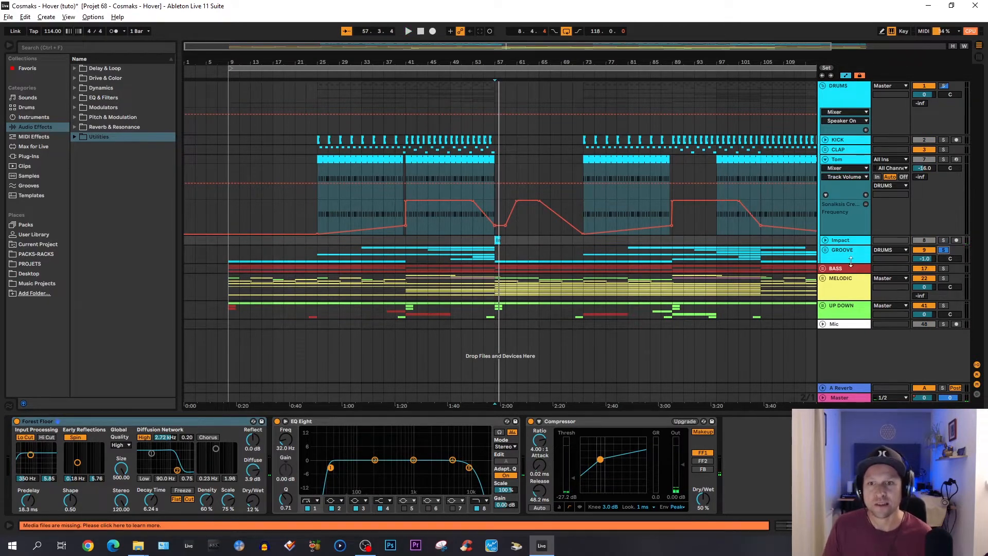
left_click(738, 254)
key("space")
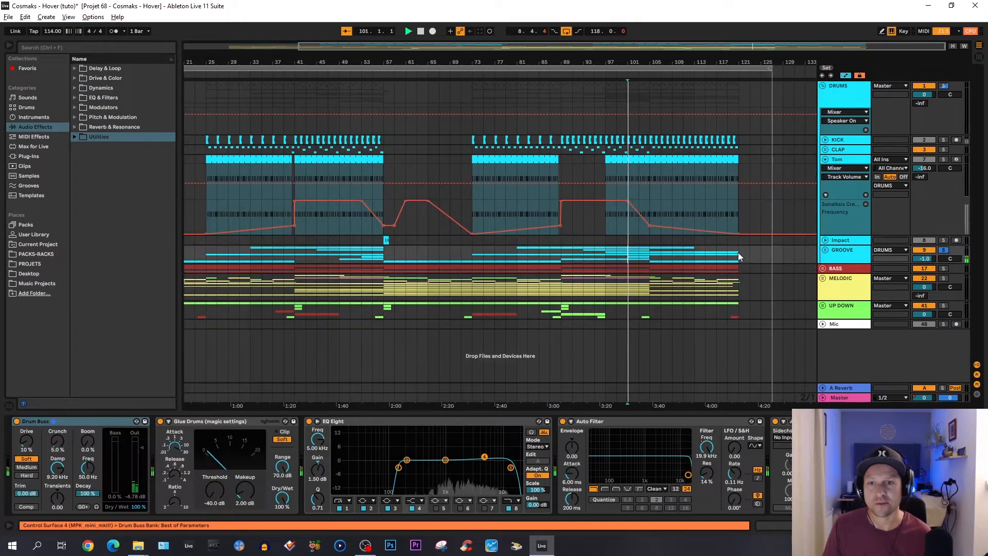
- Stop playback, clear the solos, and fold the Tom track and the whole DRUMS group
left_click(826, 160)
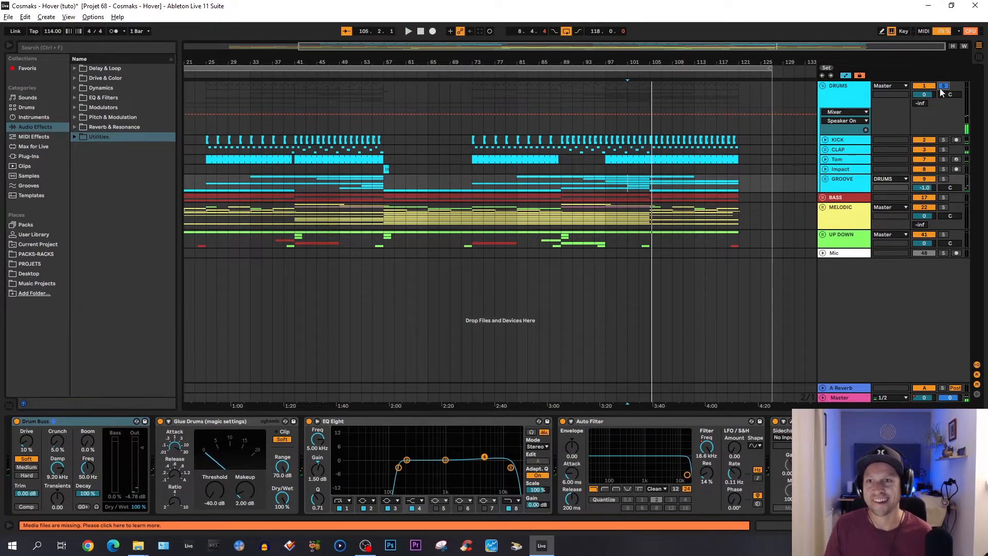
left_click(823, 90)
left_click(822, 88)
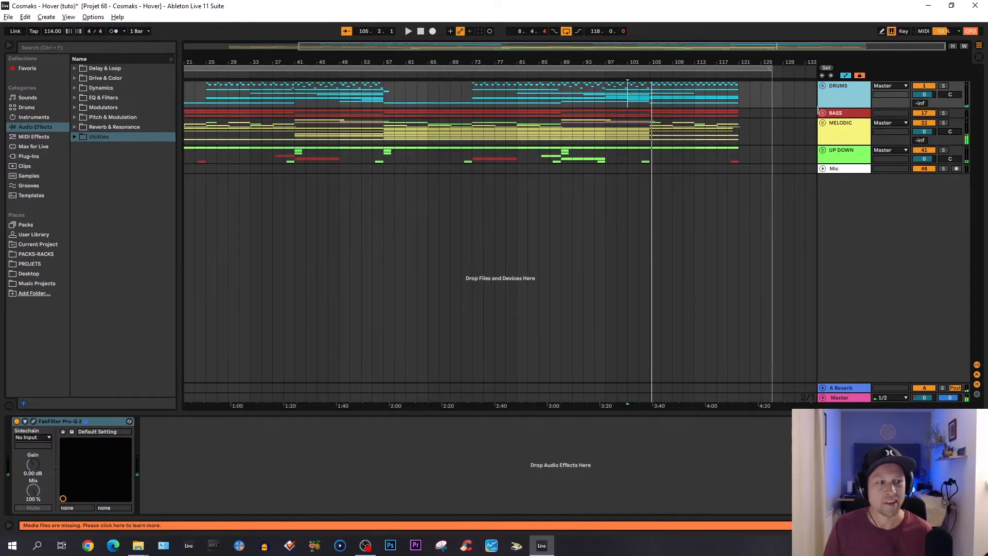
- Open the DRUMS group's FabFilter Pro-Q 3, examine its EQ bands and close it
left_click(33, 421)
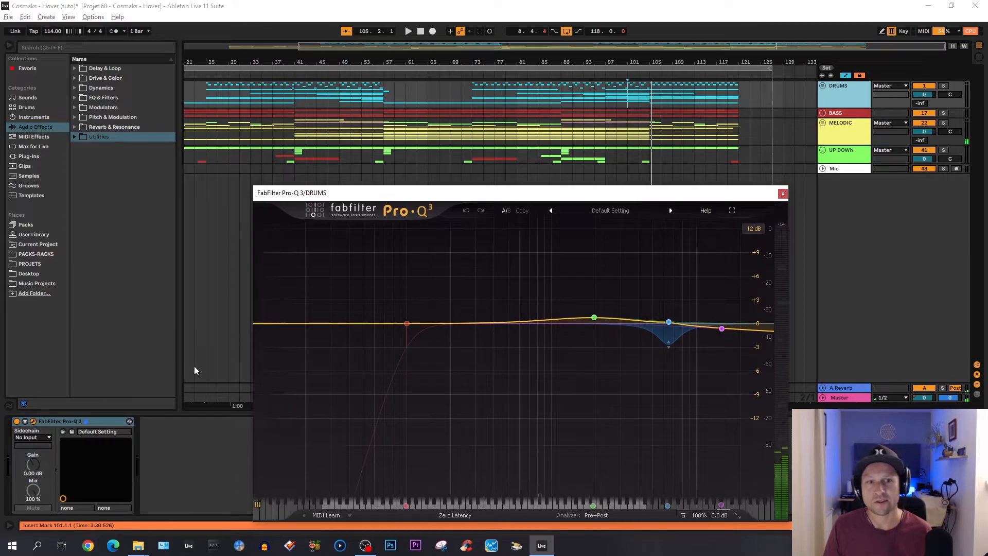
mouse_move(663, 339)
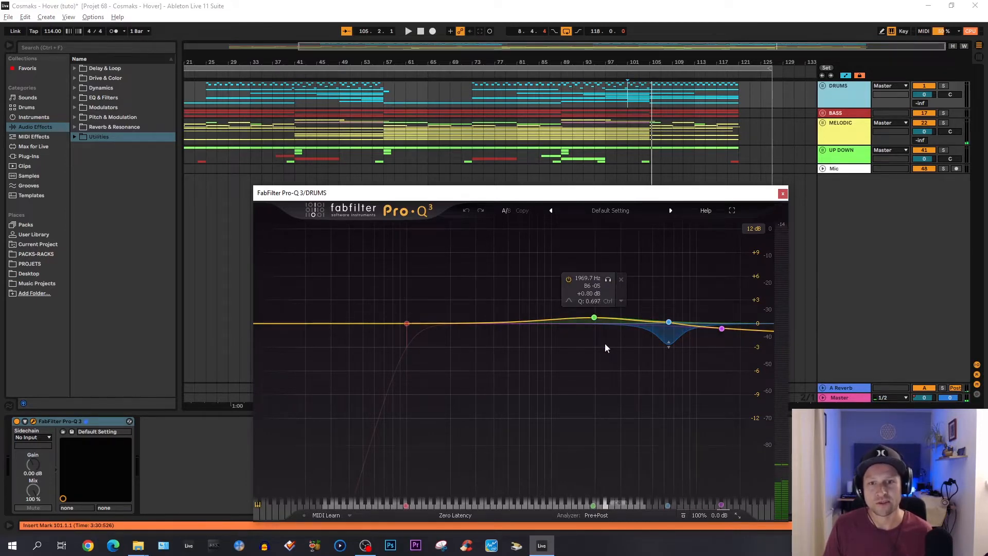
left_click(805, 115)
- Unfold the BASS group and compare its Bass (Chill mix) and Bass (Downtempo mix) tracks across the whole arrangement
left_click(822, 114)
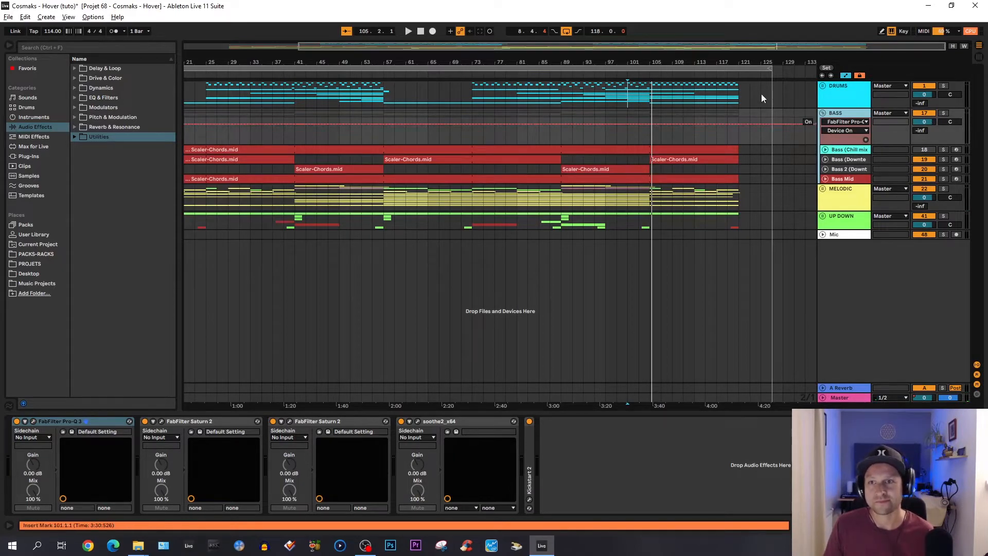
left_click_drag(642, 56, 667, 56)
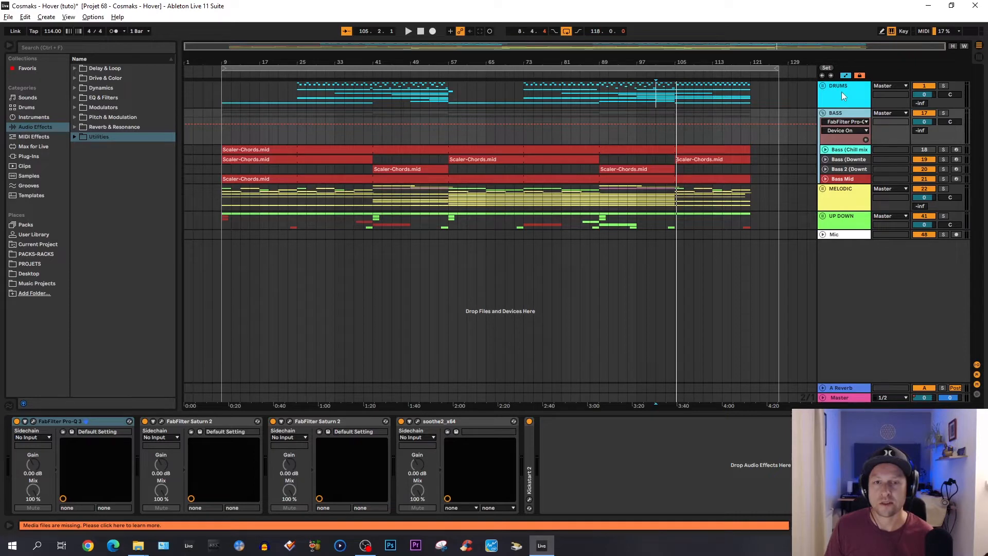
left_click(852, 159)
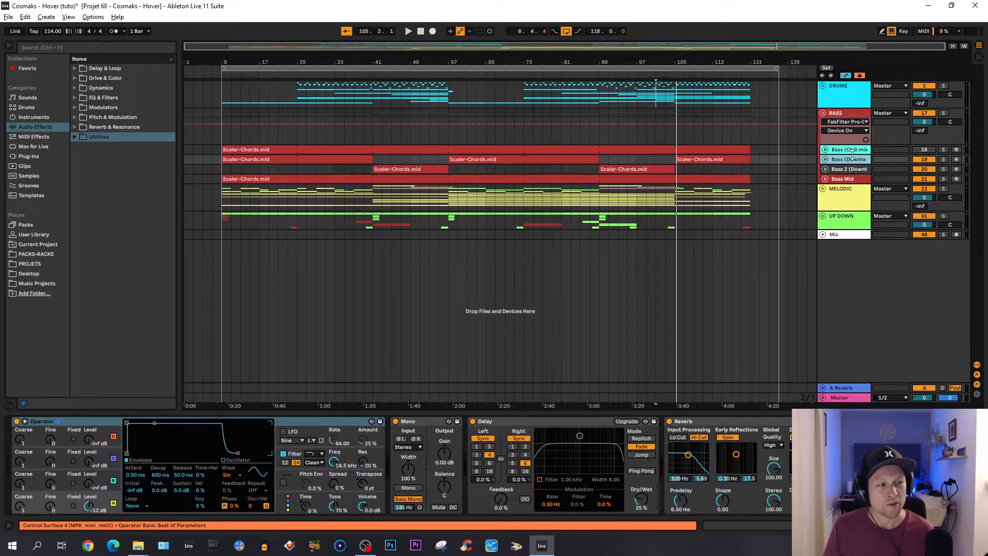
left_click(853, 152)
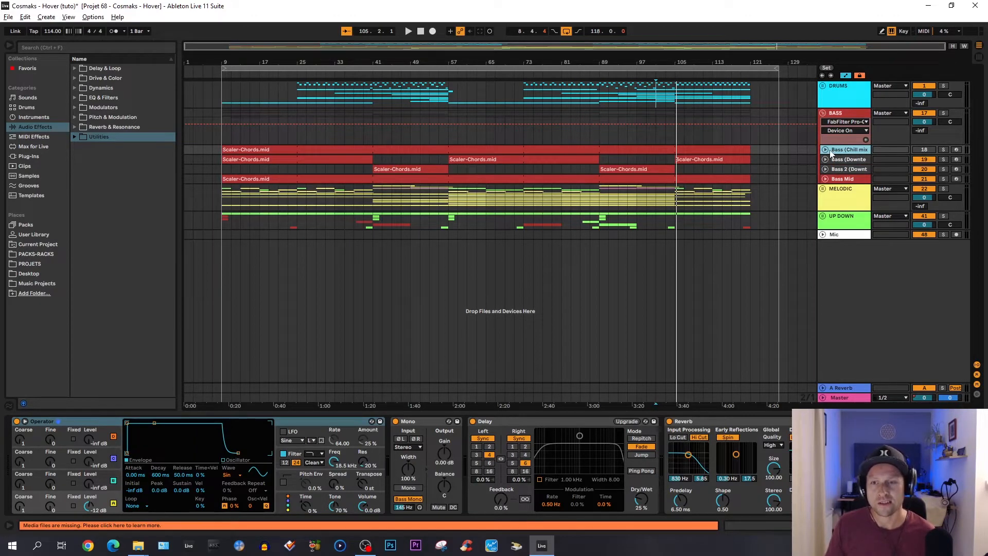
left_click(841, 161, "shift")
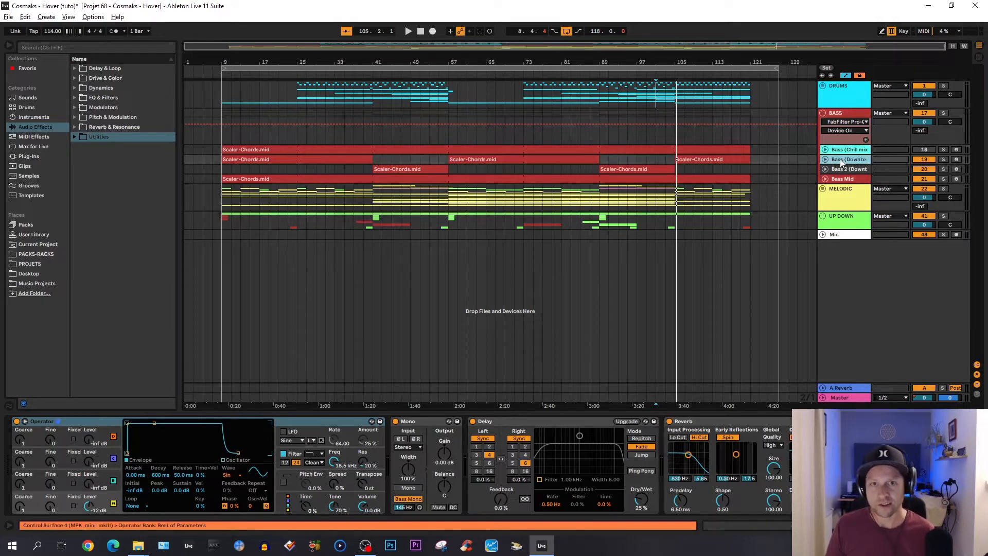
- Unfold the Bass (Downtempo mix) track and examine its automation and its Operator, Mono, Delay and Reverb devices
left_click(825, 160)
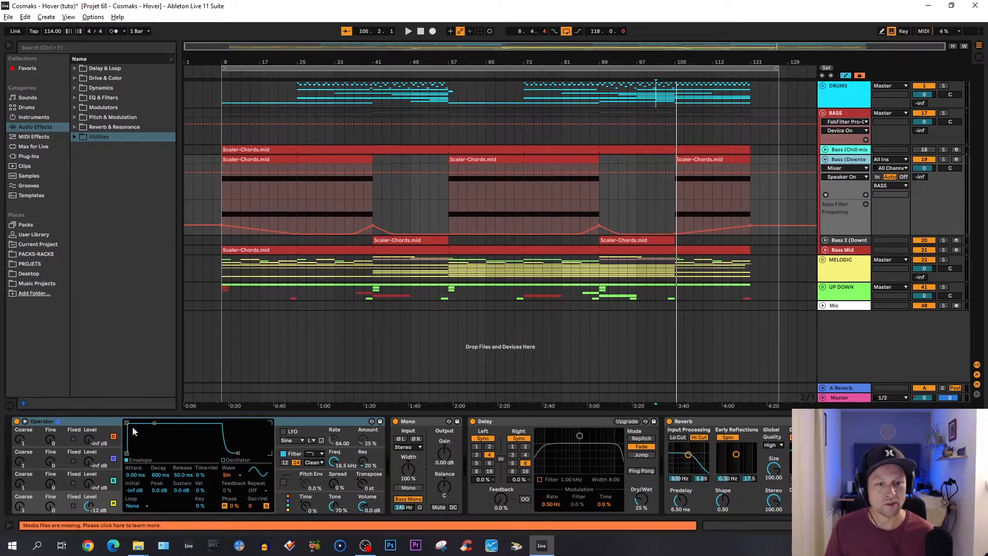
left_click(431, 422)
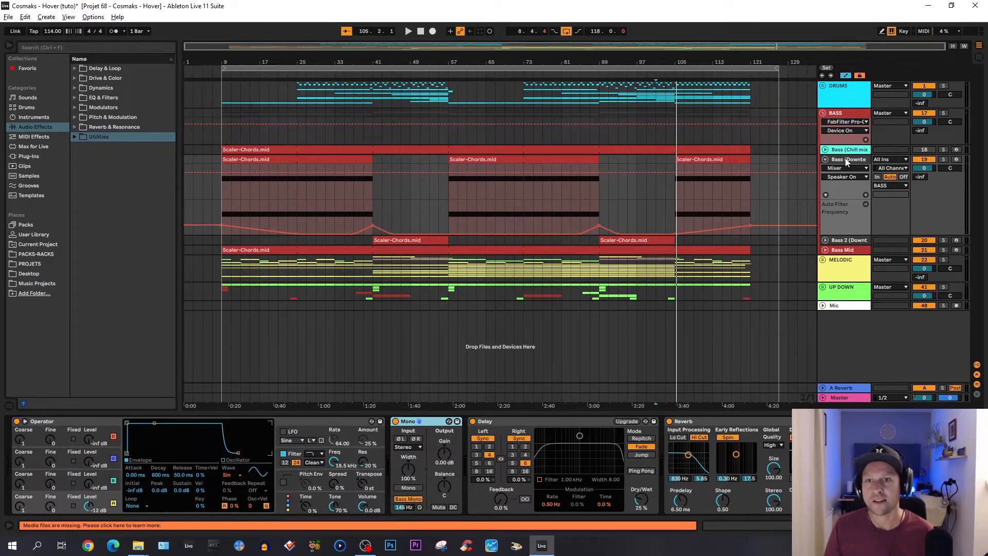
scroll(747, 426, "right", 4)
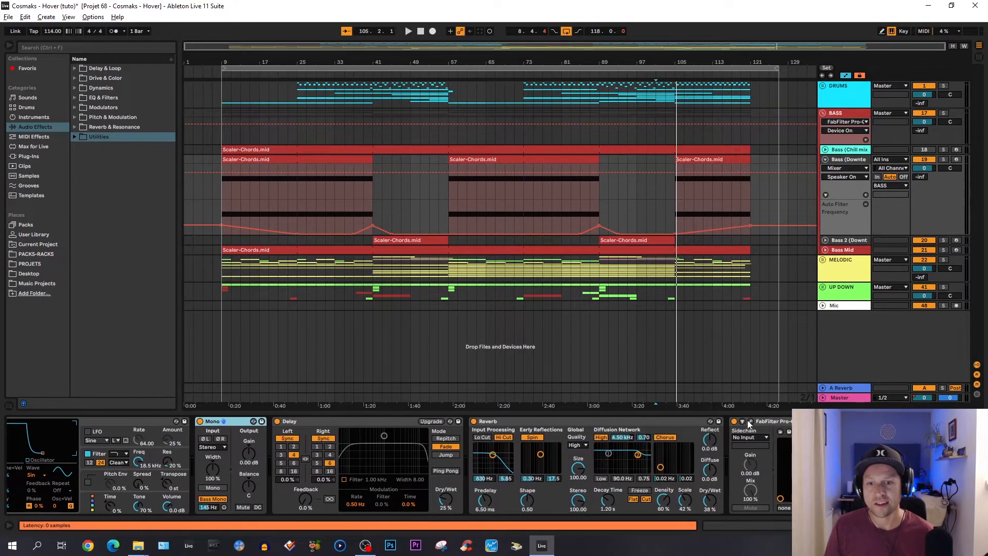
- Set the low cut in the Bass (Downtempo mix) track's FabFilter Pro-Q 2 to 35 Hz and 24 dB/oct, then close the plug-in
left_click(750, 423)
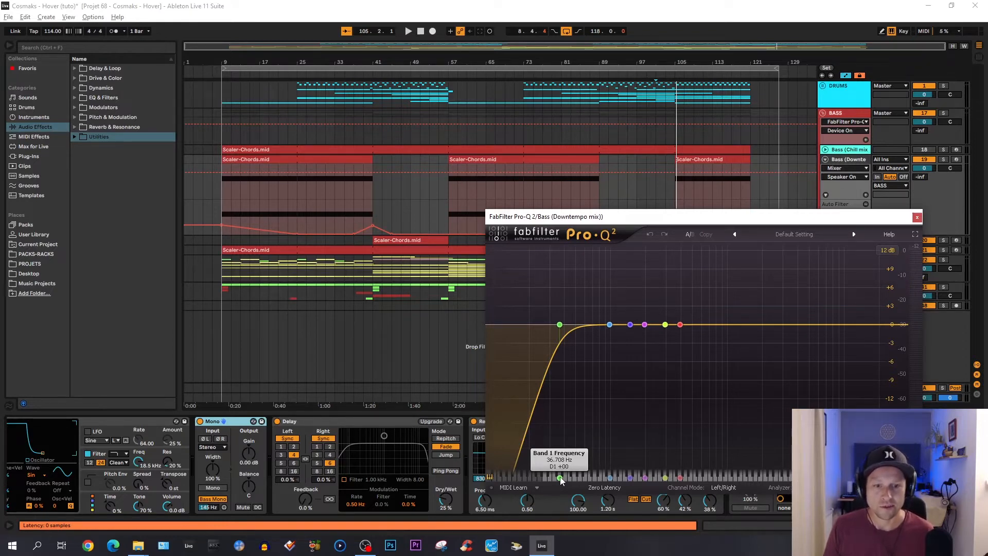
left_click(560, 324)
left_click(706, 274)
left_click(560, 324)
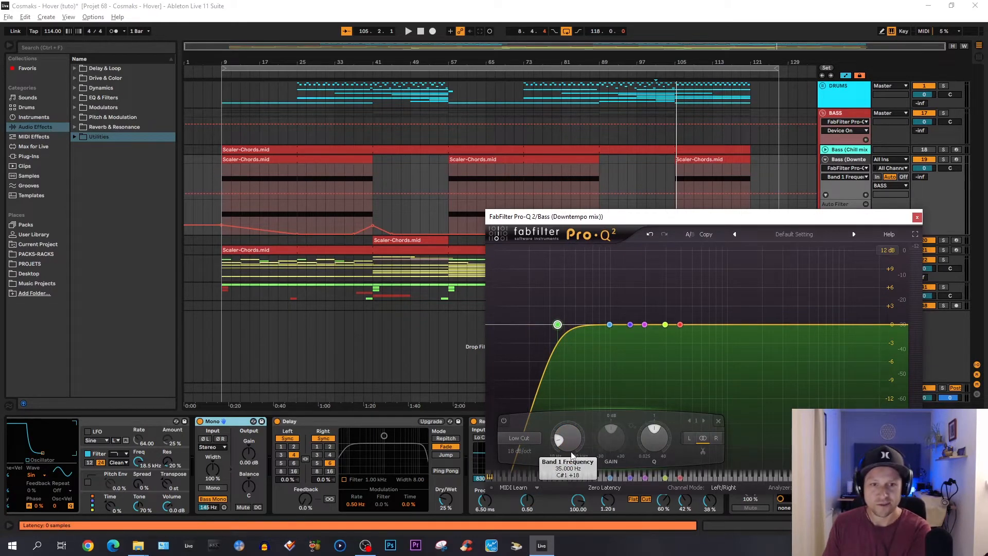
left_click(526, 452)
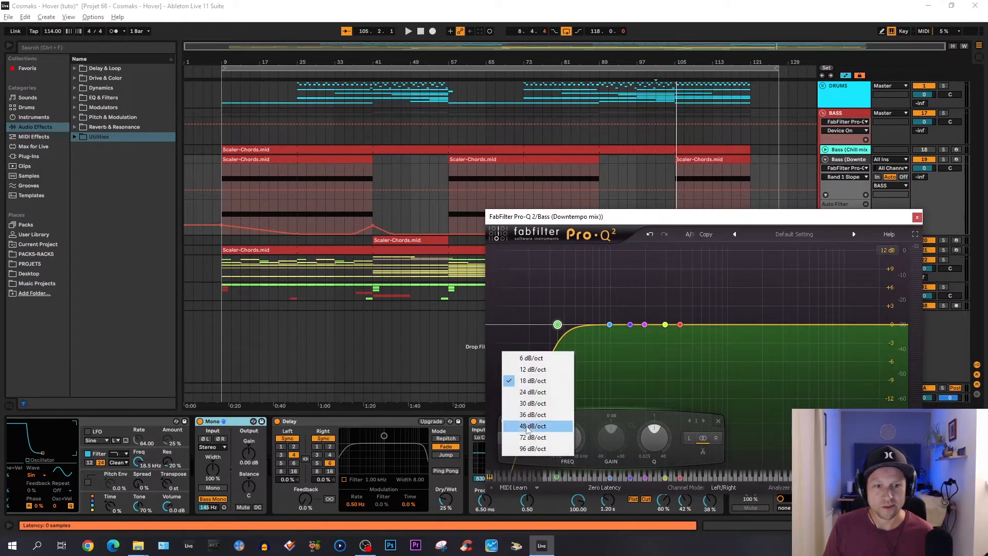
left_click(533, 393)
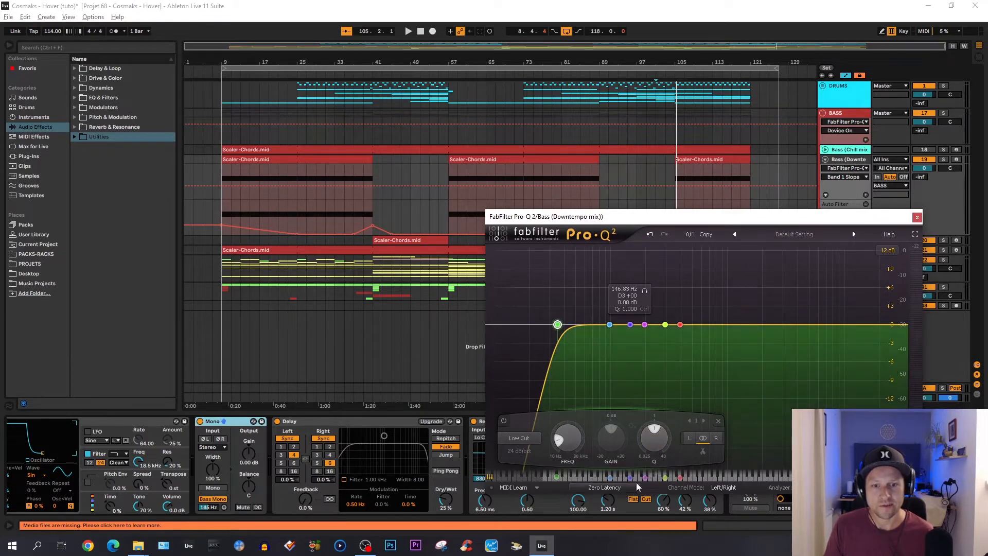
left_click(631, 327)
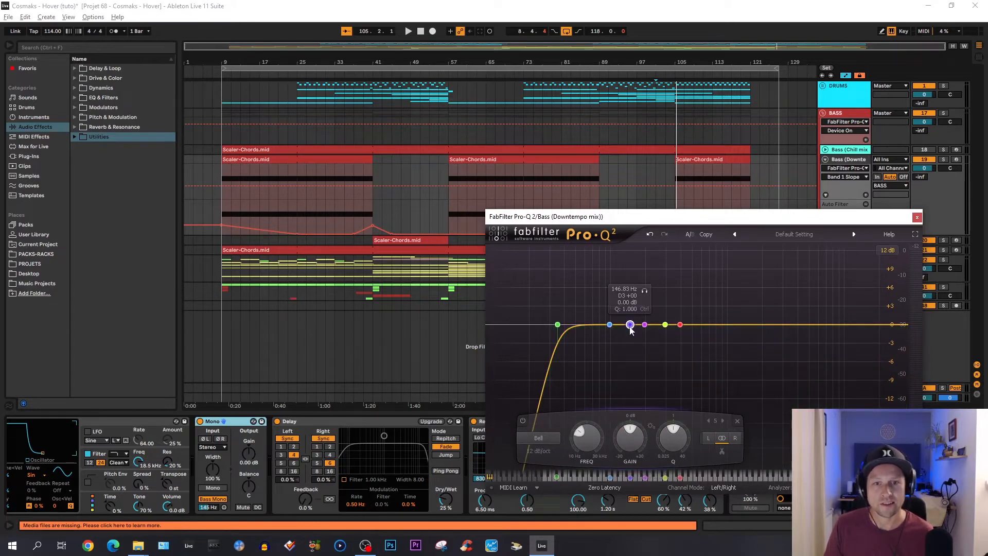
left_click(917, 217)
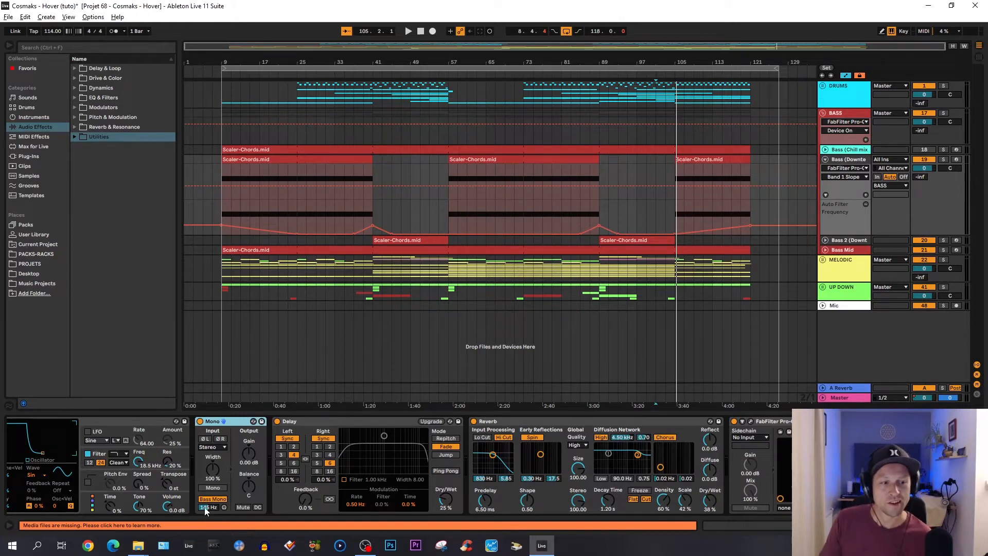
- Fold the Bass (Downtempo mix) track, then show the Bass Mid track's devices and automation and solo it
left_click(842, 181)
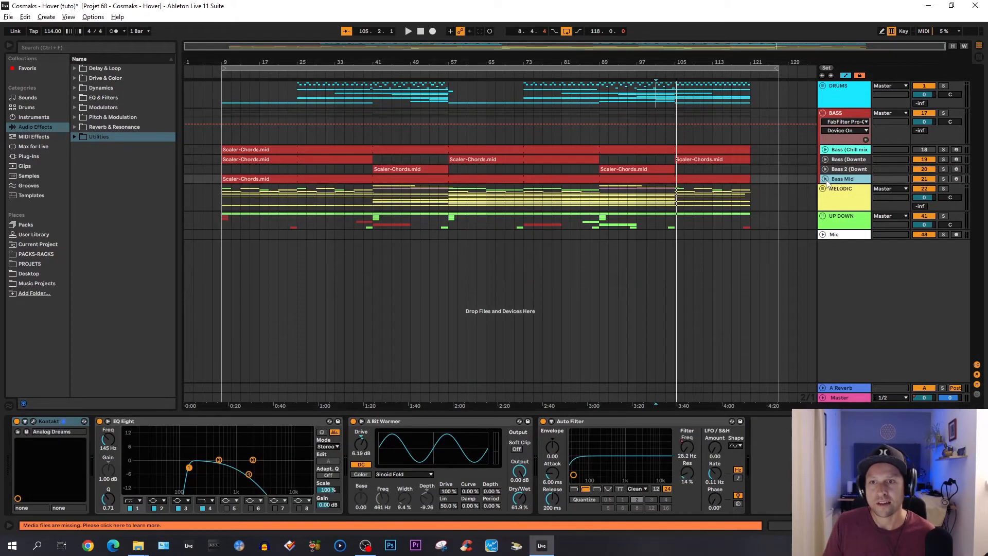
left_click(826, 179)
left_click(944, 179)
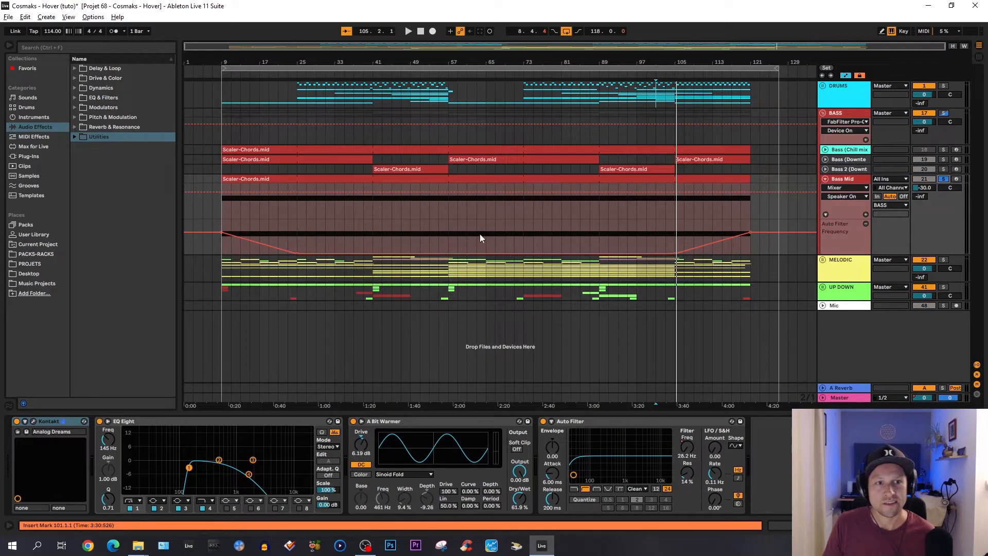
- Play the soloed Bass Mid from bar 41 and again from bar 31, then solo the whole BASS group instead
left_click(376, 212)
key("space")
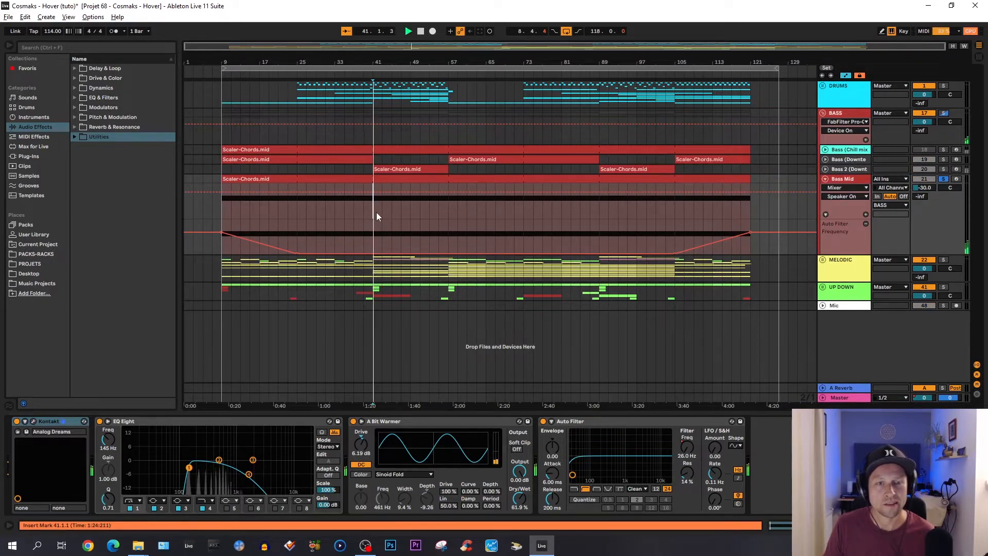
left_click(328, 214)
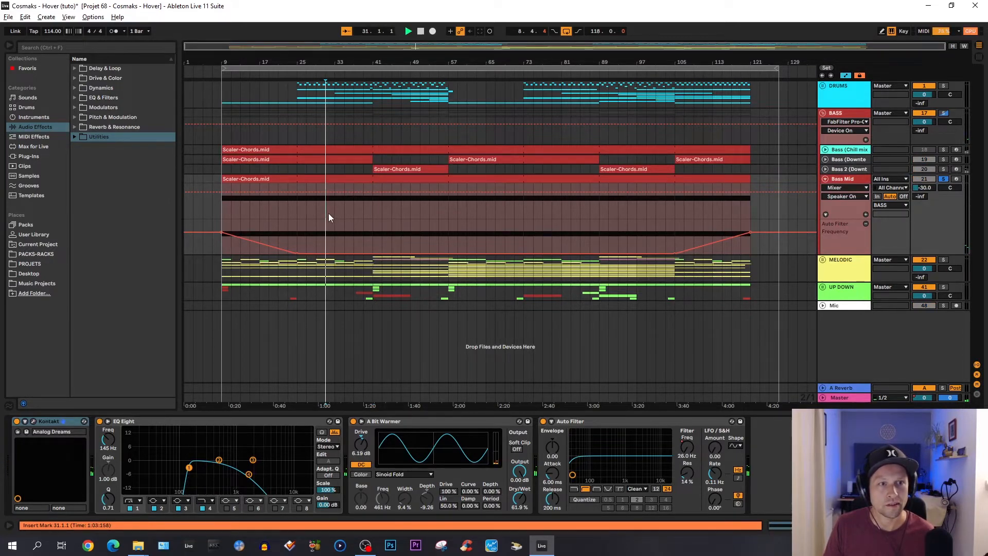
left_click(944, 114)
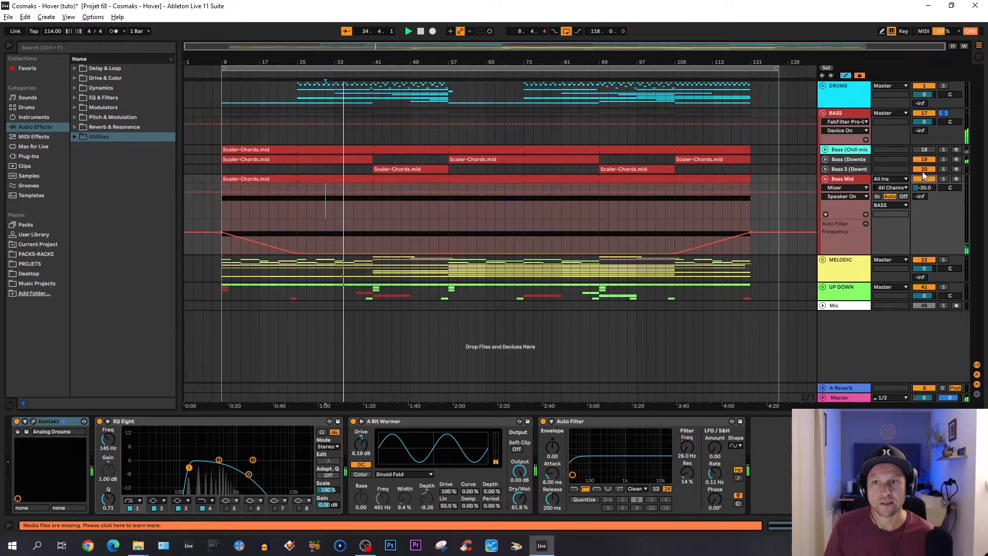
- Stop soloing the BASS group, fold its Bass Mid track and fold the BASS group itself
left_click(944, 114)
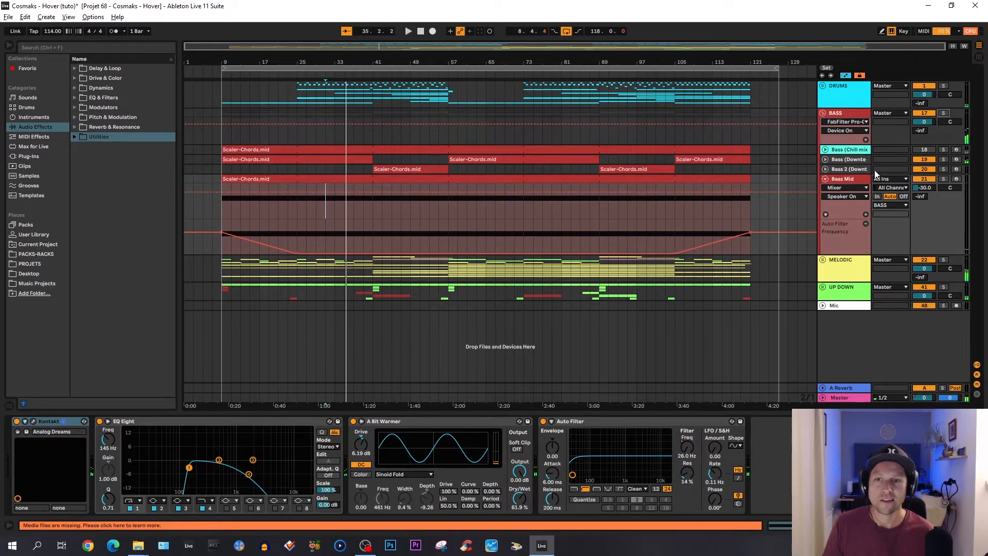
left_click(825, 179)
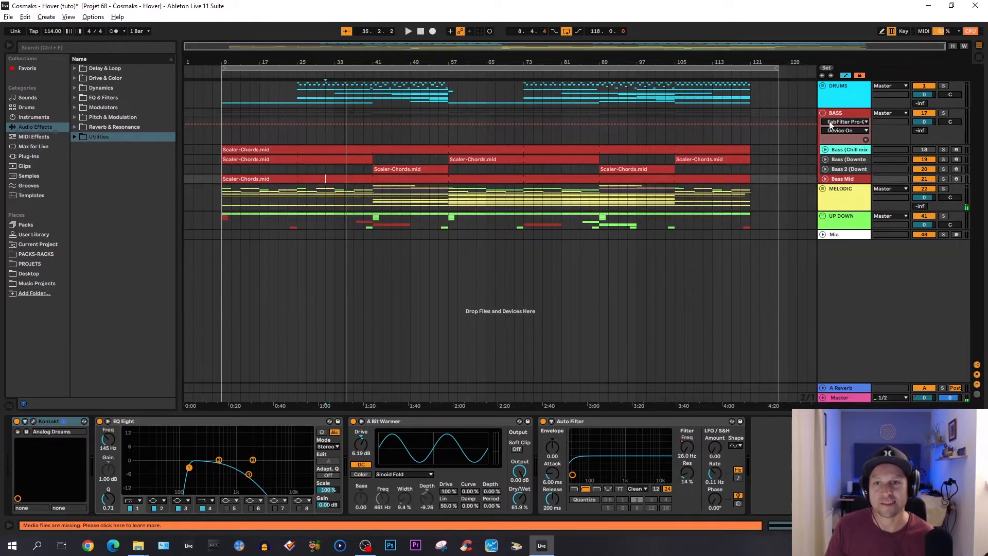
left_click(843, 114)
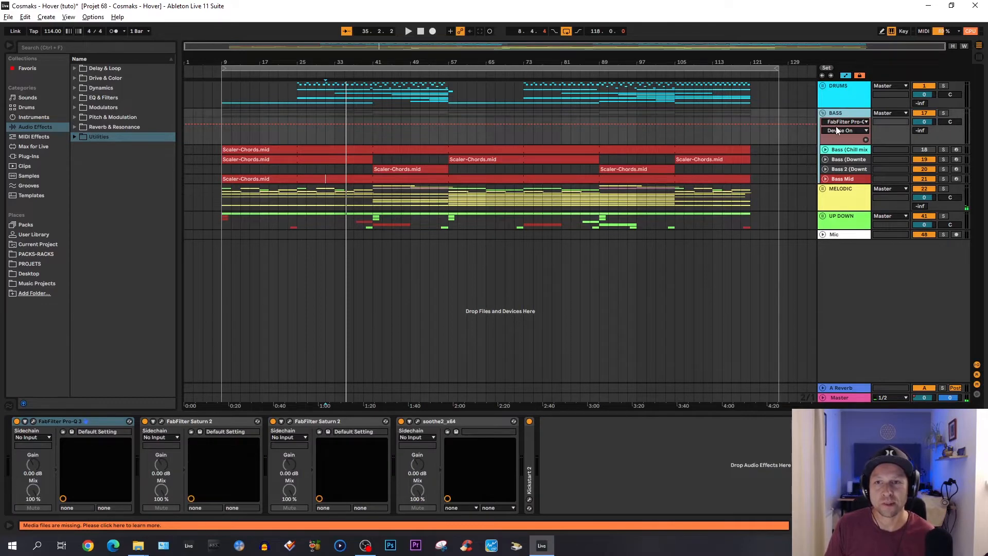
left_click(823, 113)
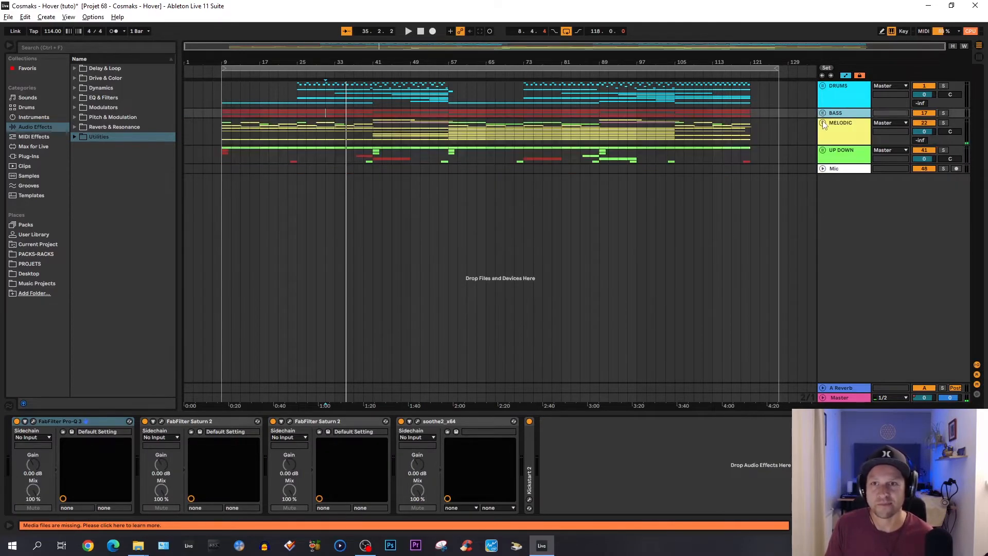
- Unfold the MELODIC group, then bring the BASS group's device chain back into view
left_click(823, 123)
left_click(840, 134)
left_click(843, 114)
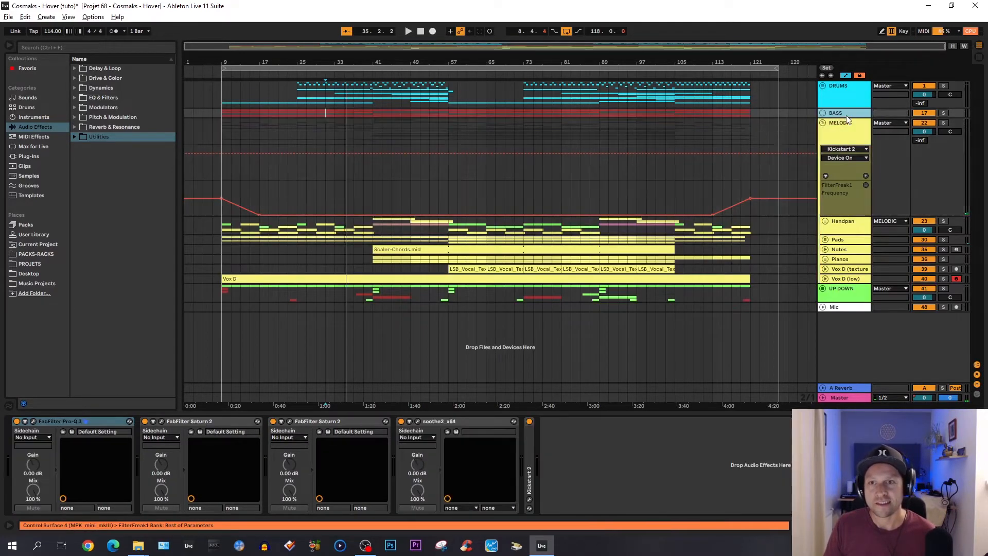
left_click(830, 131)
left_click(845, 114)
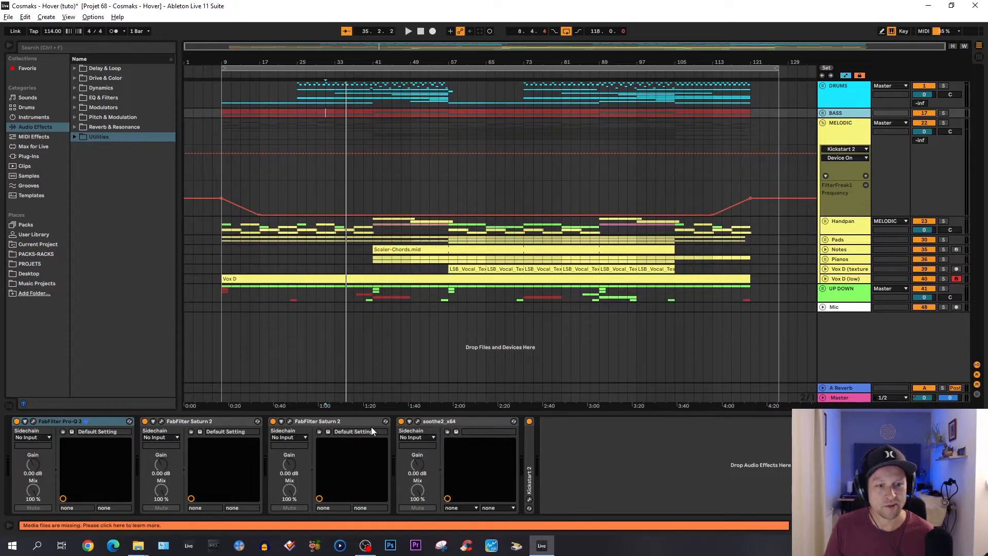
- Examine the Kickstart 2 plug-in on the BASS group, unfolding its device to check the sidechain source
left_click(530, 500)
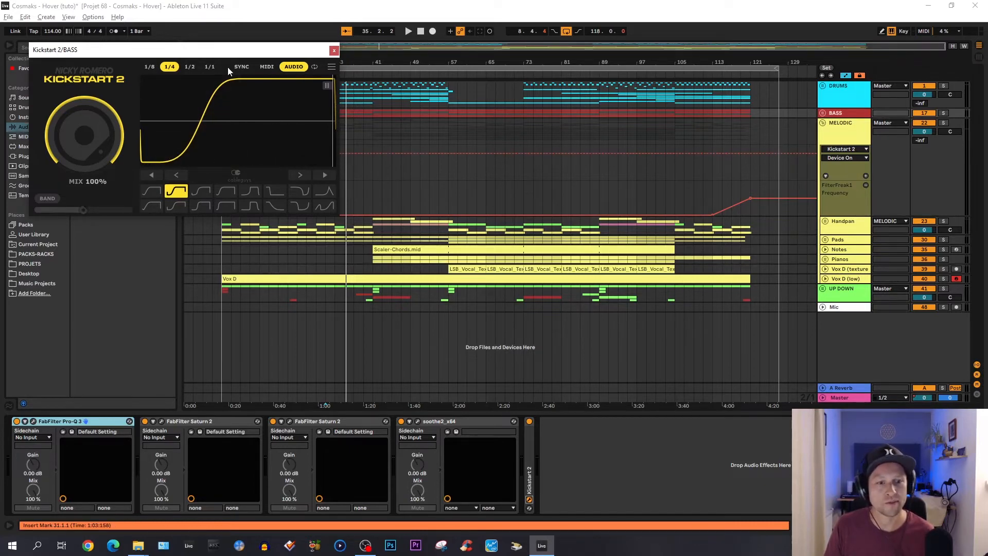
double_click(530, 443)
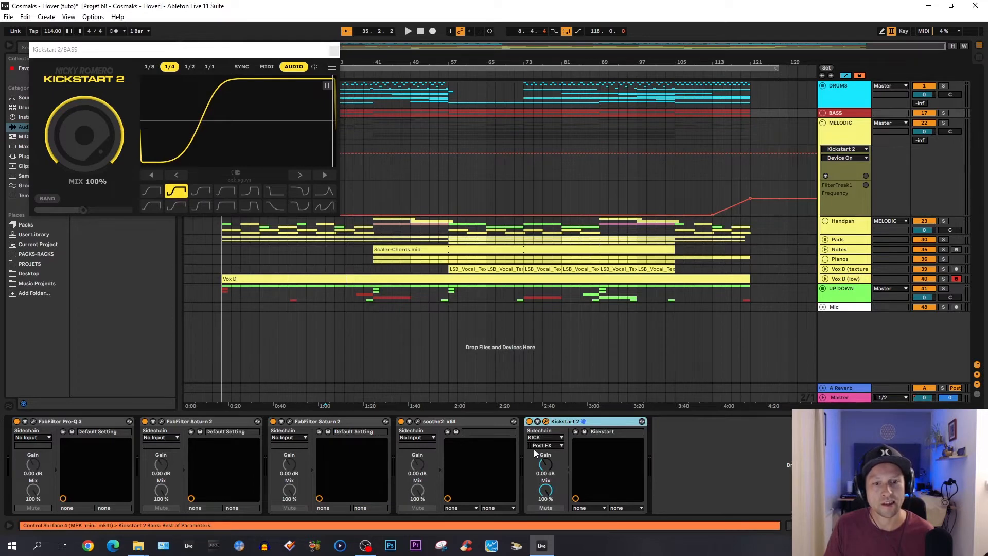
left_click(542, 438)
left_click(542, 437)
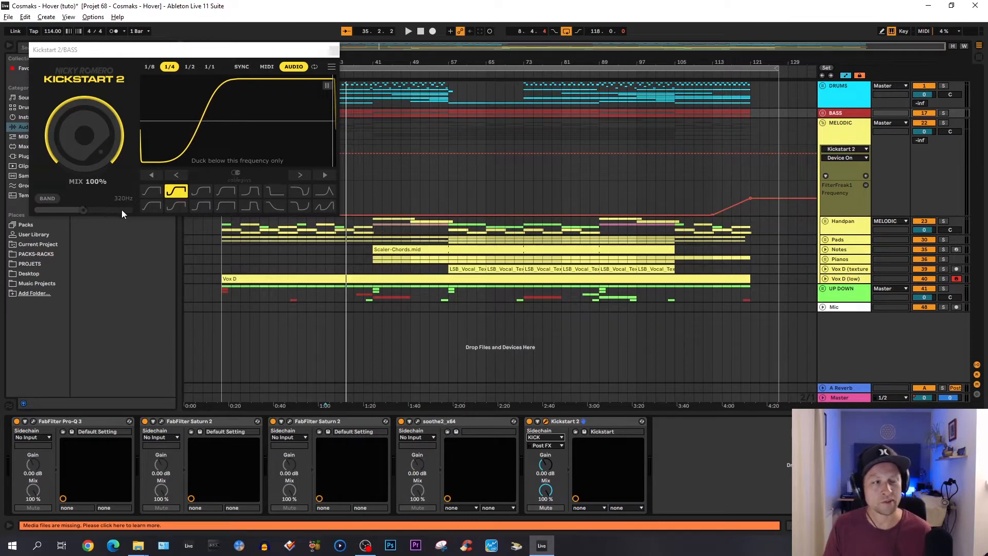
- Show the devices of the MELODIC group and its Handpan subgroup, then unfold Handpan to examine its automation and pattern tracks
left_click(829, 125)
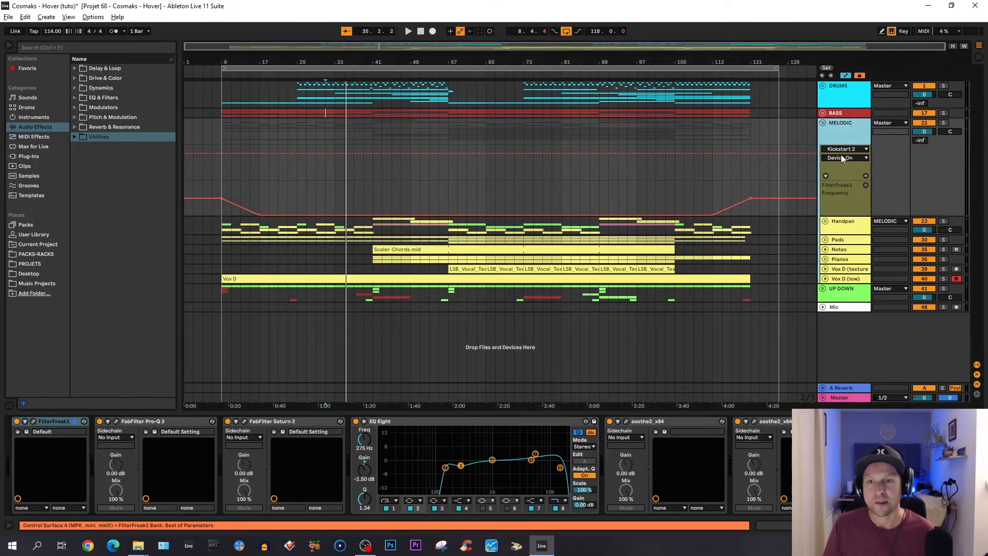
left_click(852, 229)
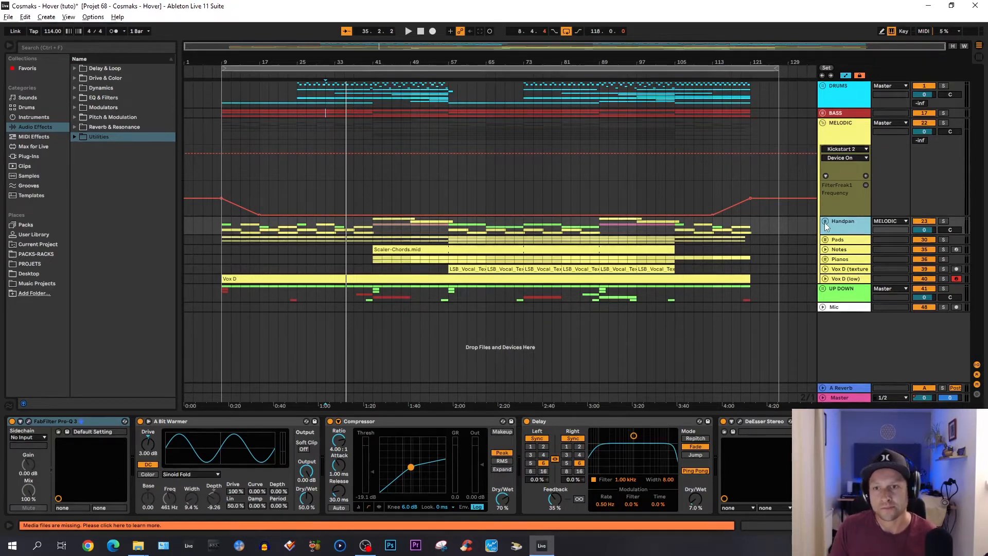
left_click(825, 226)
scroll(847, 305, "down", 3)
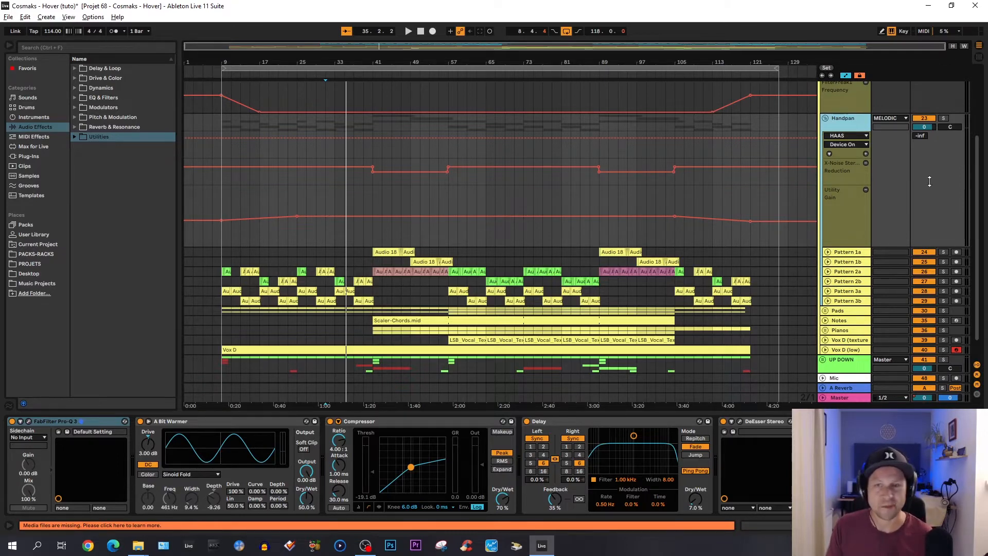
- Solo the Handpan group, play it from bar 73 and from bar 99, and examine its device chain
left_click(943, 119)
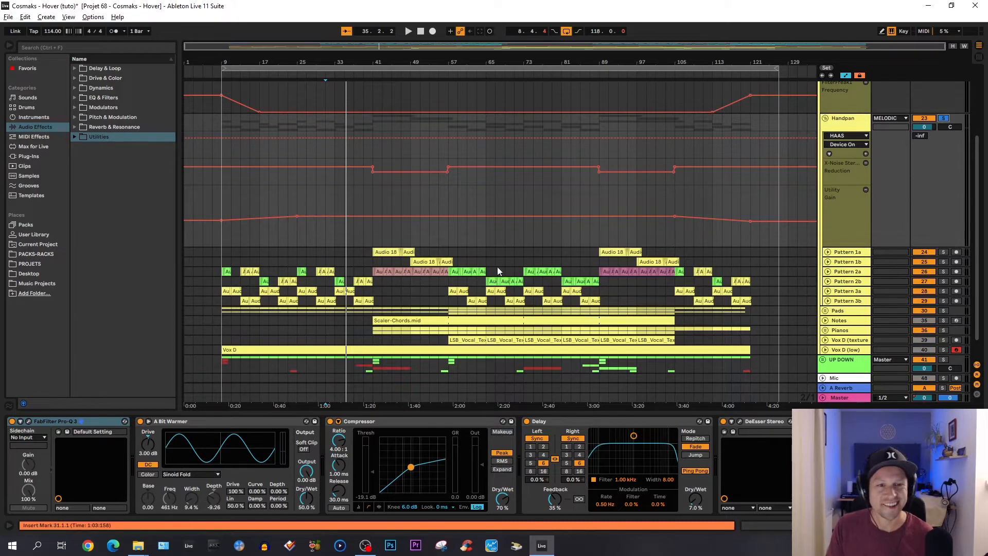
left_click(521, 246)
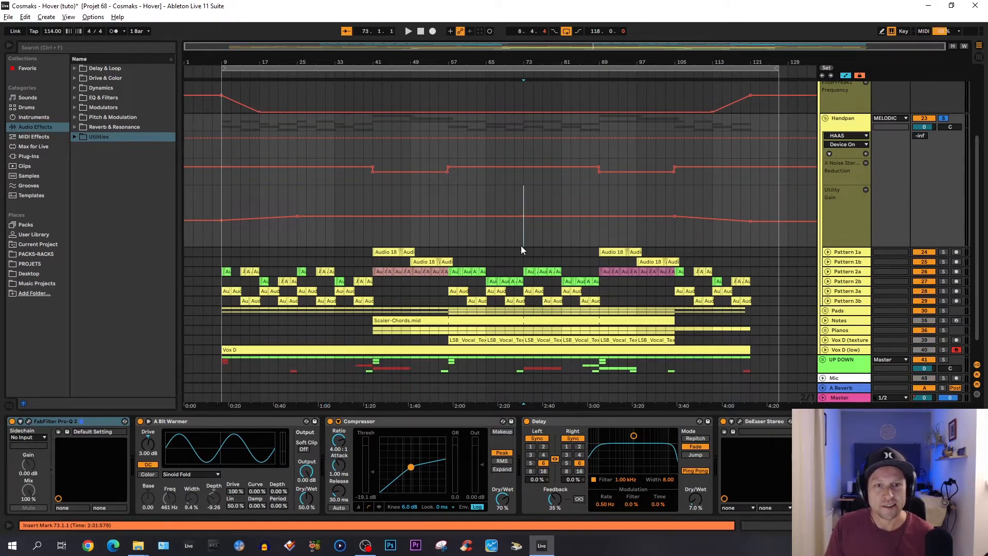
key("space")
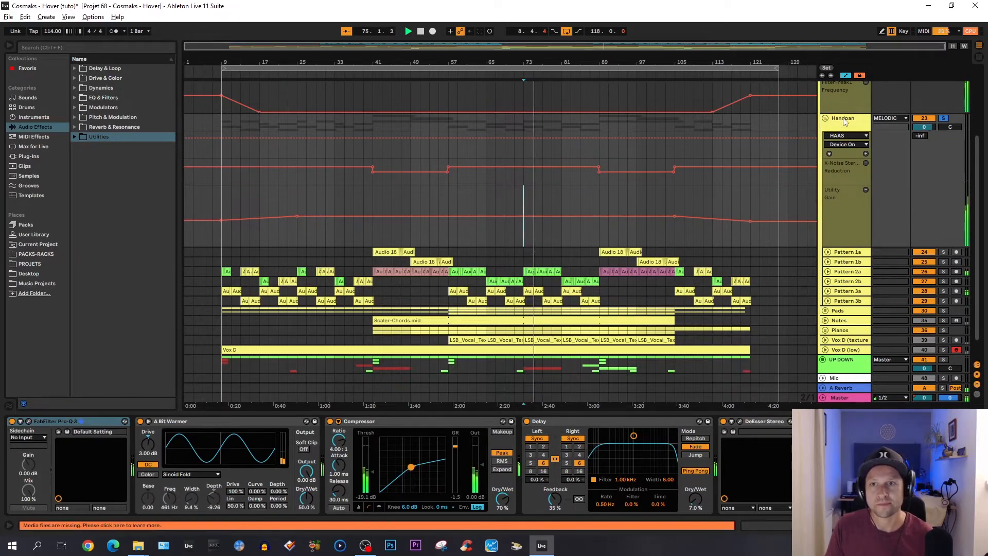
left_click(843, 130)
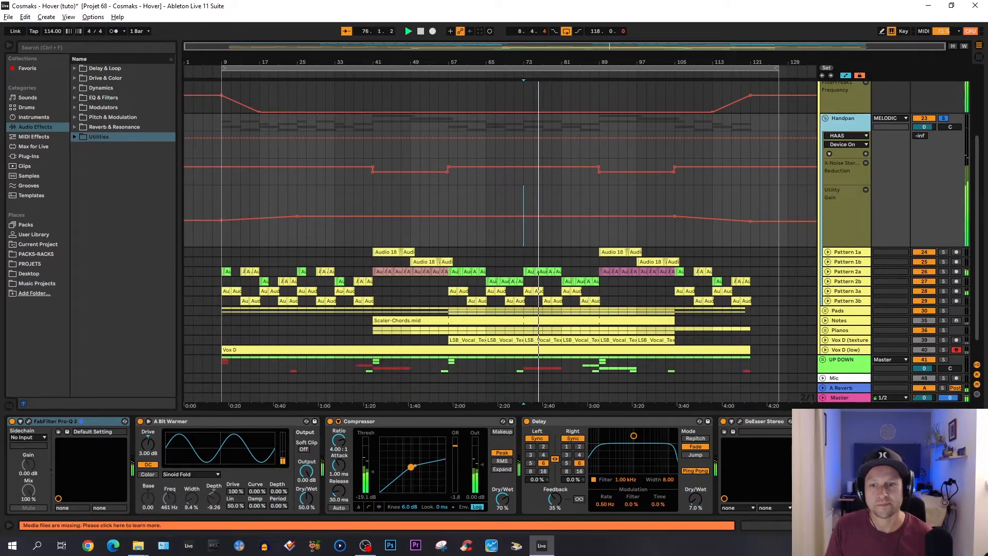
left_click(647, 236)
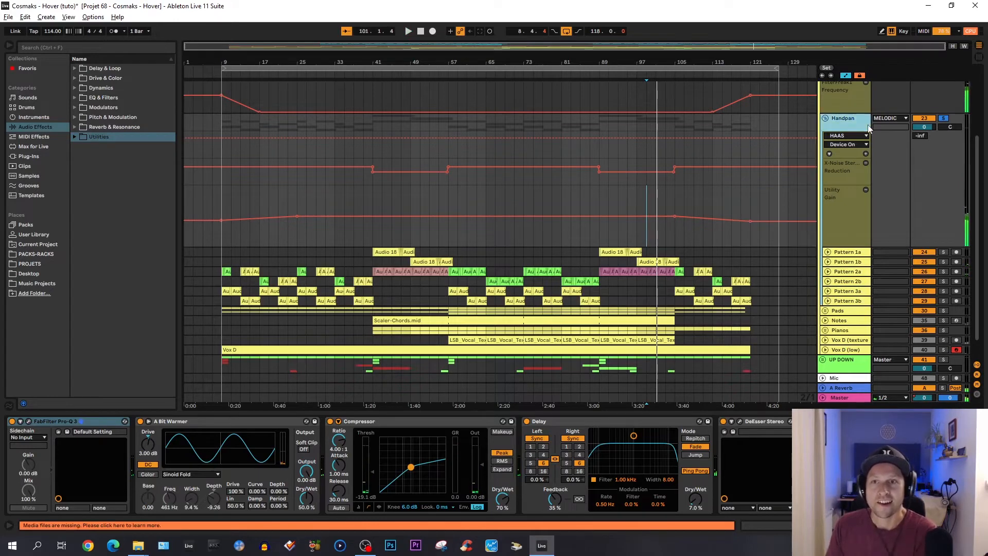
left_click_drag(906, 526, 901, 525)
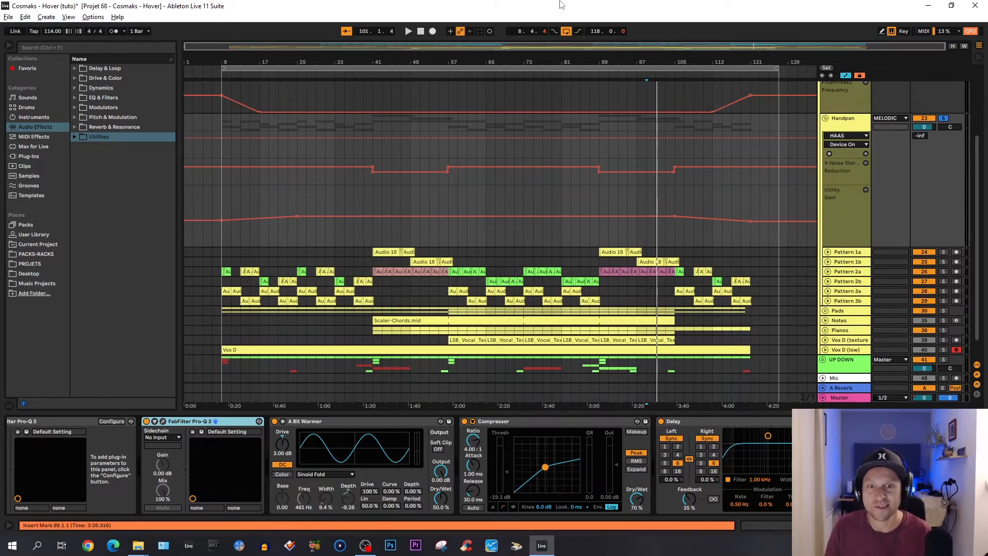
- Fold the Handpan group, play it soloed from bar 51, and show its devices again
left_click(825, 118)
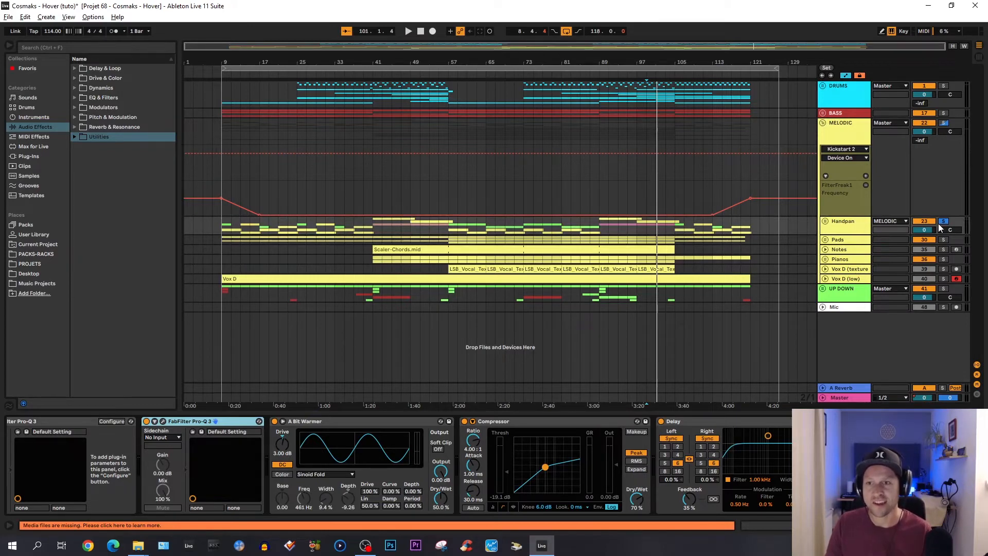
left_click(420, 195)
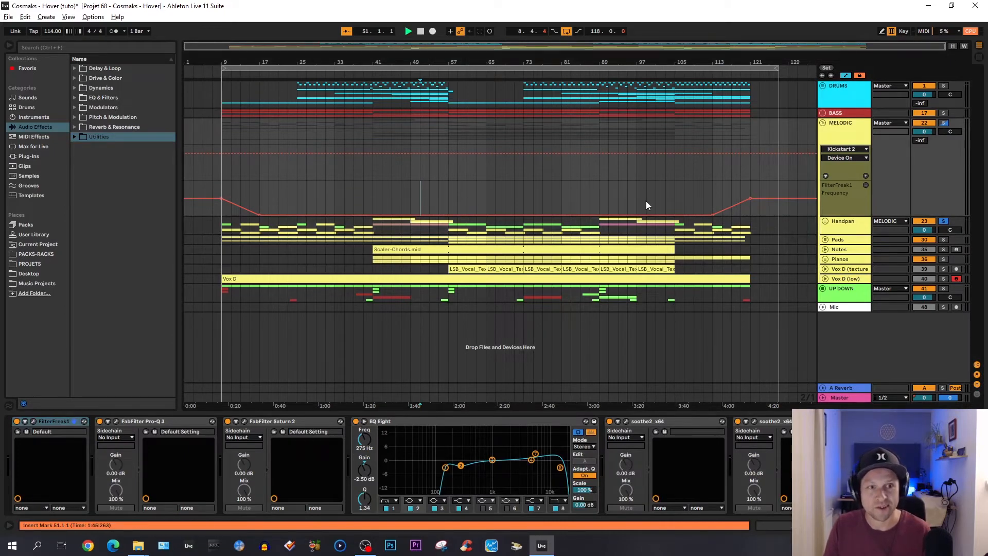
key("space")
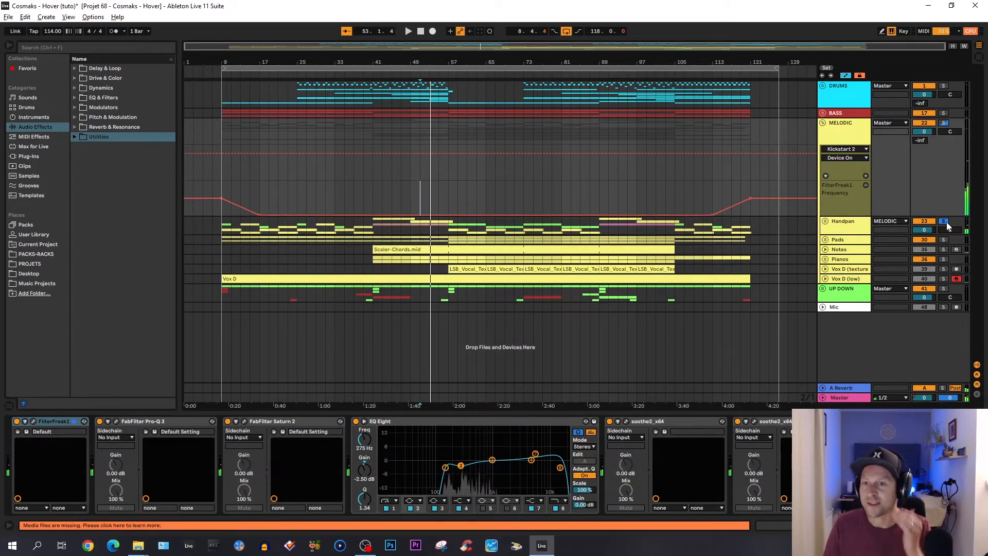
left_click(863, 233)
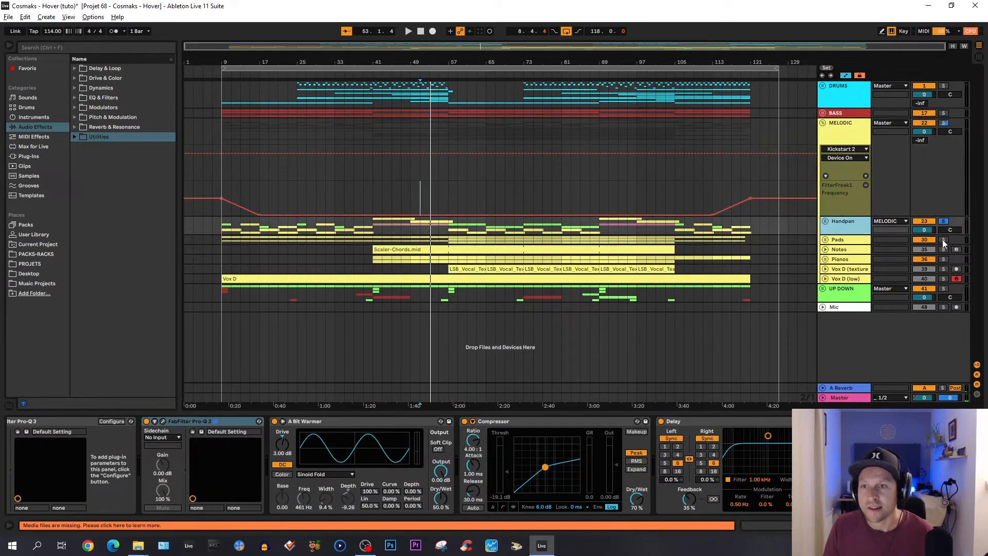
- Unfold the Pads group and examine its devices and those of the Main Pad and Cellos tracks
left_click(839, 241)
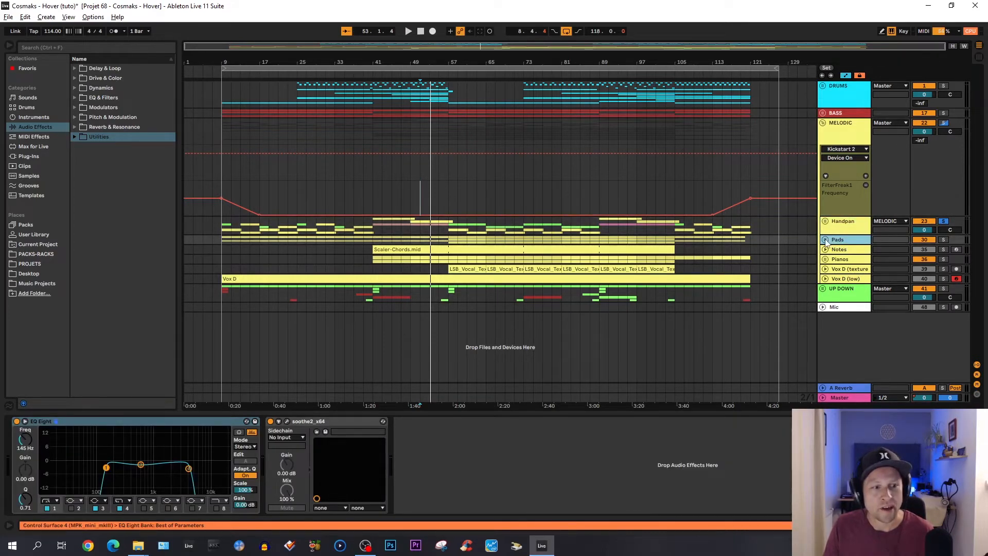
left_click(825, 240)
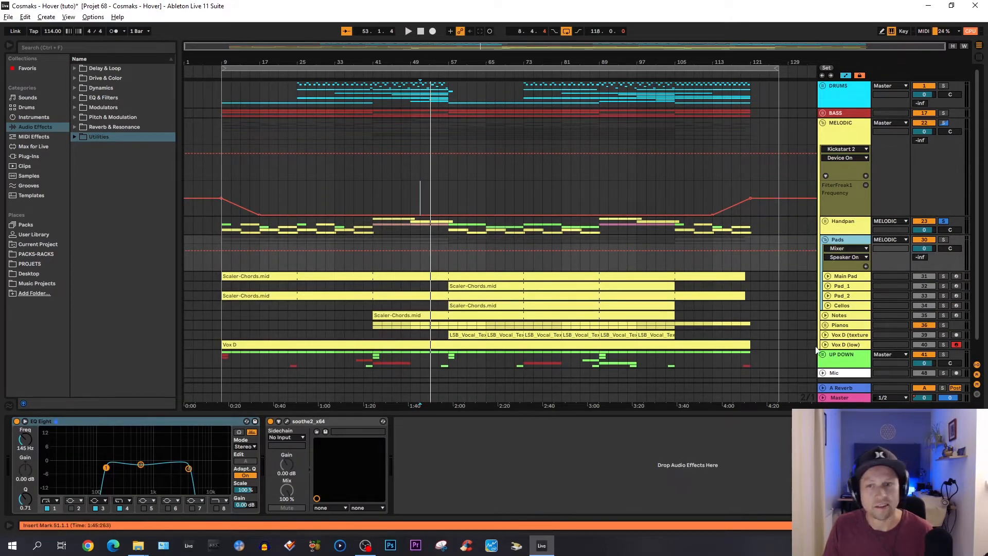
left_click(857, 277)
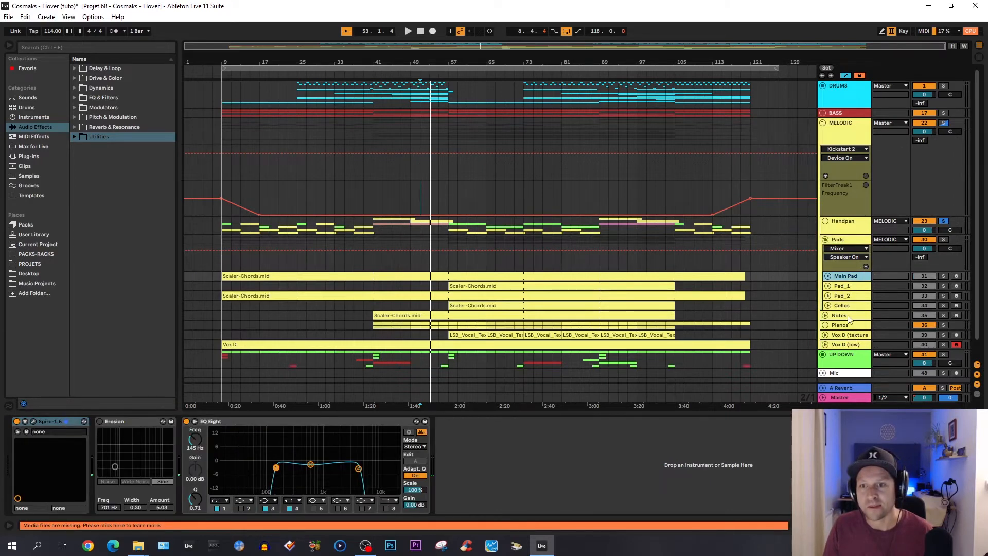
left_click(853, 308)
scroll(853, 312, "down", 1)
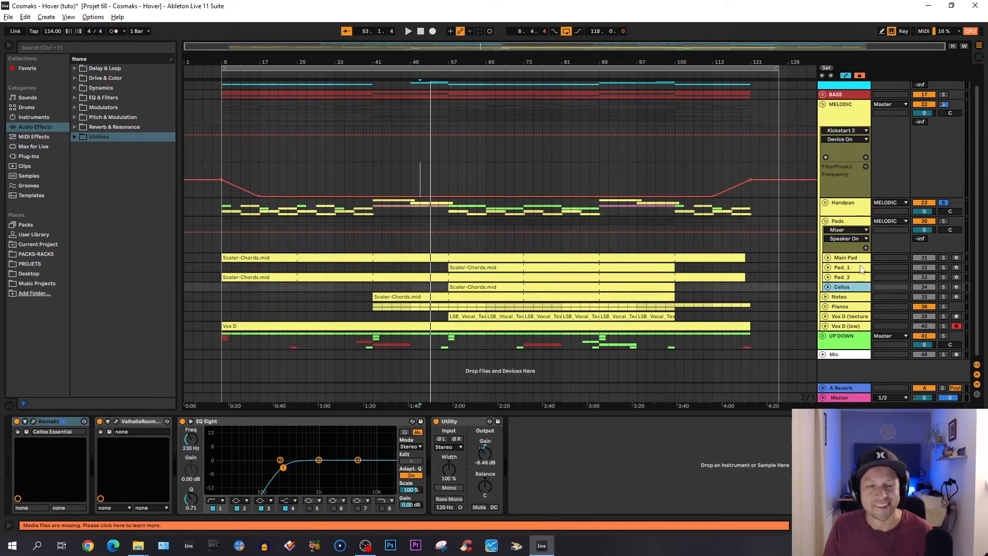
left_click(848, 257)
- Solo the Pads group in place of Handpan and play it from bar 73
left_click(944, 221)
left_click(517, 241)
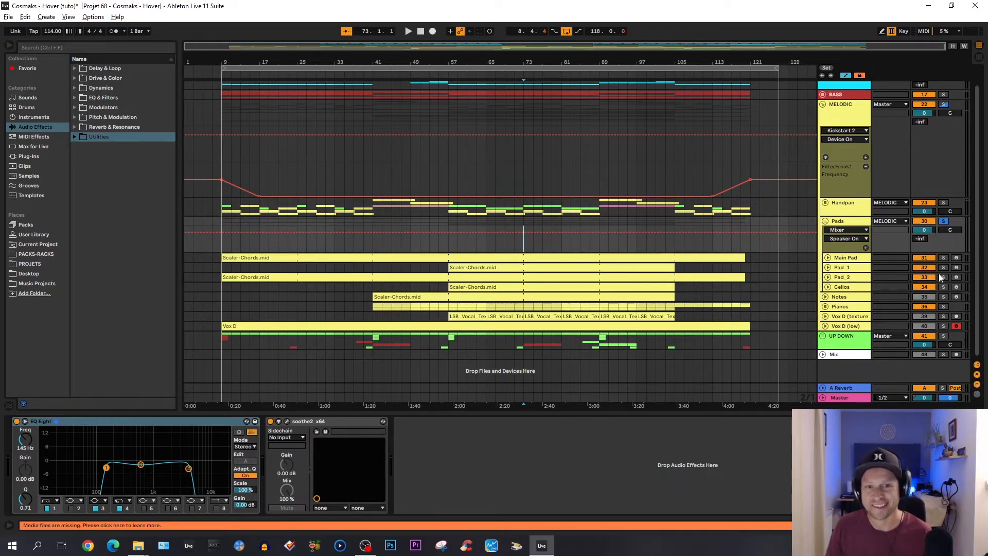
key("space")
- Solo Main Pad, Pad_1, Pad_2 and Cellos one after another during playback, showing each track's devices
left_click(846, 257)
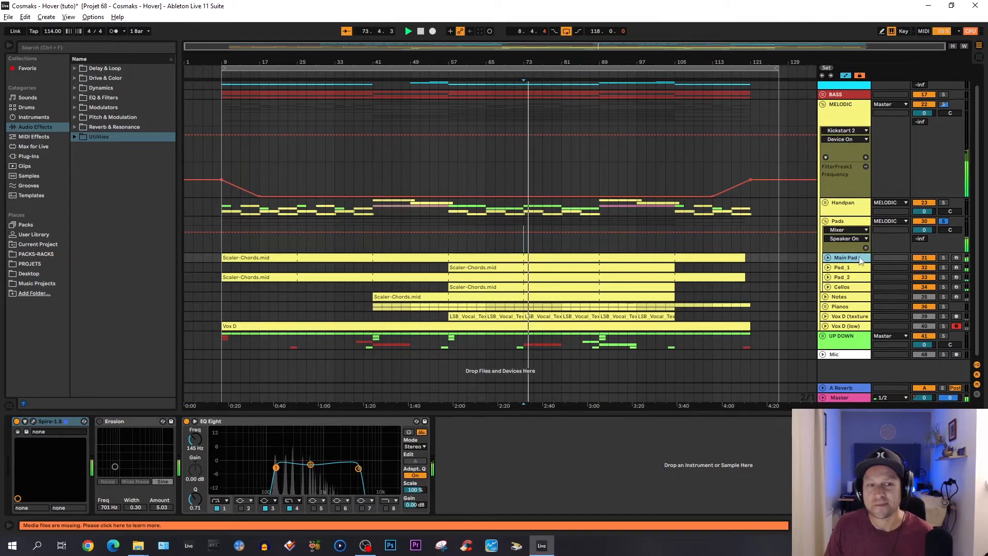
left_click(944, 258)
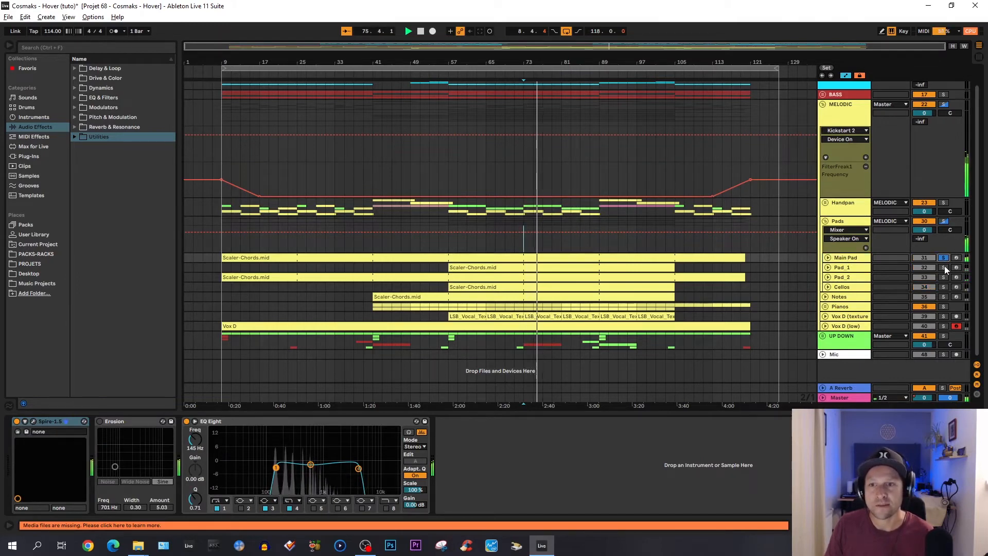
left_click(944, 267)
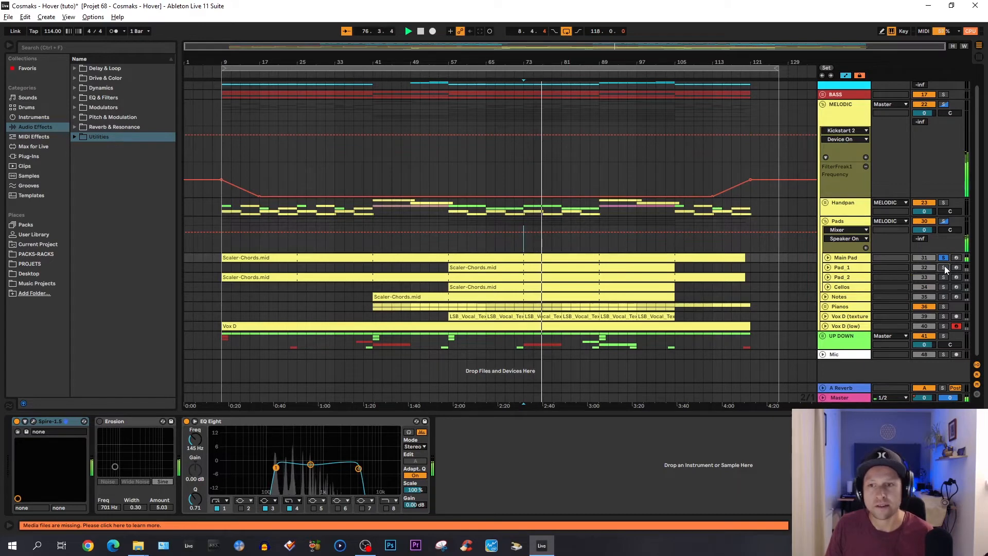
left_click(860, 268)
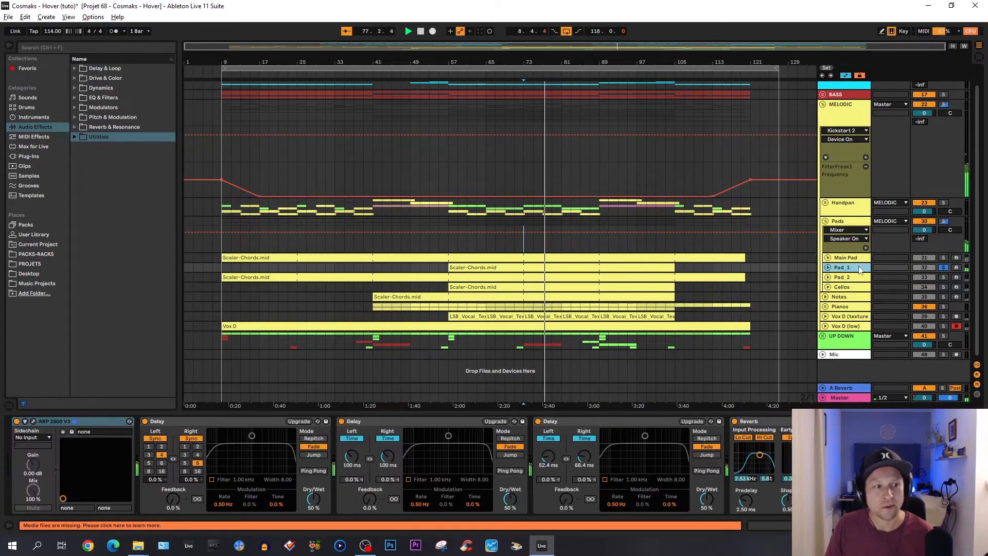
left_click(944, 277)
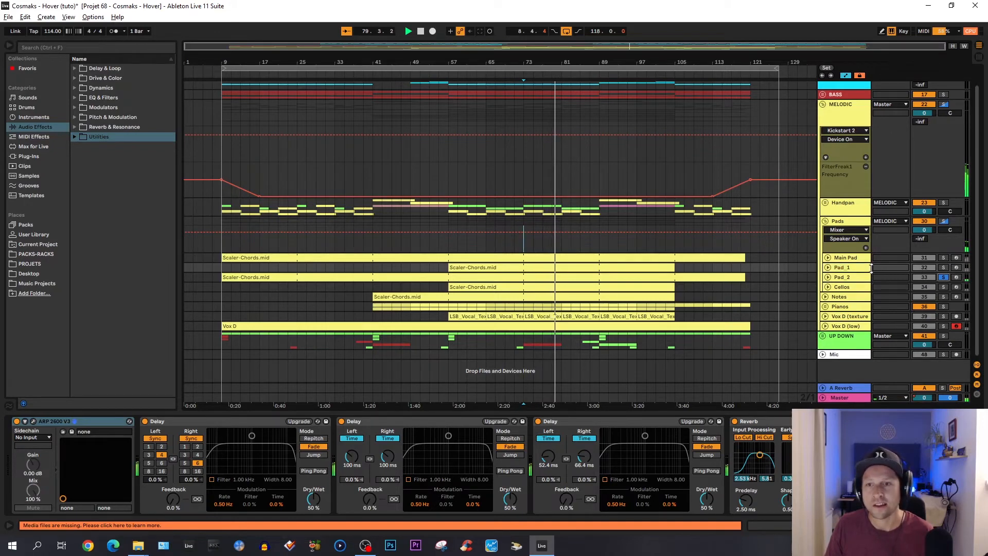
left_click(860, 277)
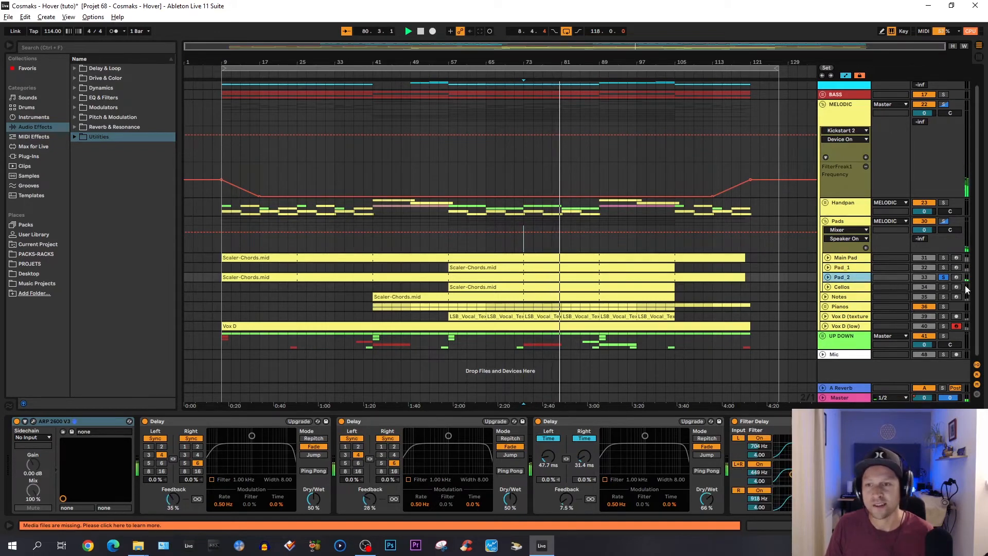
left_click(944, 287)
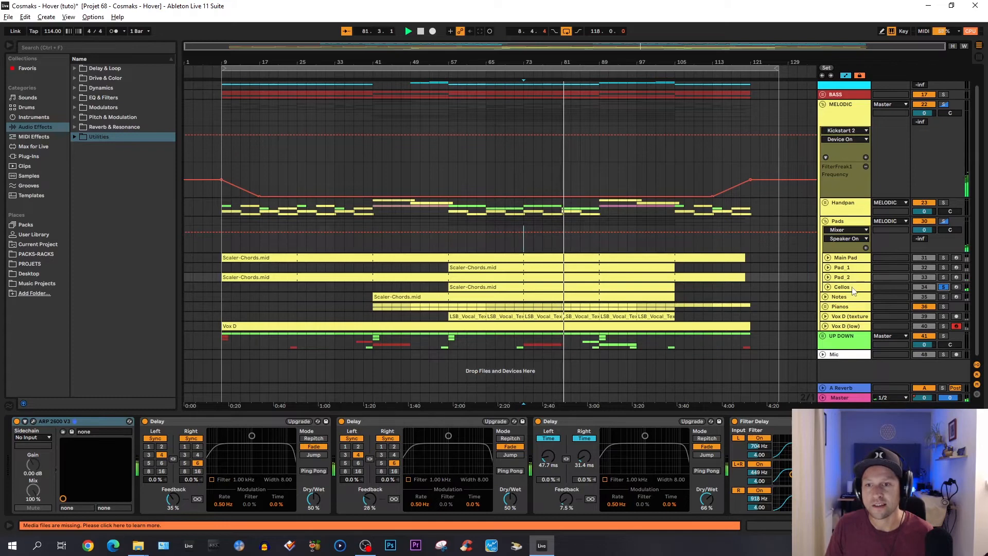
left_click(854, 287)
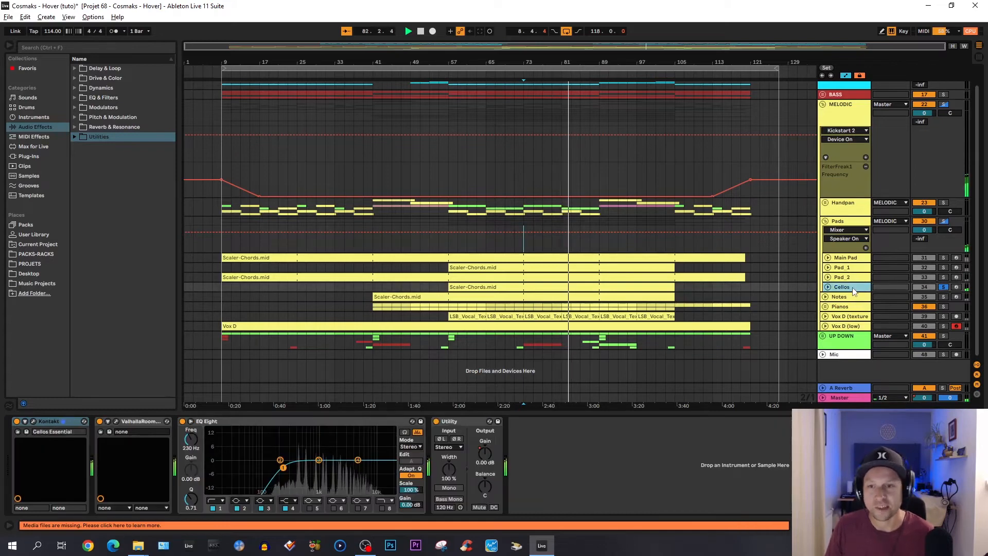
- Compare the Pads group soloed, in the full mix and muted during playback, show its devices and fold it
left_click(946, 221)
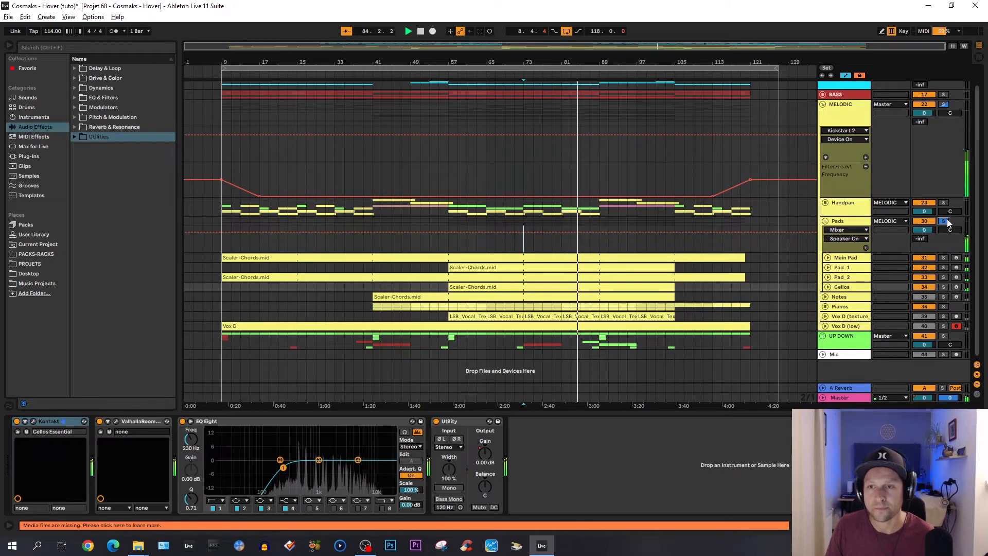
left_click(946, 220)
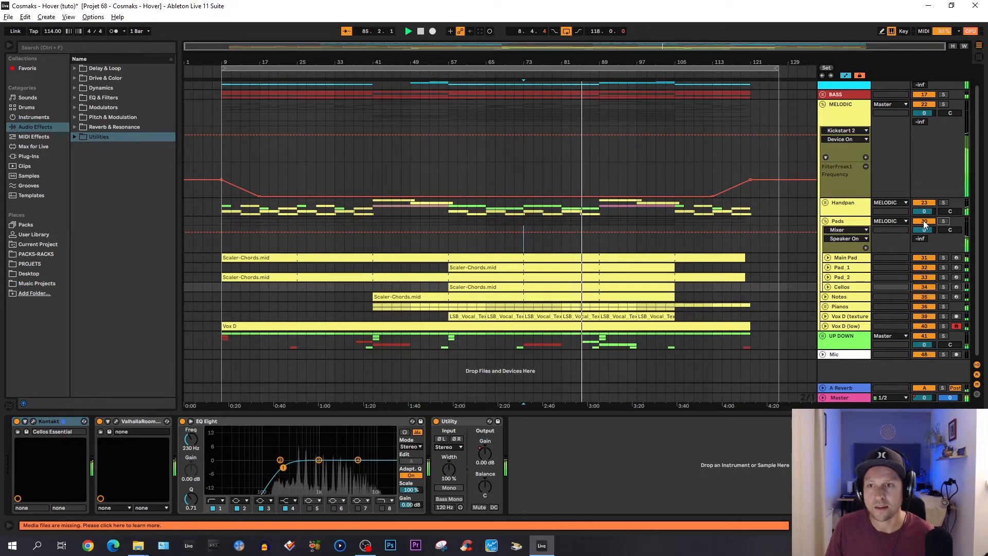
left_click(925, 222)
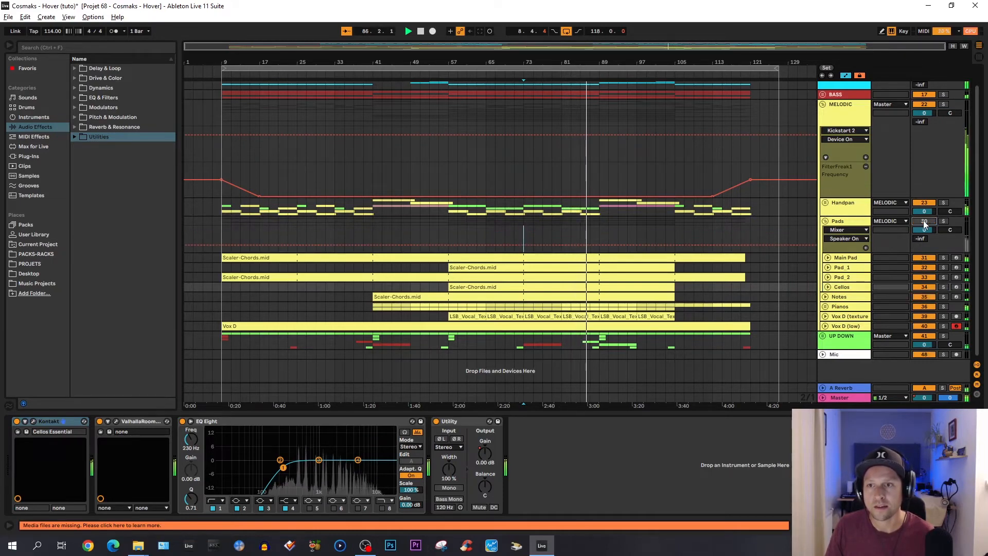
left_click(925, 222)
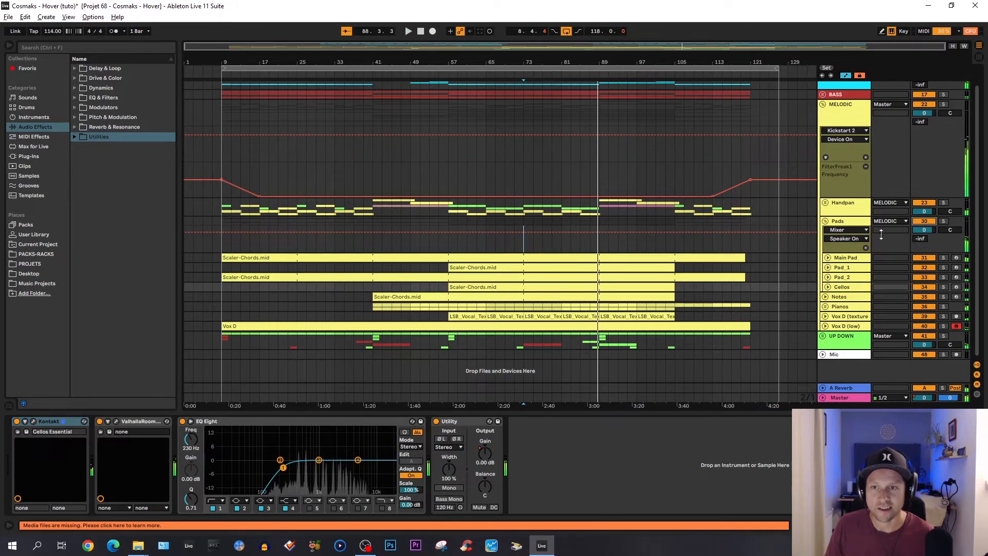
left_click(856, 224)
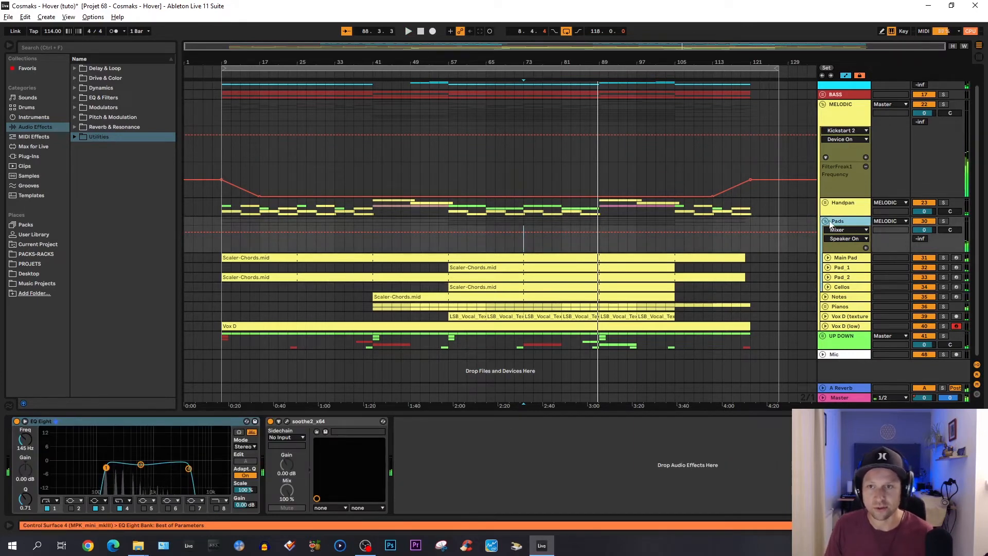
left_click(825, 222)
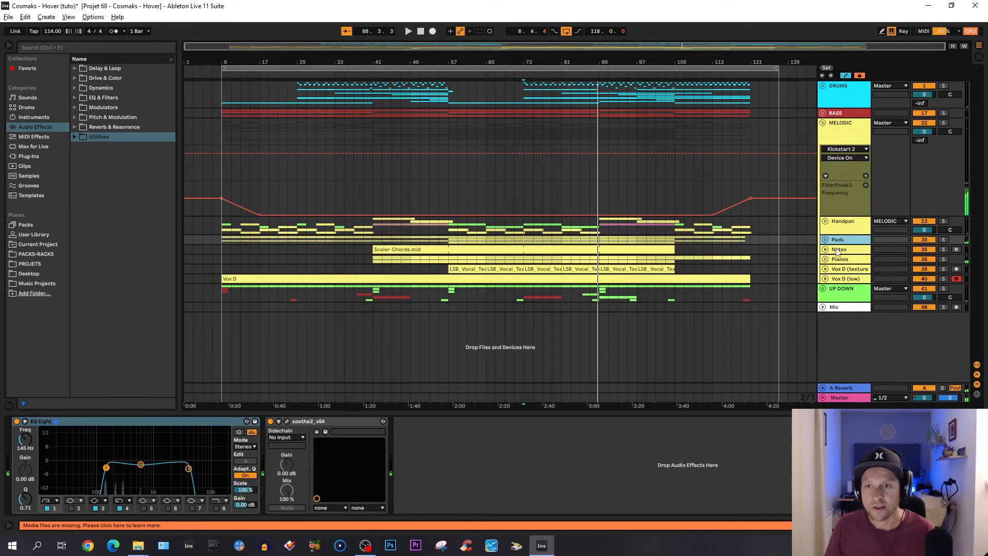
- Show the Notes track's devices and play it soloed from bar 73
left_click(837, 249)
left_click(943, 249)
key("space")
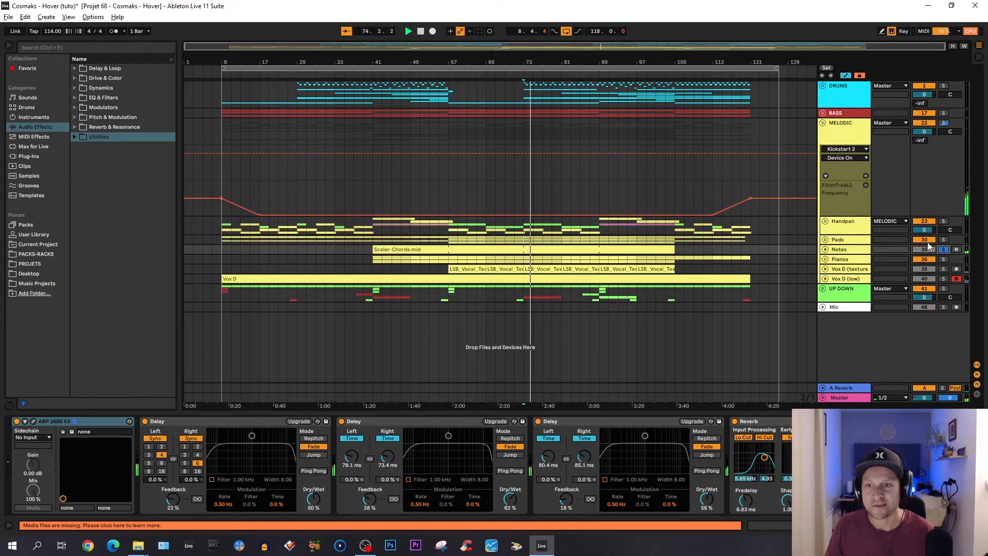
left_click(852, 245)
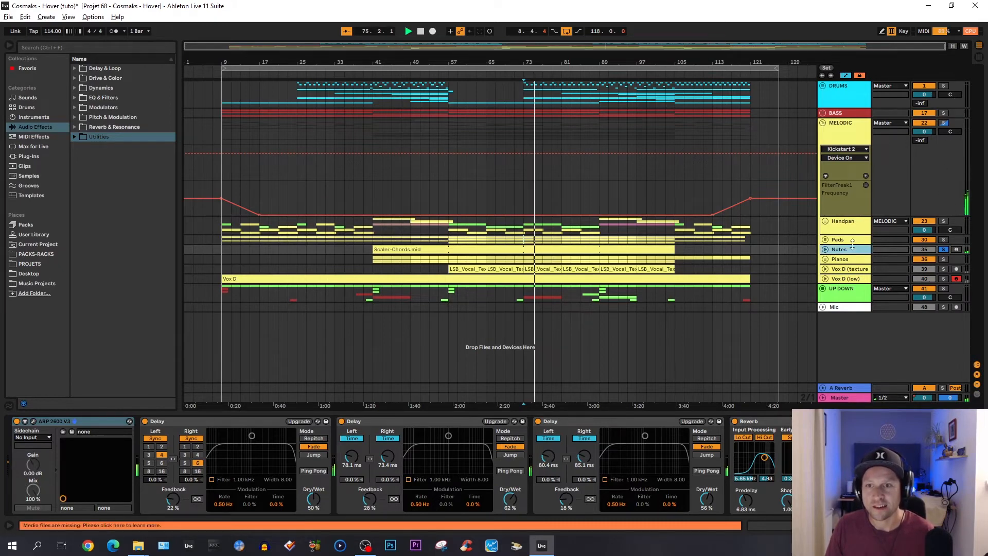
- Audition the Pads group soloed together with Notes, and clear both solos
left_click(854, 241, "shift")
left_click(944, 240)
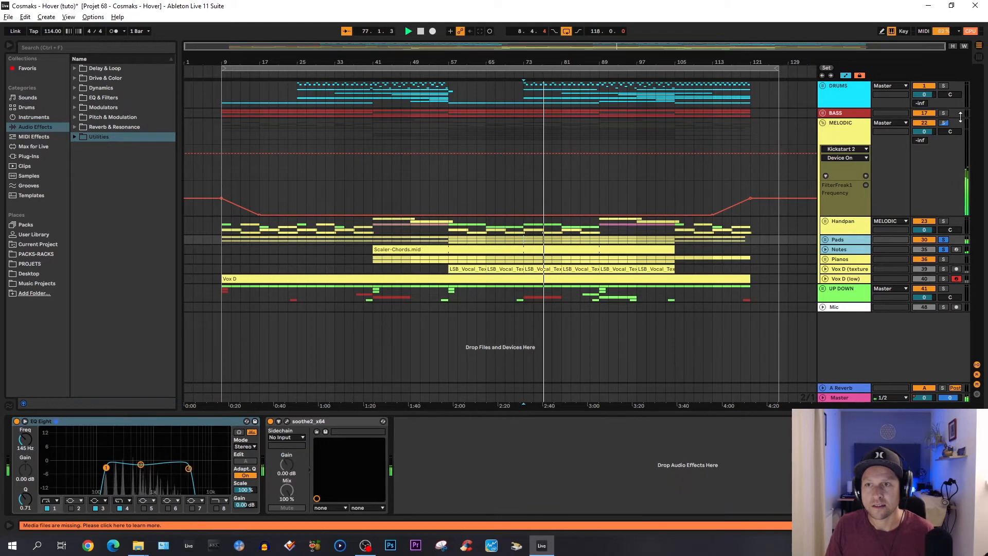
left_click(945, 123)
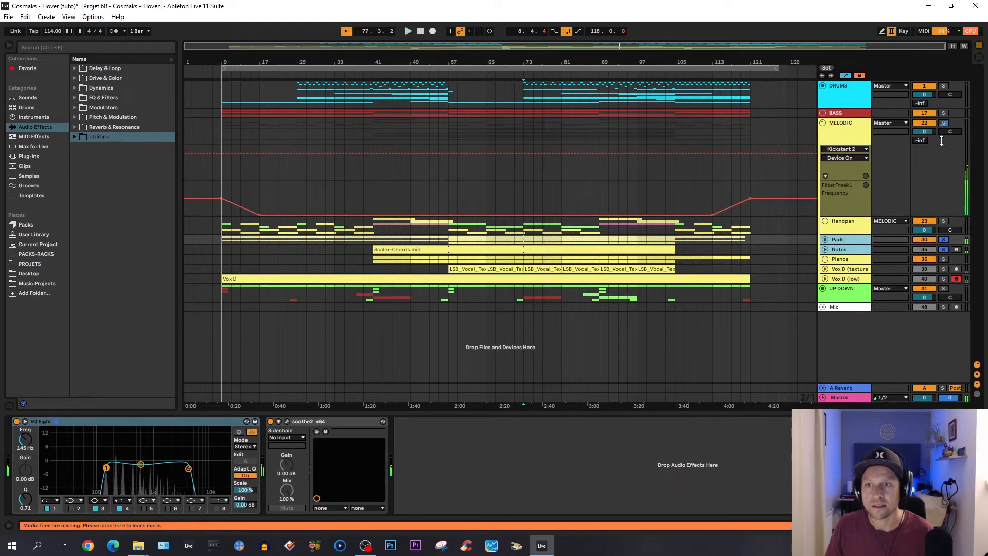
left_click(943, 251)
- Unfold and solo the Pianos group, show the devices of the group, Piano 1 and Piano 2, and expand Piano 1
left_click(848, 259)
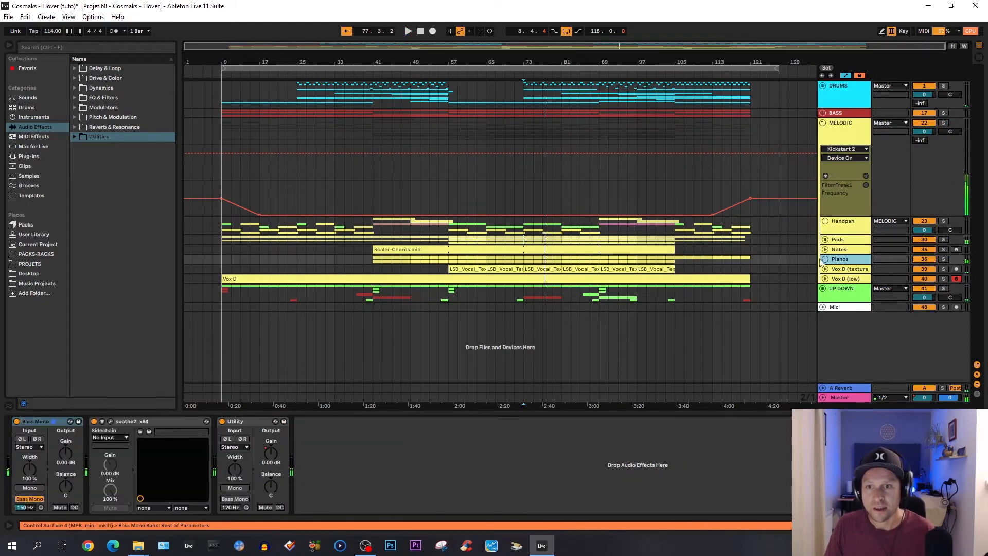
left_click(825, 258)
scroll(782, 264, "down", 1)
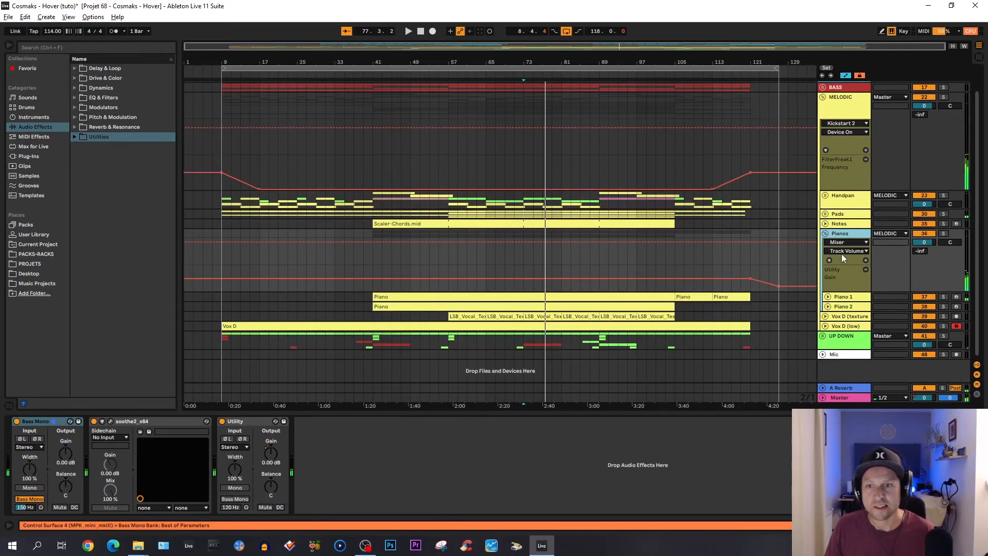
left_click(944, 234)
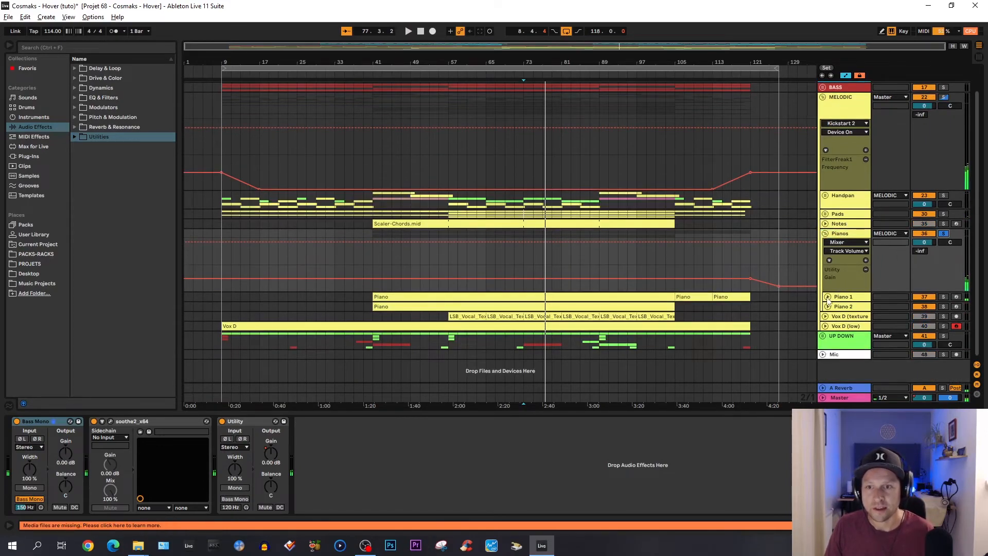
left_click(848, 299)
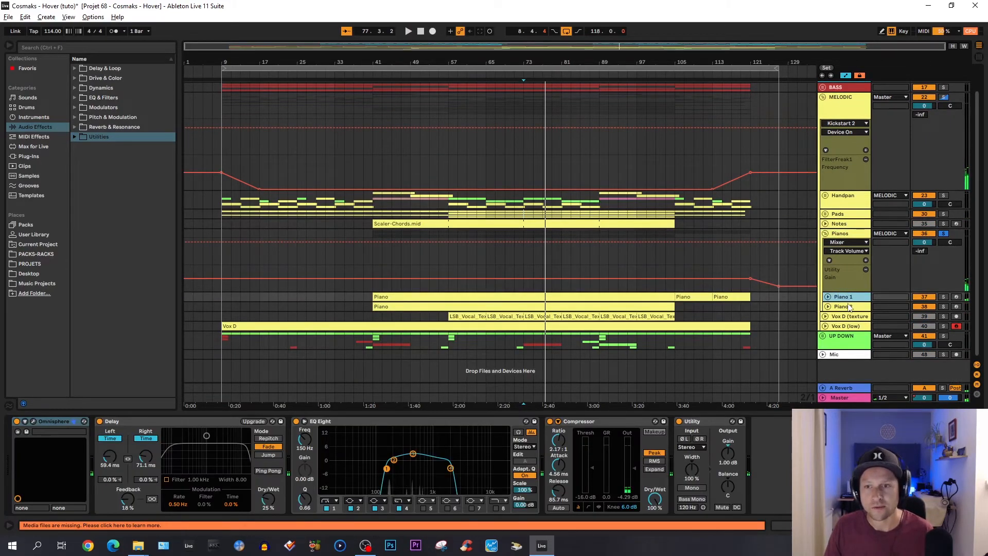
left_click(849, 308)
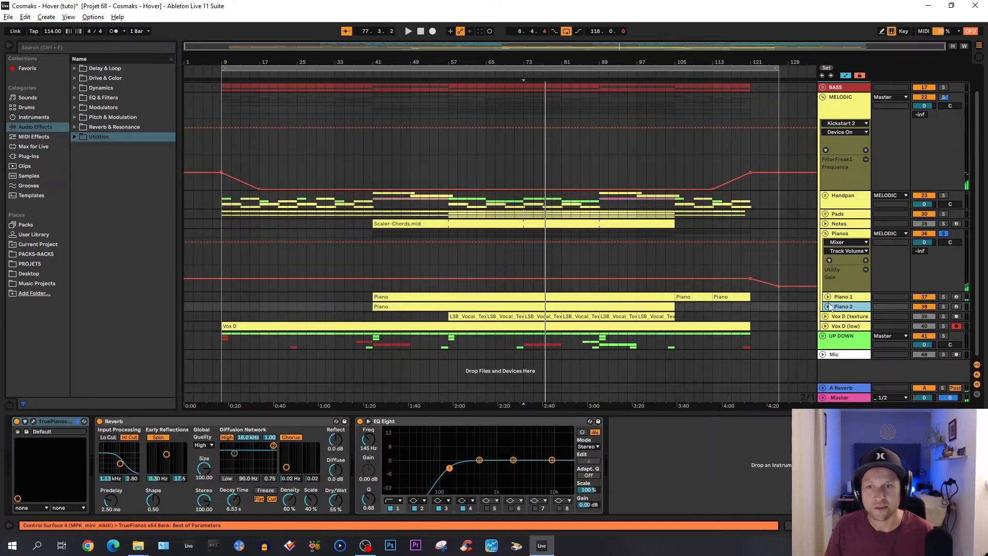
left_click(829, 297)
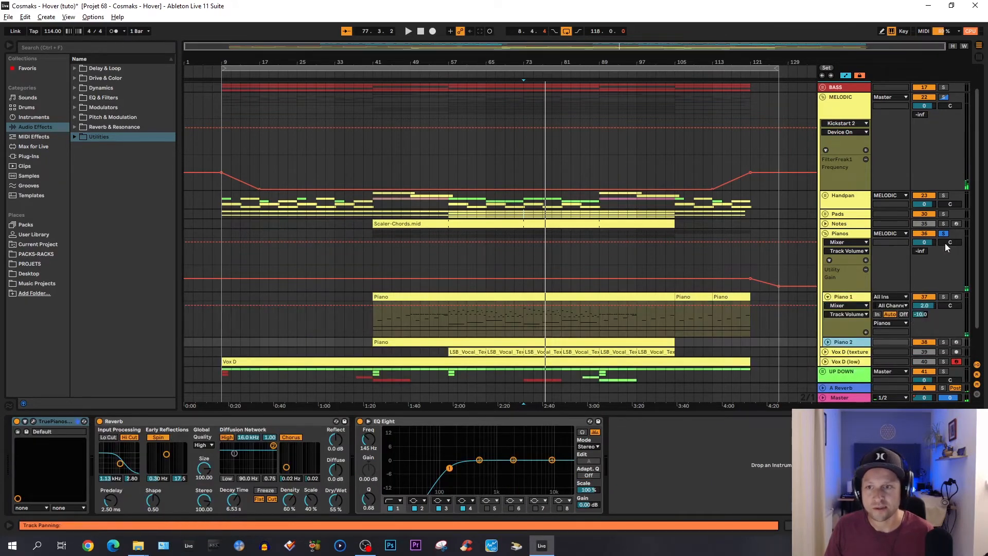
- Play from bar 73 with Piano 1 soloed, Piano 2 expanded and soloed, and the whole Pianos group soloed
key("space")
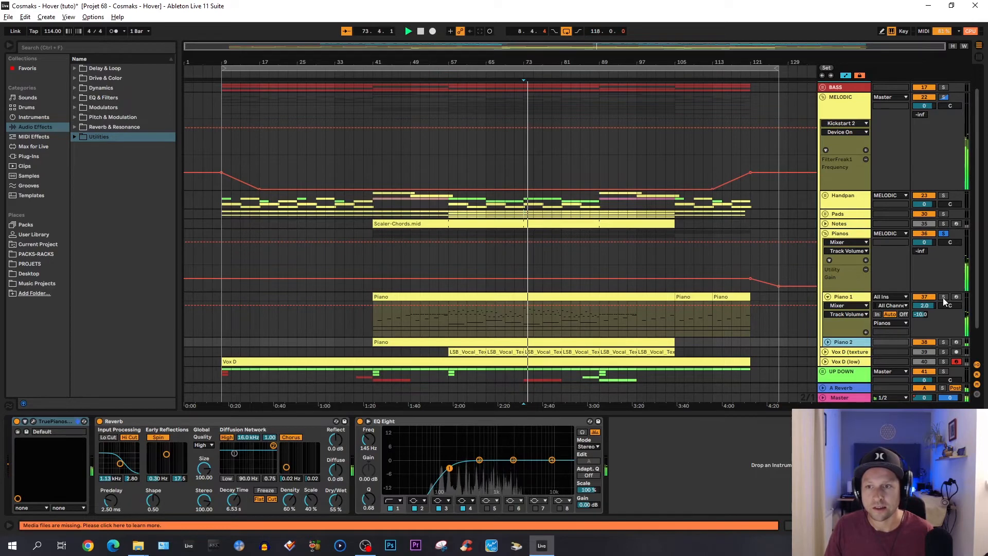
left_click(943, 297)
scroll(930, 323, "down", 1)
scroll(929, 324, "down", 3)
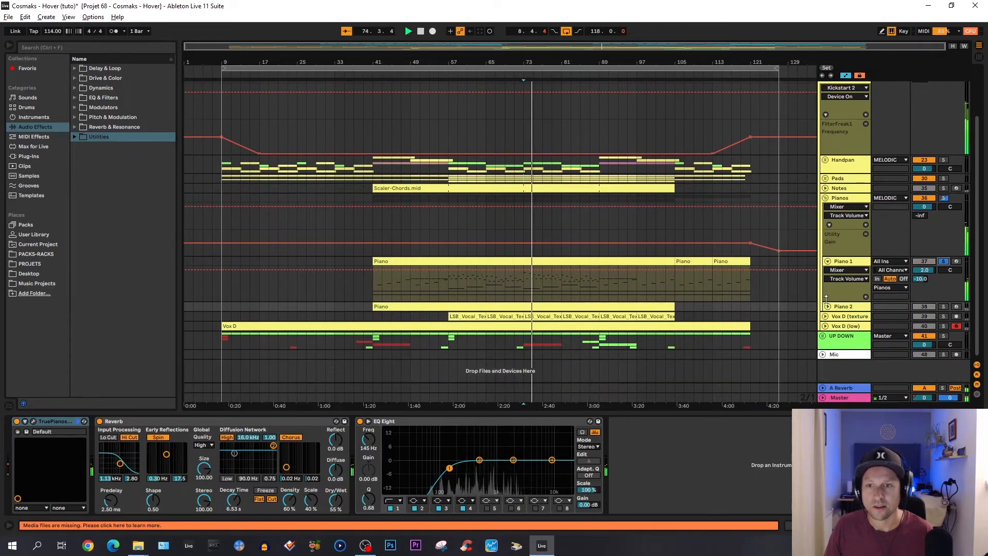
left_click(827, 296)
scroll(829, 309, "down", 2)
left_click(943, 276)
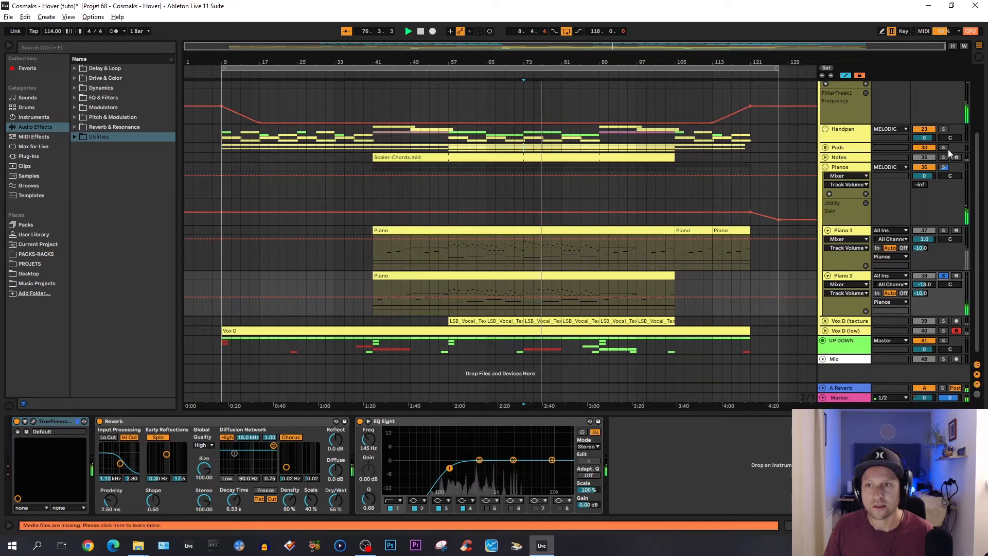
left_click(944, 168)
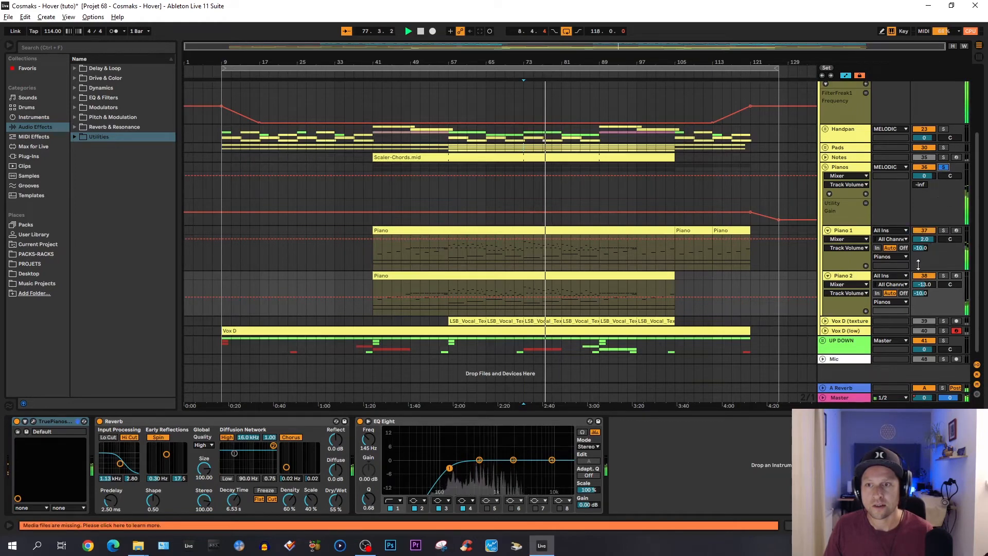
left_click(843, 277)
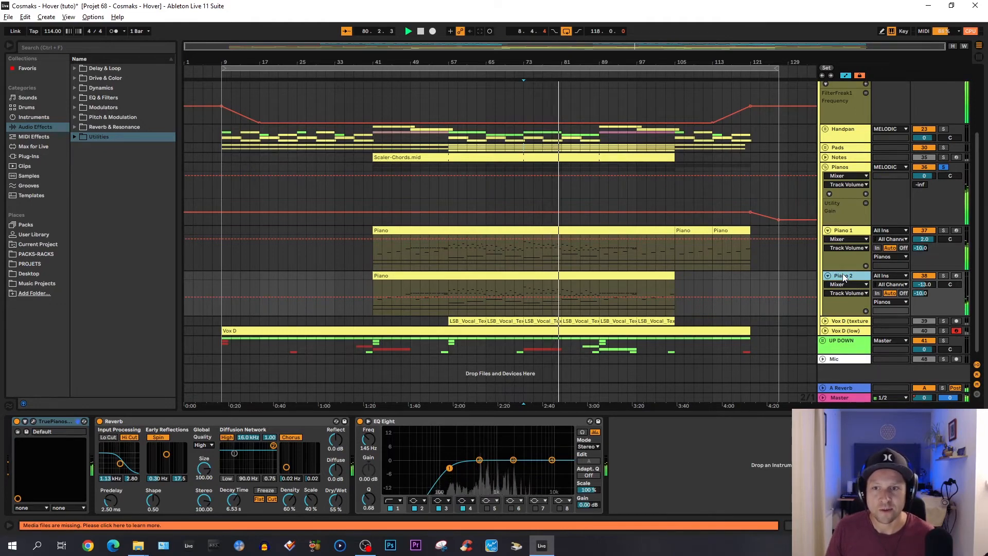
- Collapse and expand the Piano 1 and Piano 2 tracks to examine their A-Reverb sends
left_click(829, 231)
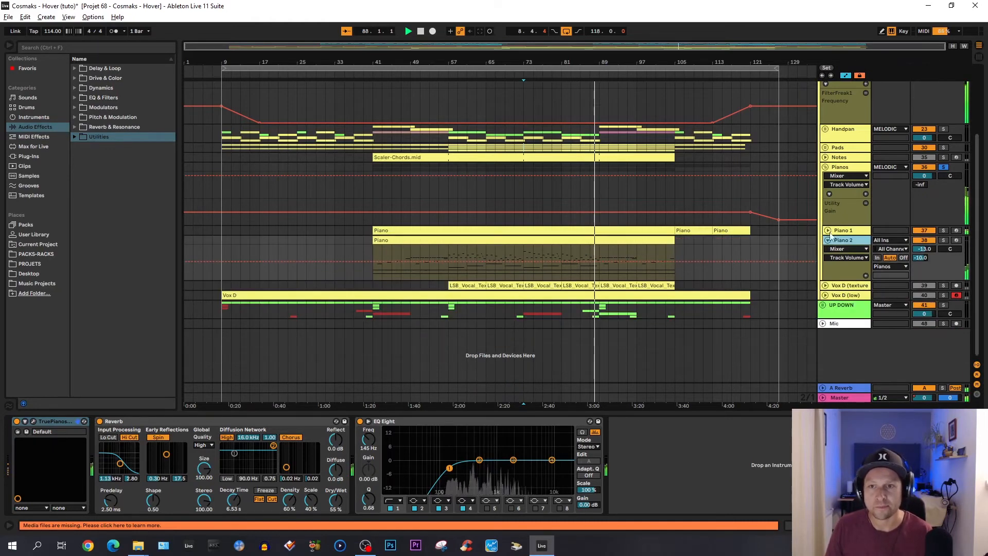
left_click(829, 240)
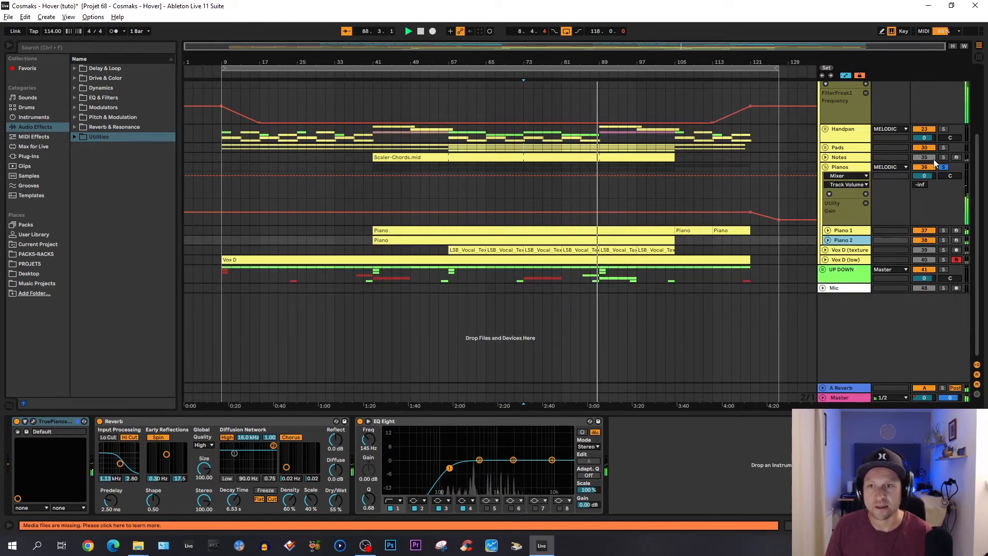
left_click(828, 231)
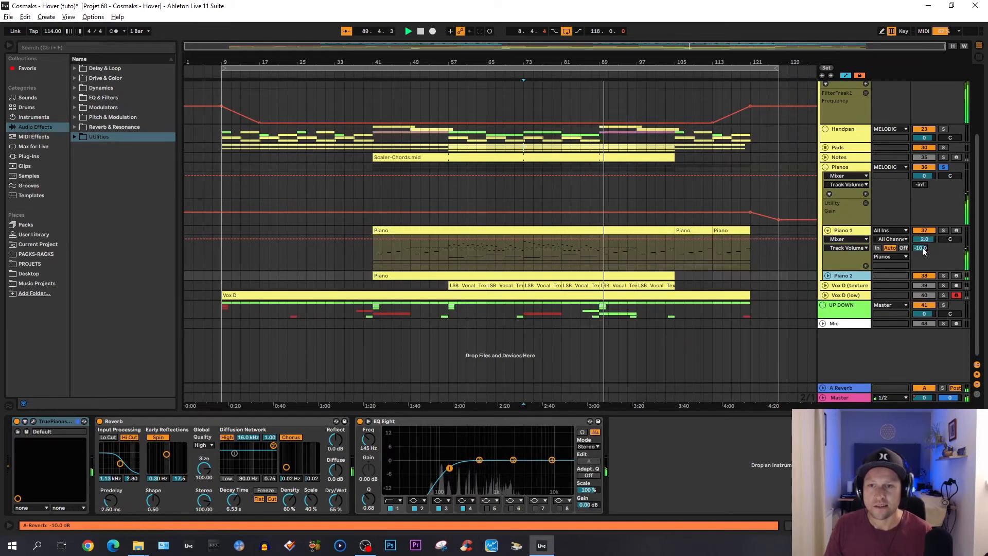
left_click(828, 276)
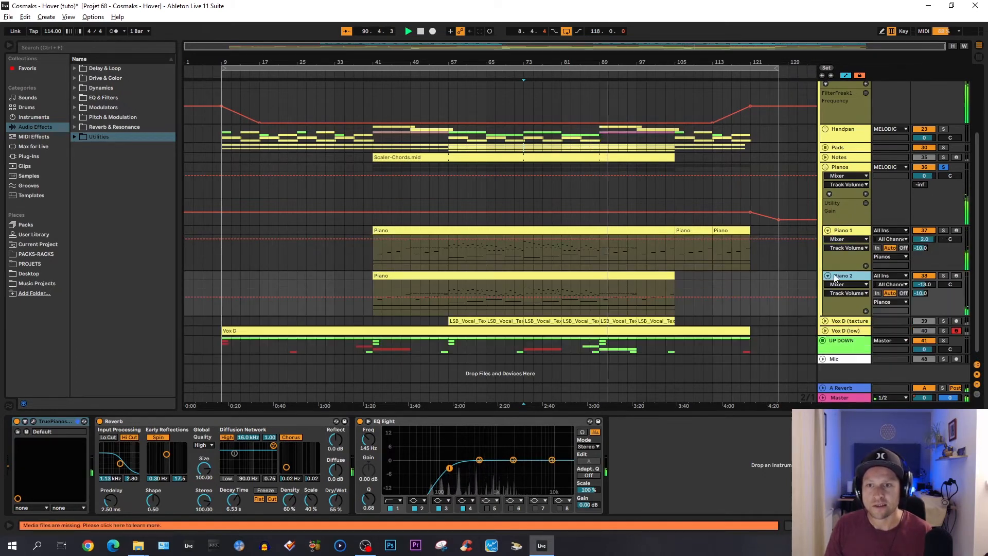
- Examine the ArtsAcoustic Reverb settings on the A Reverb return track and close the plug-in window
left_click(834, 389)
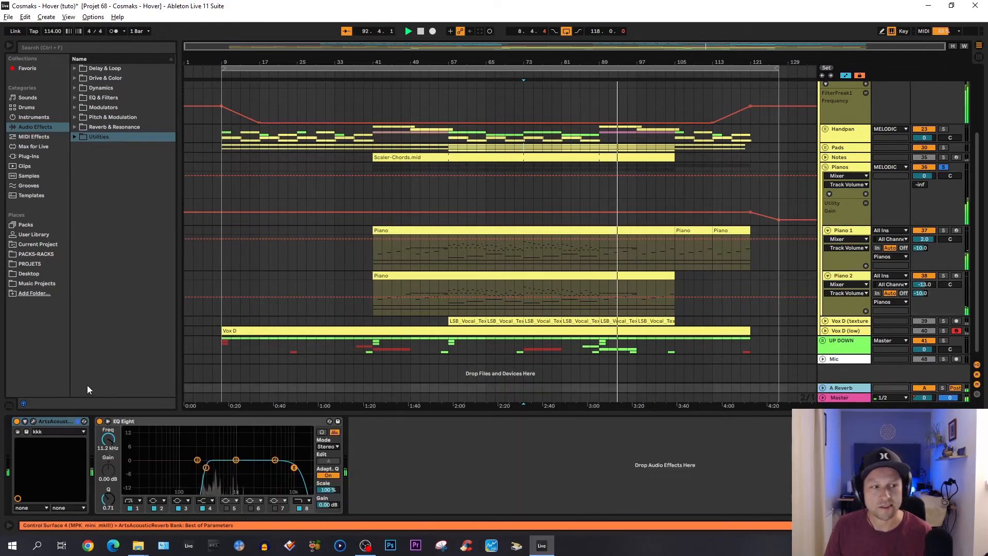
left_click(33, 422)
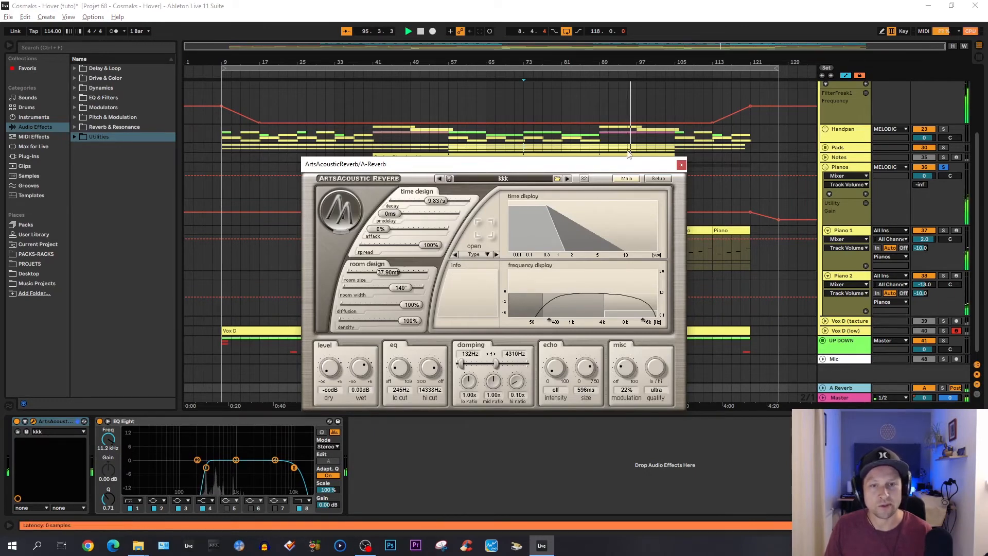
left_click(682, 165)
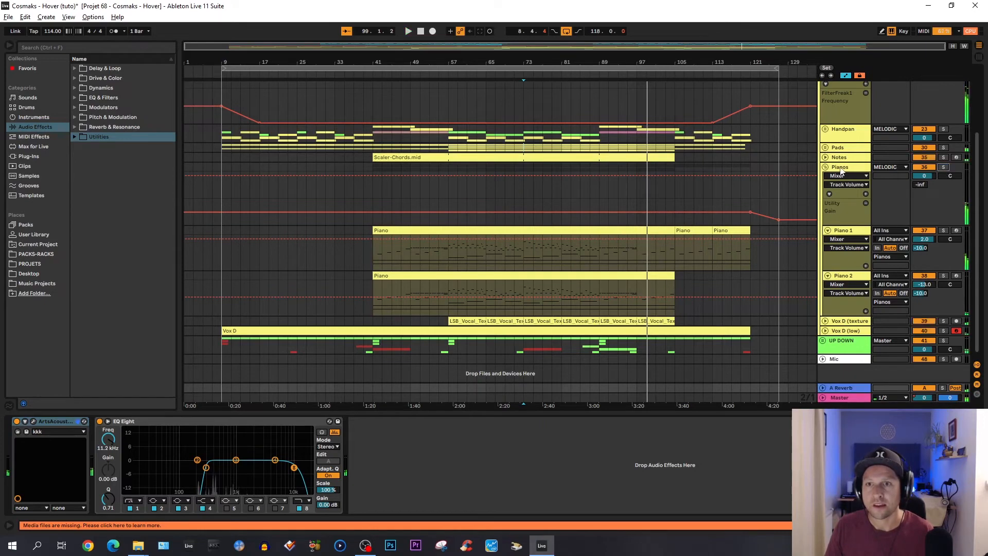
- Fold the Pianos group, play the full mix from bar 73, and solo and unsolo the Pianos
left_click(826, 166)
key("space")
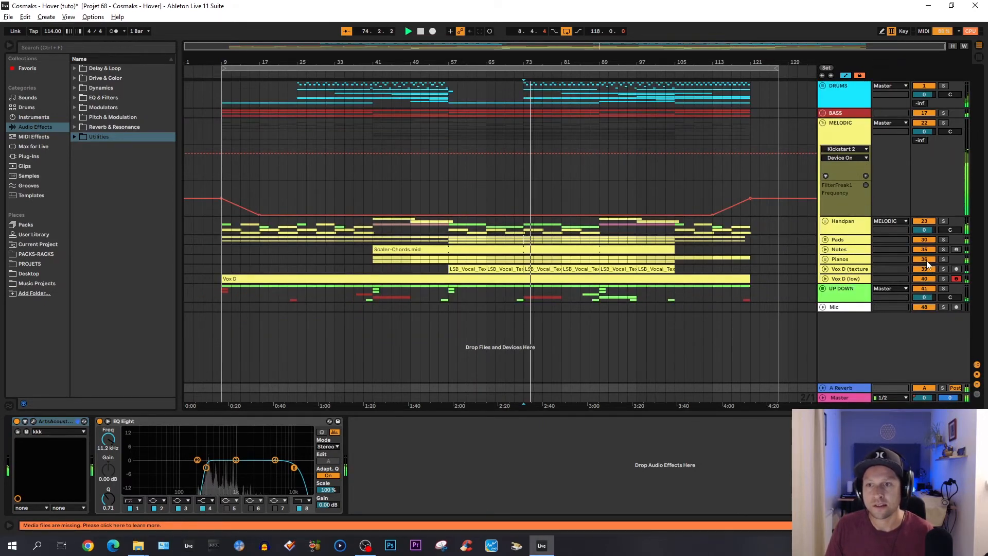
left_click(943, 259)
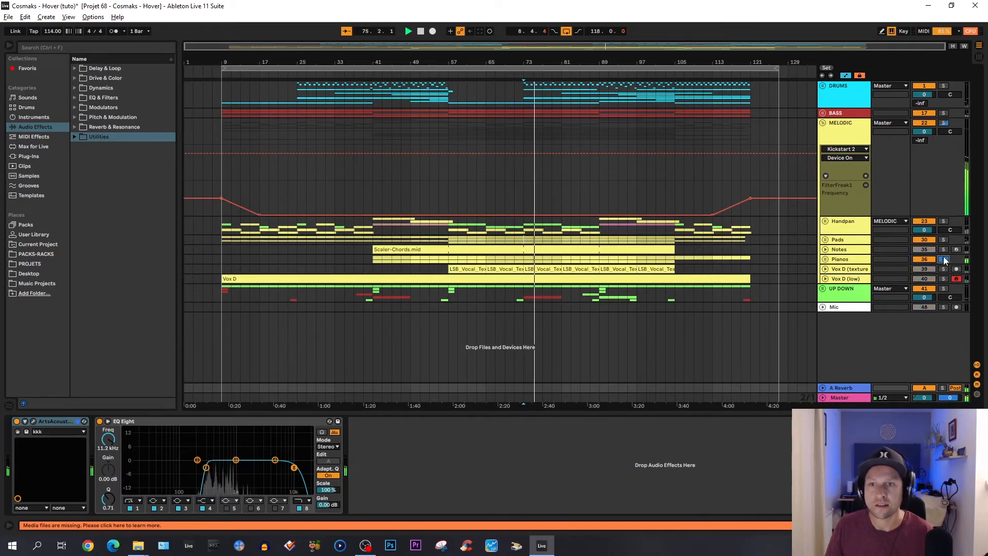
left_click(944, 259)
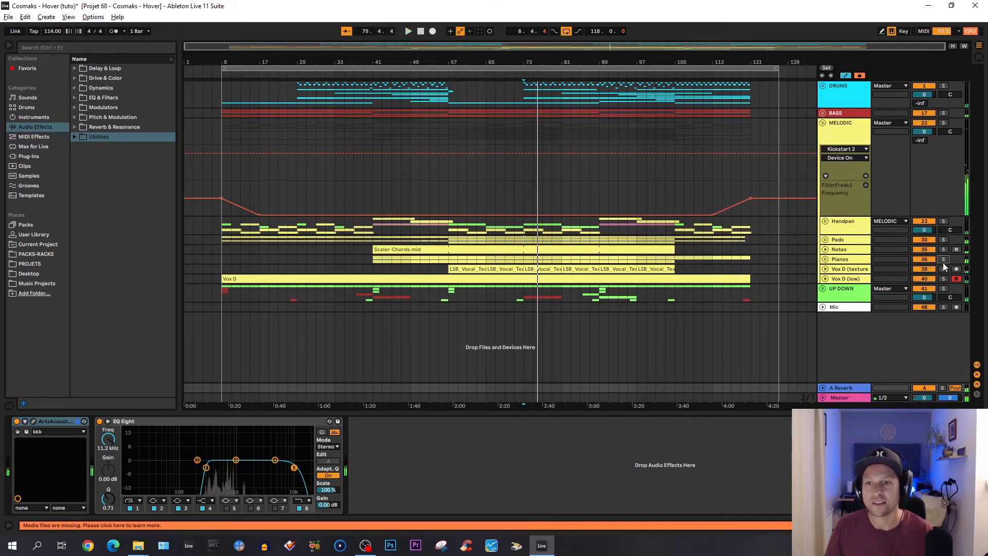
- Solo and expand the Vox D (texture) track, play it from bar 73 and show its devices
left_click(944, 269)
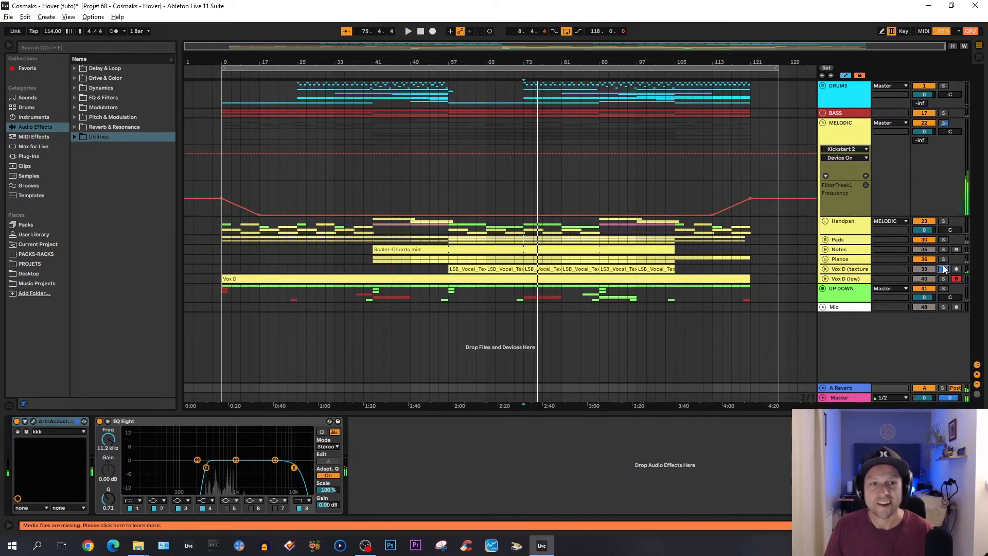
left_click(825, 269)
key("space")
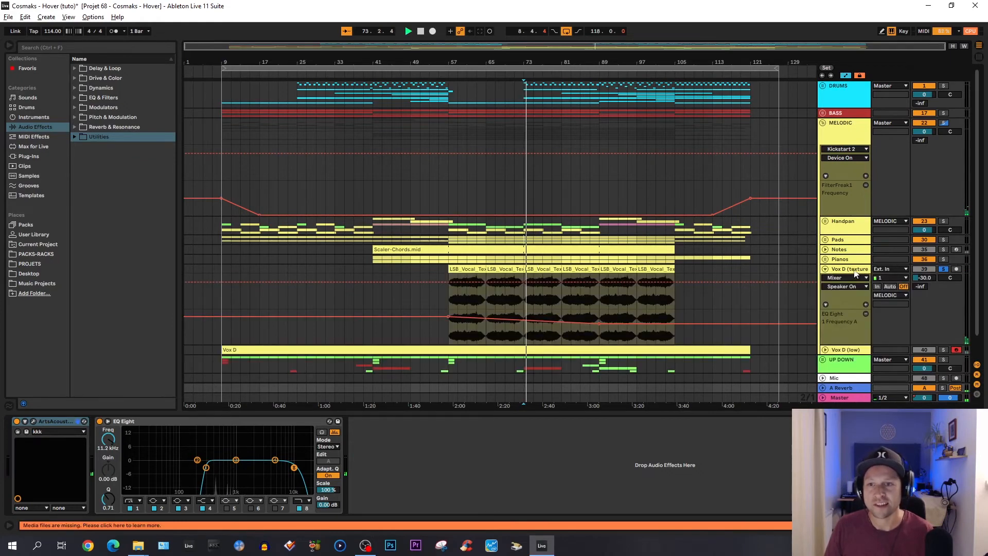
left_click(856, 272)
scroll(868, 281, "down", 2)
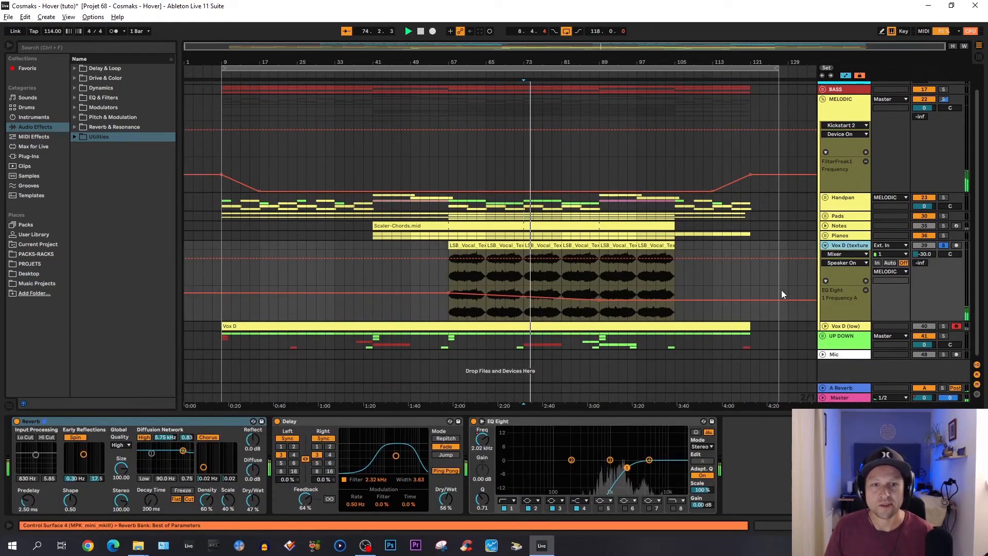
- Solo and expand the Vox D (low) track and show its device chain
left_click(944, 326)
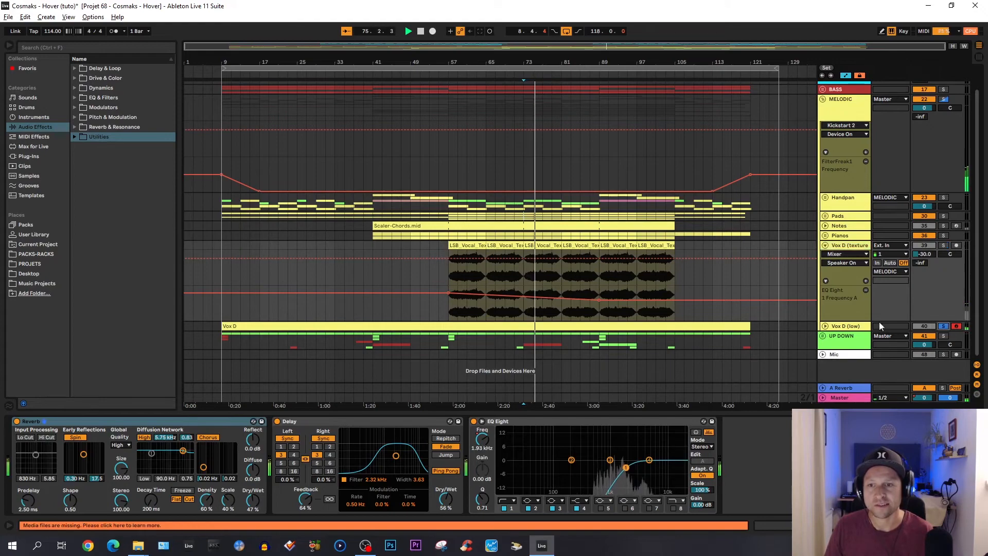
left_click(825, 327)
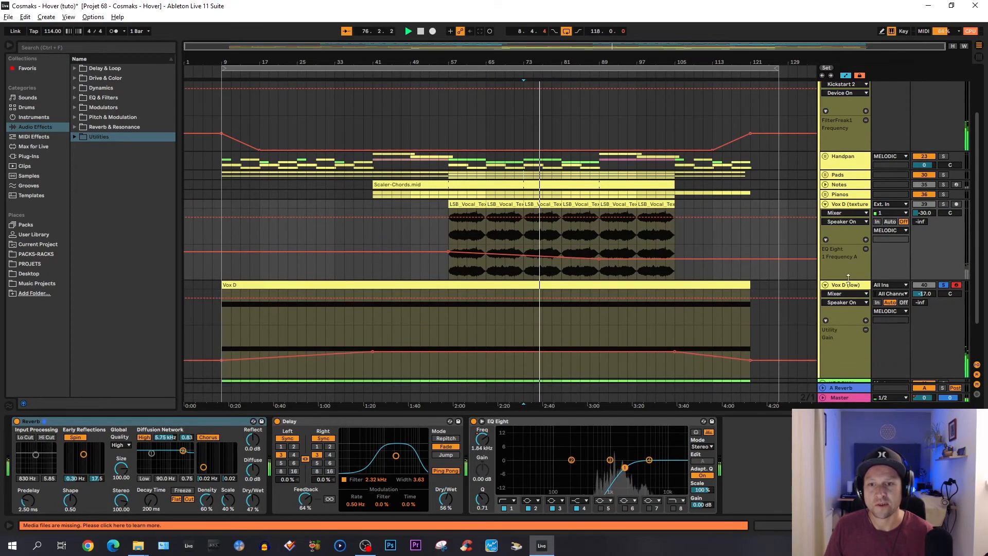
scroll(829, 322, "down", 2)
left_click(851, 286)
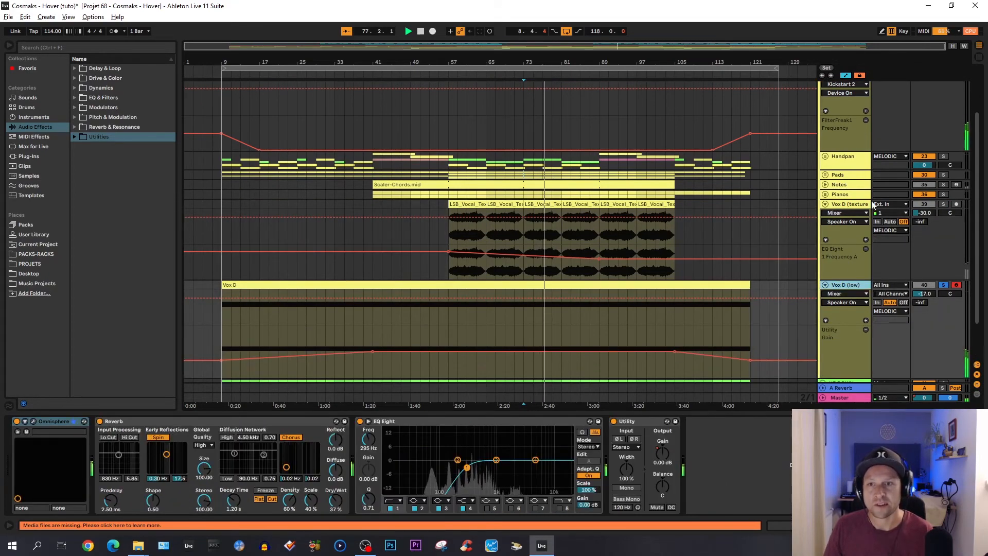
- Solo the Vox D (texture) track for comparison, show its devices and collapse both Vox D tracks
left_click(852, 205)
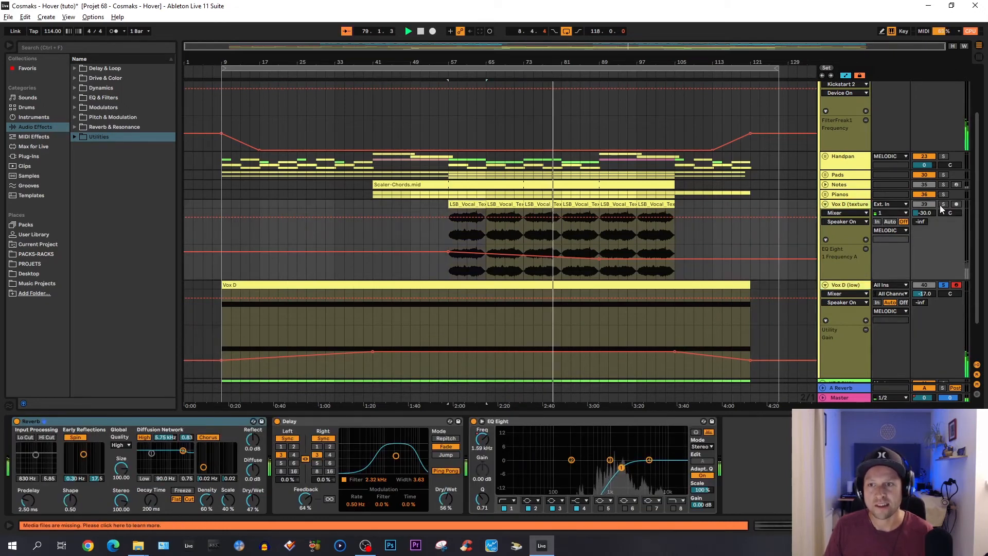
scroll(939, 206, "down", 2)
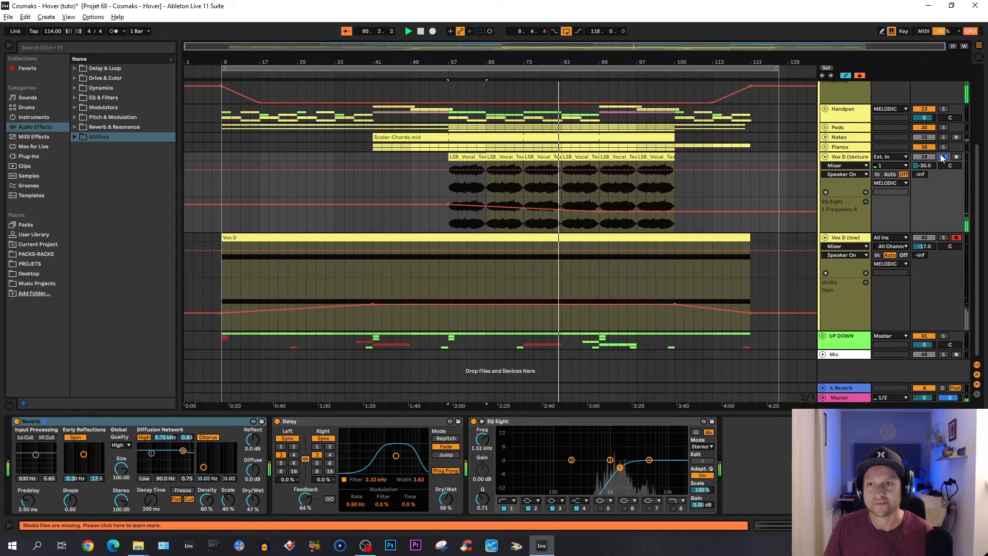
left_click(826, 157)
left_click(826, 166)
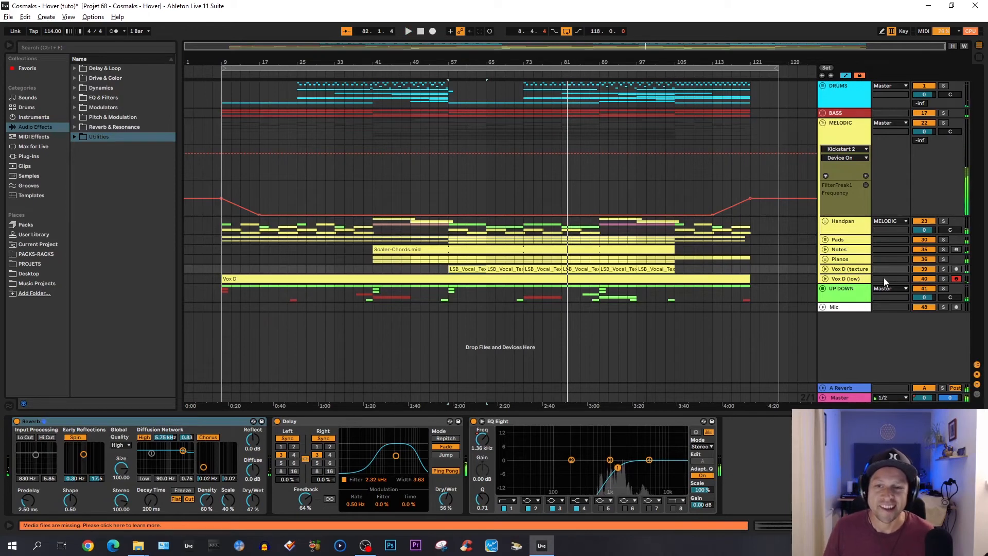
- Unfold the UP DOWN group to show its noise, crash and sweep tracks
left_click(824, 291)
scroll(812, 255, "down", 1)
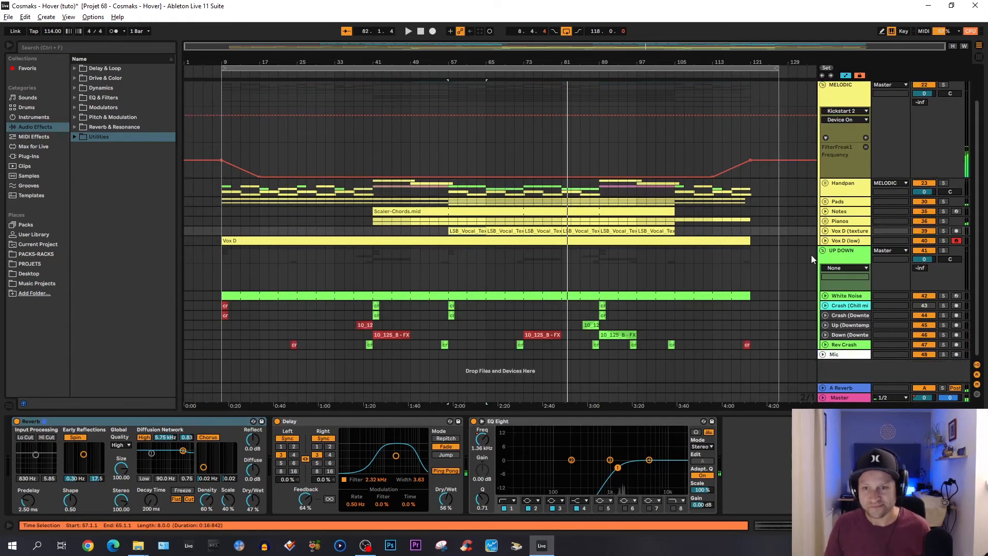
left_click(864, 264)
- Solo the White Noise track, play it from bar 57 and show its devices
left_click(449, 273)
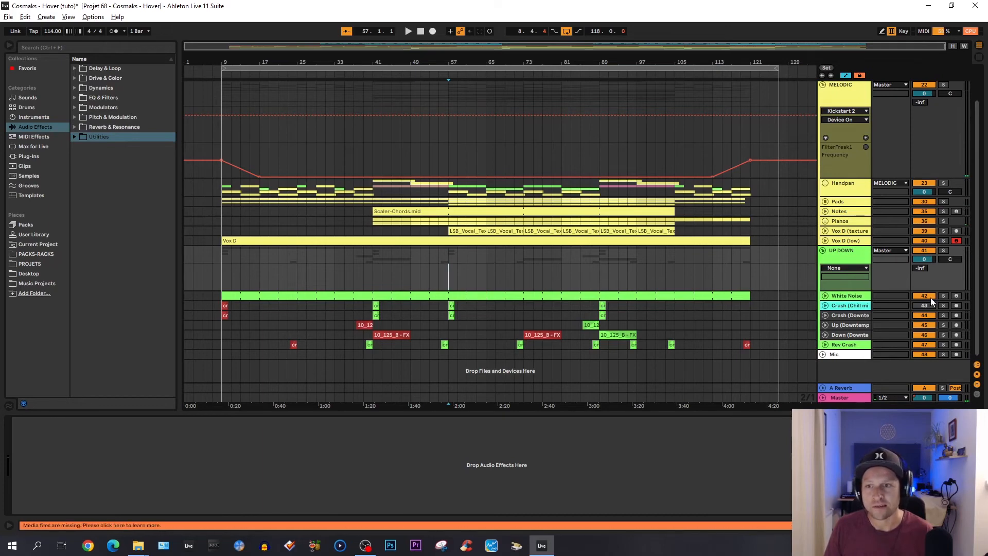
left_click(946, 295)
key("space")
left_click(836, 296)
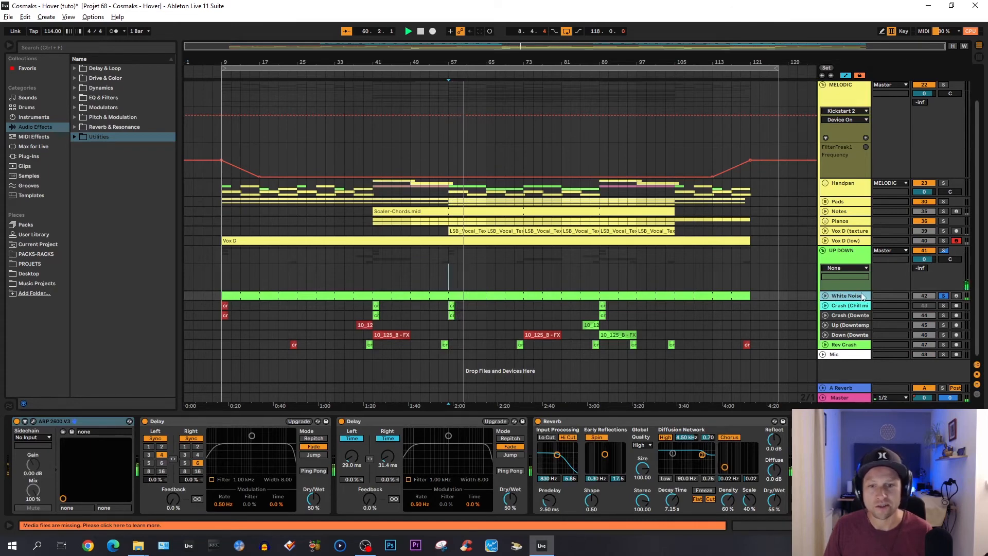
- Solo the Crash track directly above the Up track and play its crash clip at bar 57
left_click(944, 315)
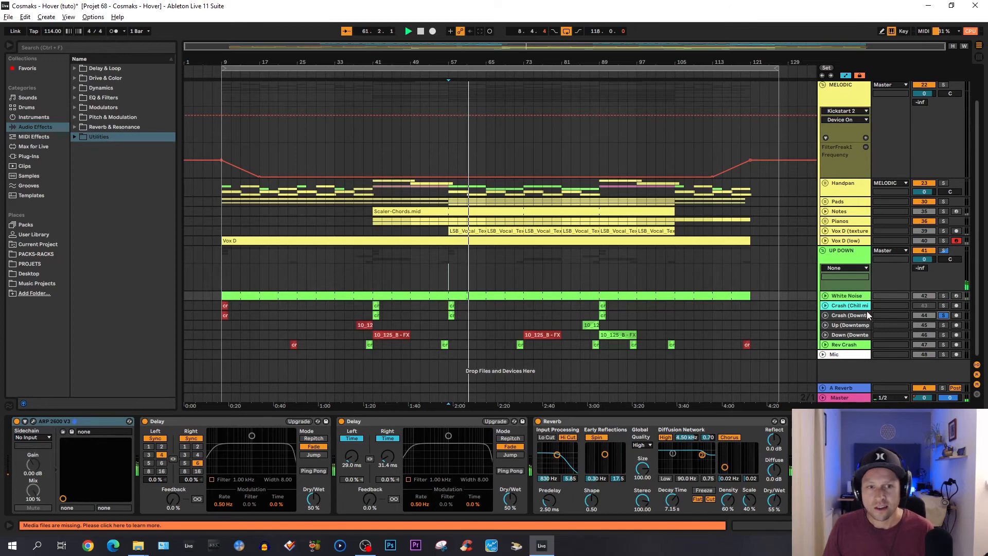
left_click(452, 316)
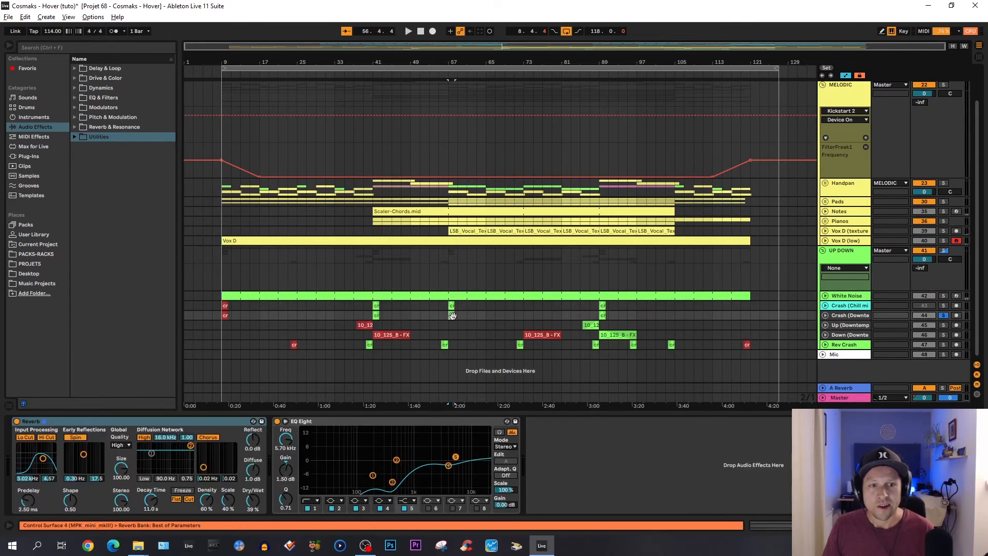
key("space")
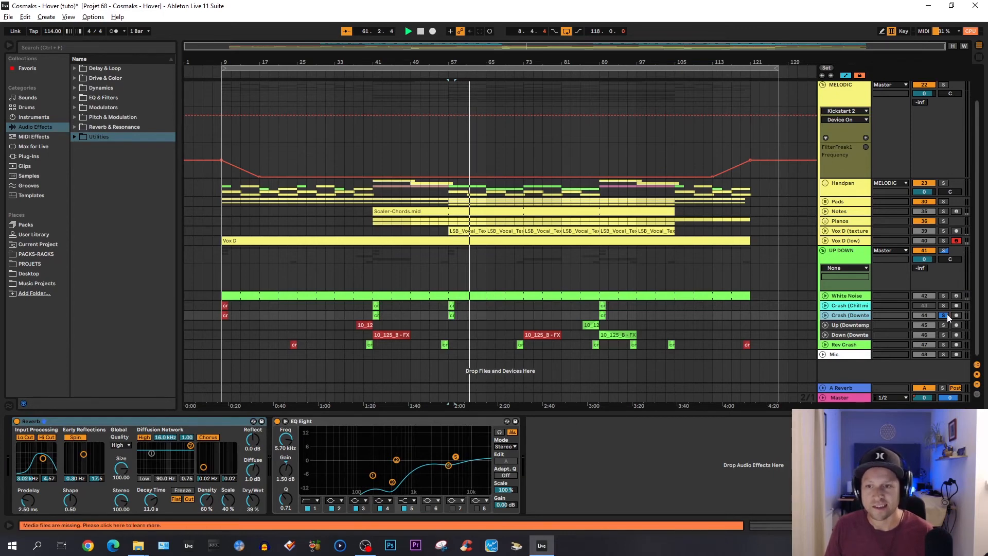
- Play the transition from bar 87, solo the Up track to audition its FX Sweep Up clip and show its devices
left_click(590, 326)
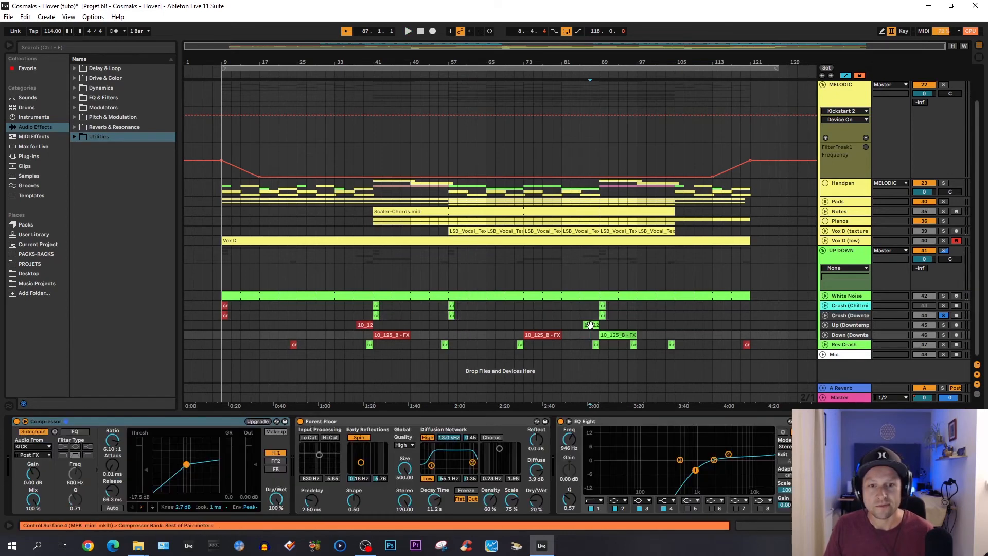
left_click(591, 315)
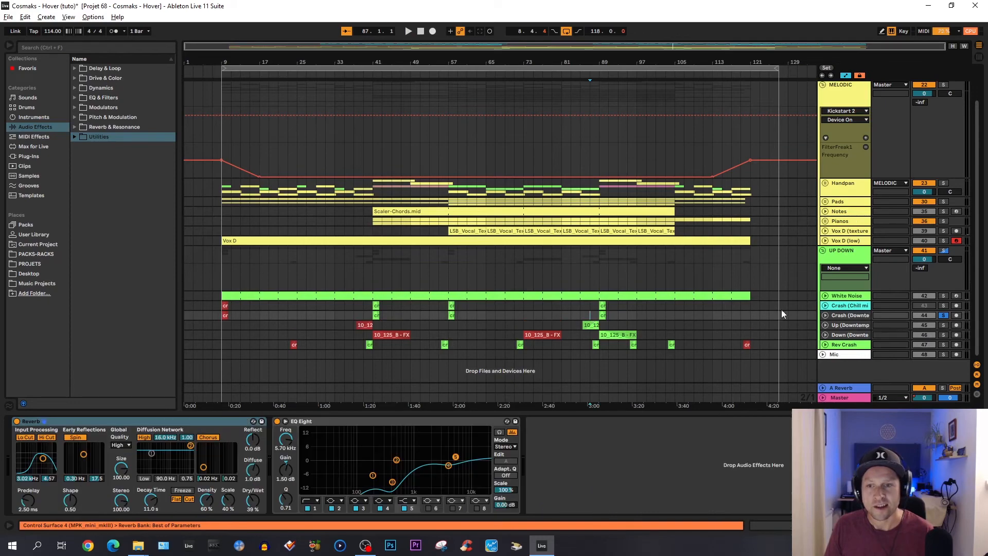
key("space")
left_click_drag(600, 62, 600, 144)
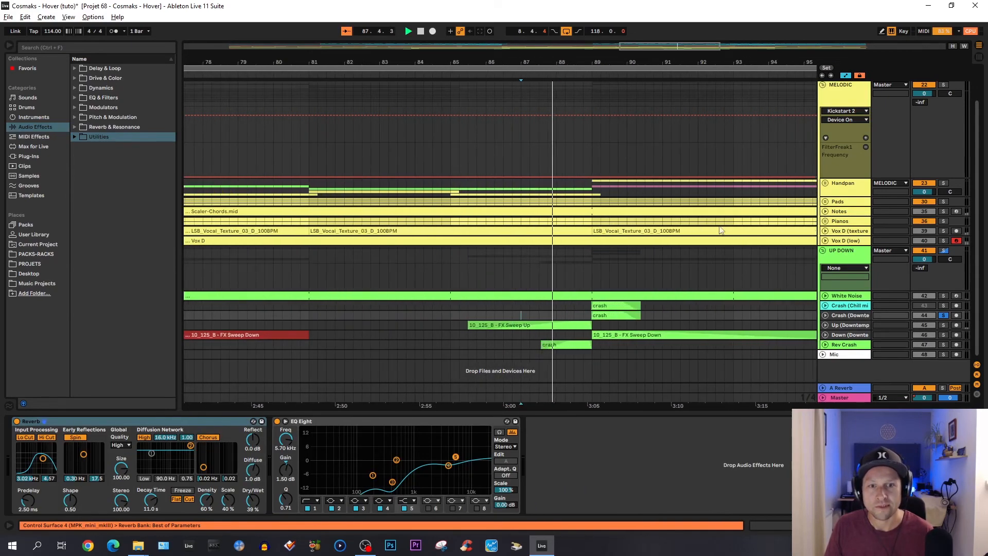
left_click(846, 325)
left_click(944, 325)
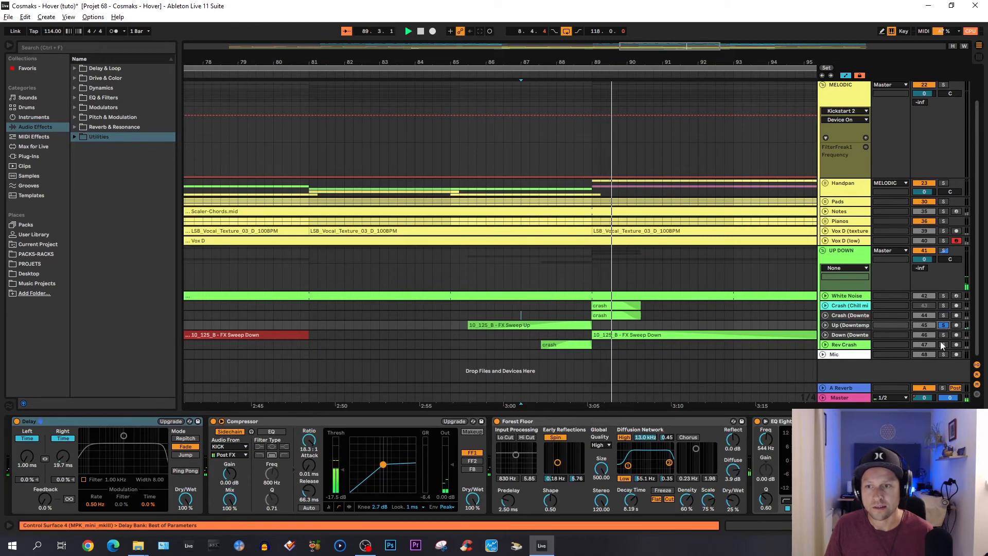
key("space")
key("space")
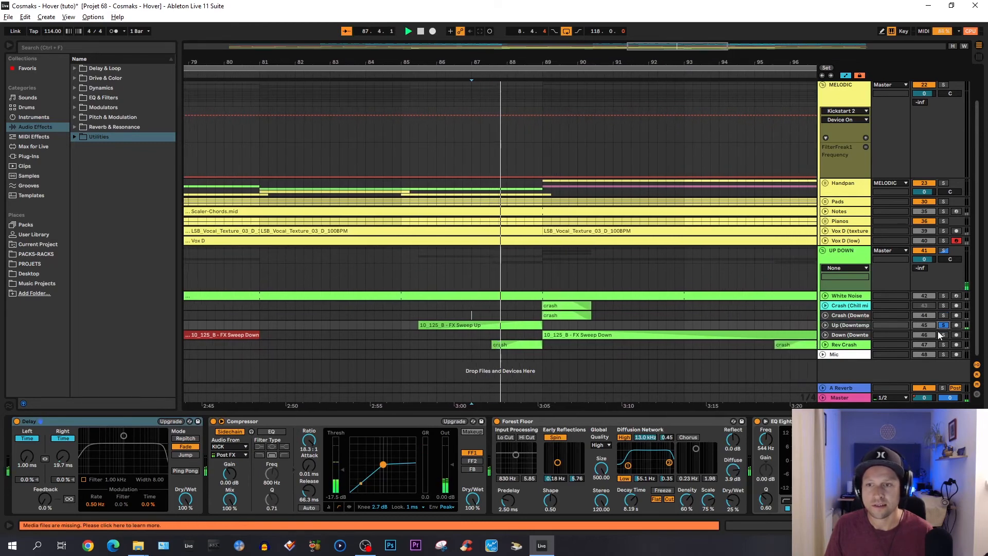
- Solo the Down track to audition its FX Sweep Down clip, and fold the UP DOWN group
left_click(943, 334)
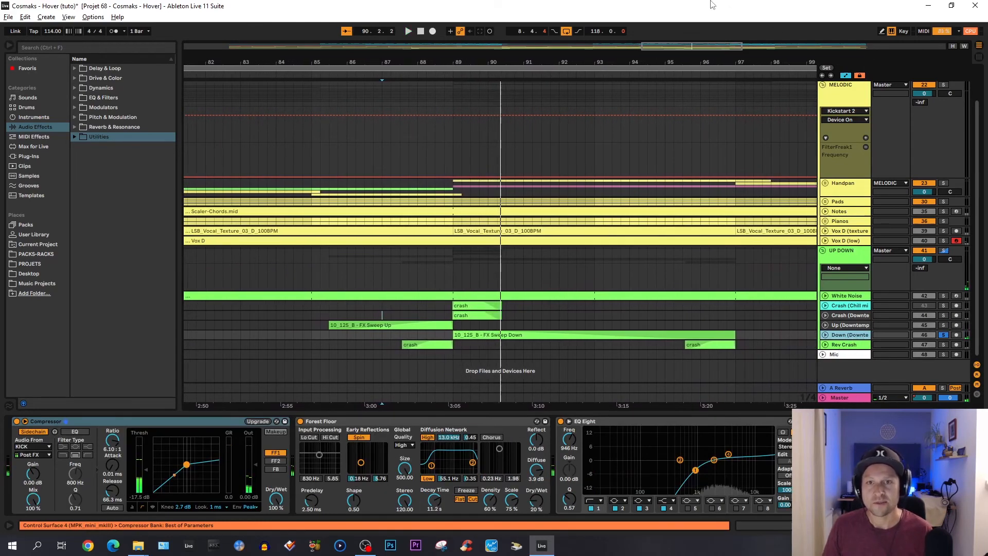
left_click_drag(667, 43, 616, 174)
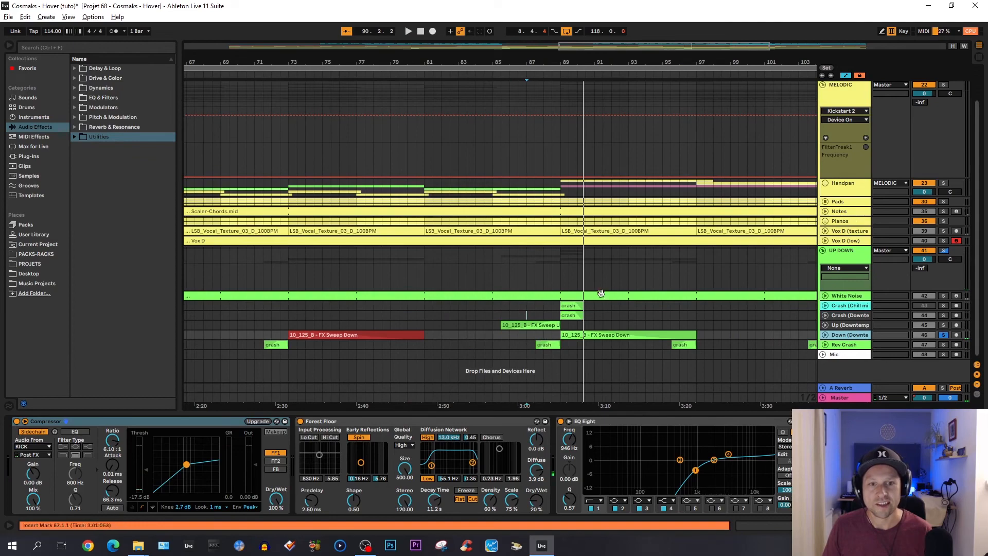
left_click(573, 306)
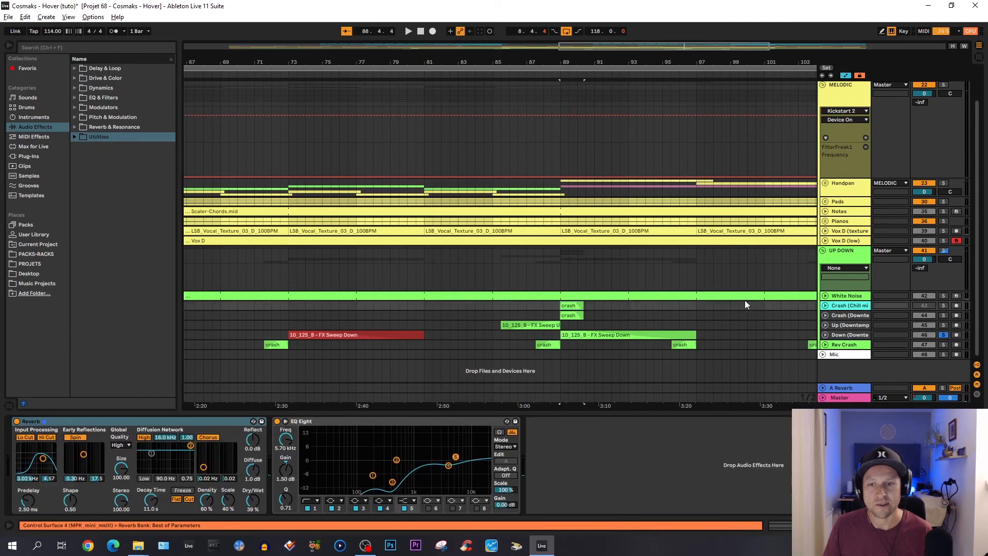
left_click(826, 251)
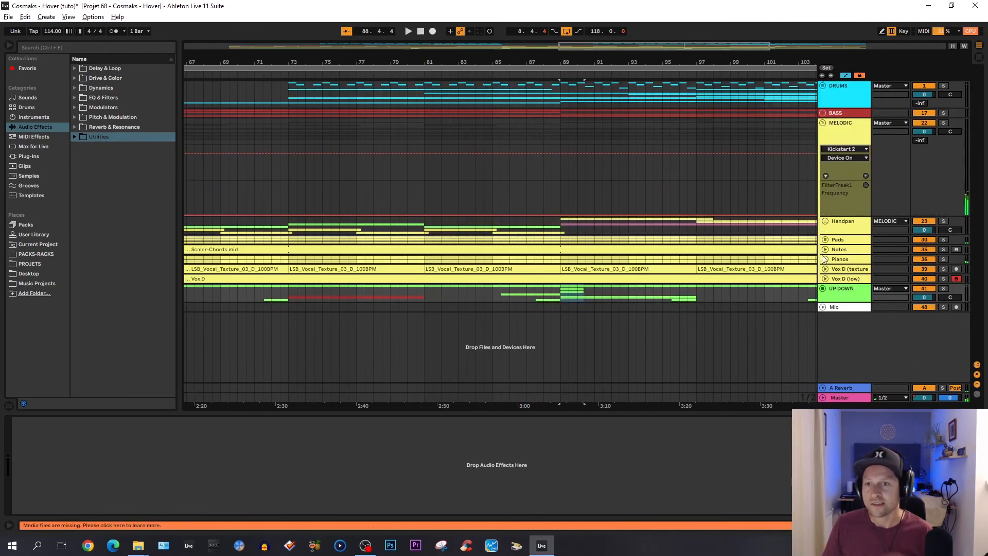
- Solo the Handpan group and play it from bar 89
left_click(848, 227)
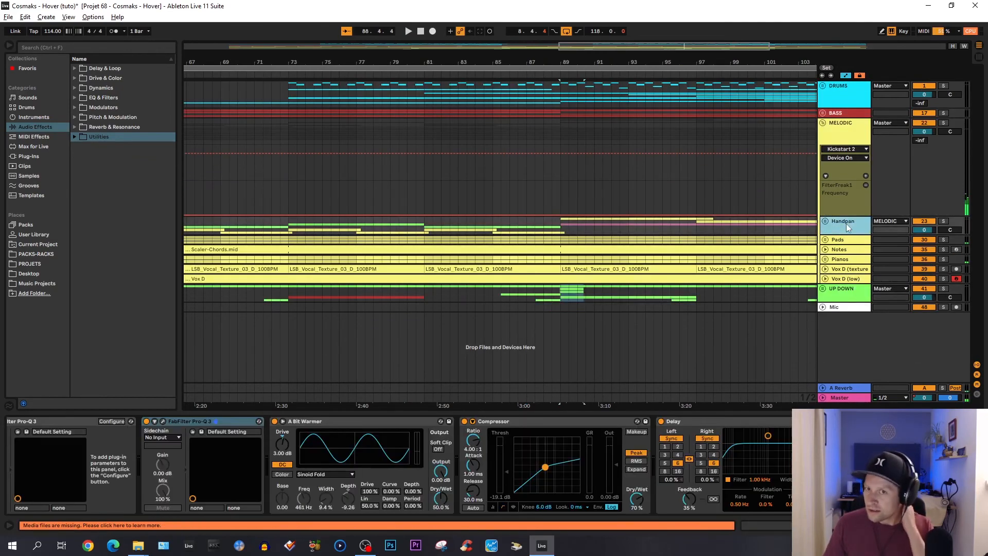
left_click(569, 191)
left_click(944, 221)
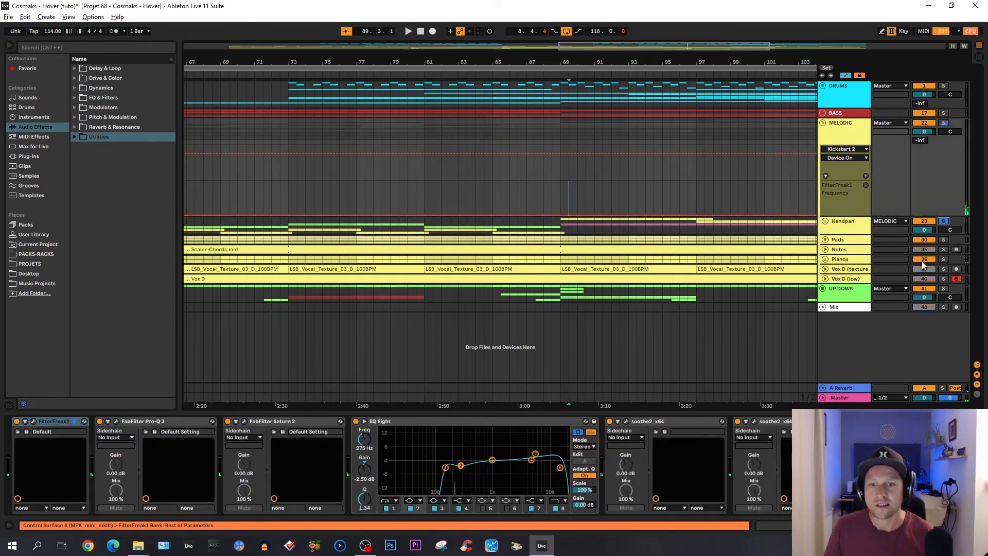
key("space")
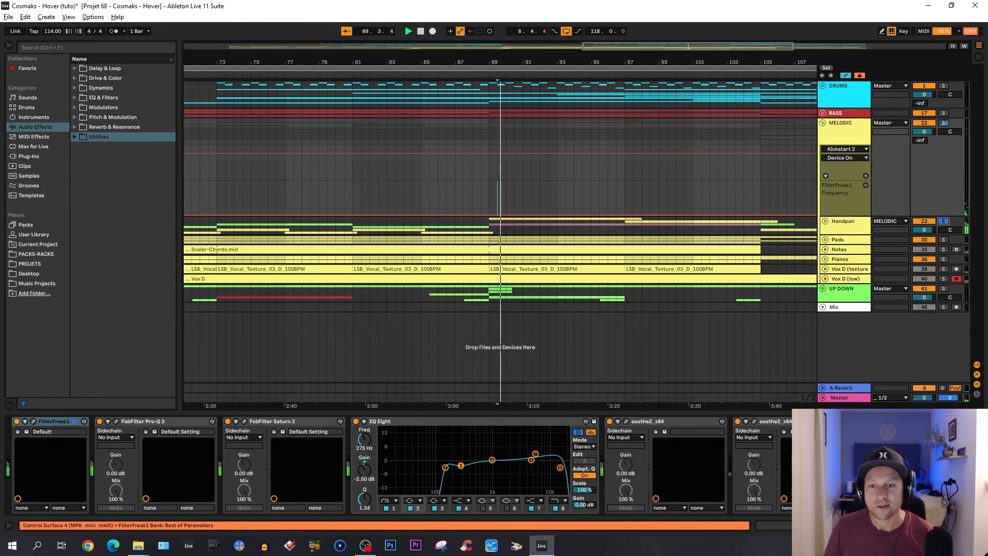
- Show the Handpan group's devices and examine both delay chains of its HAAS rack
left_click(847, 225)
left_click_drag(813, 526, 882, 525)
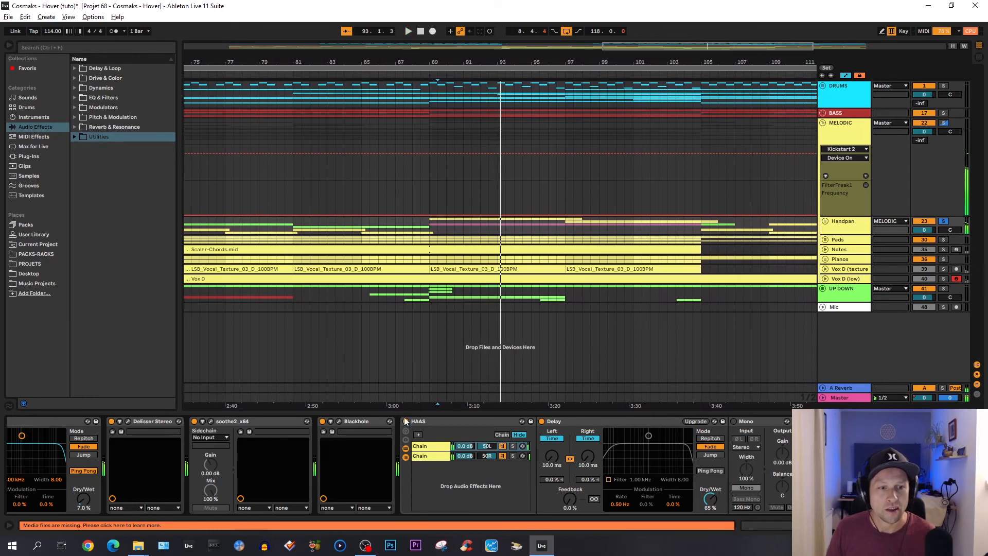
left_click(426, 446)
left_click(428, 456)
left_click(429, 447)
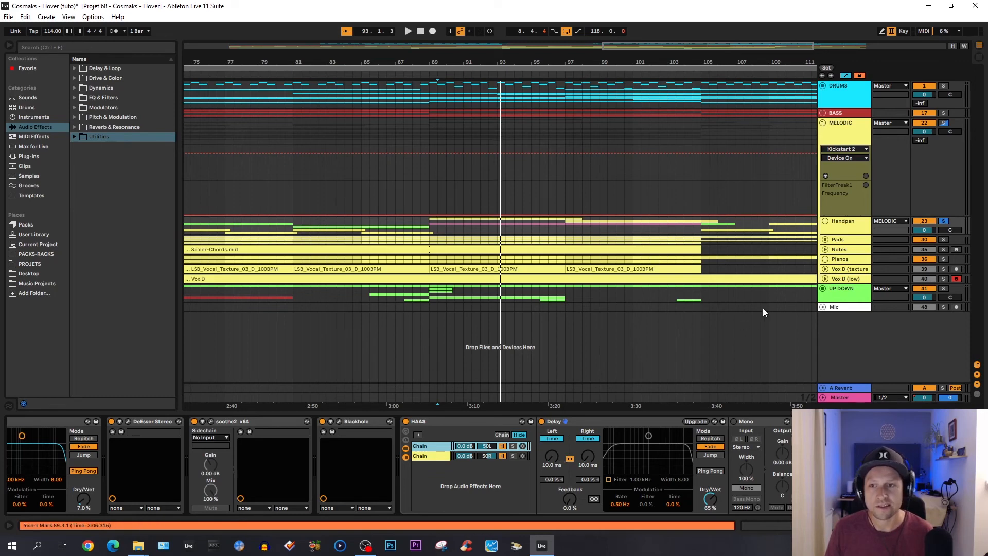
- Play the soloed Handpan from bar 89 and switch the HAAS rack off and on to compare the stereo width
left_click(861, 224)
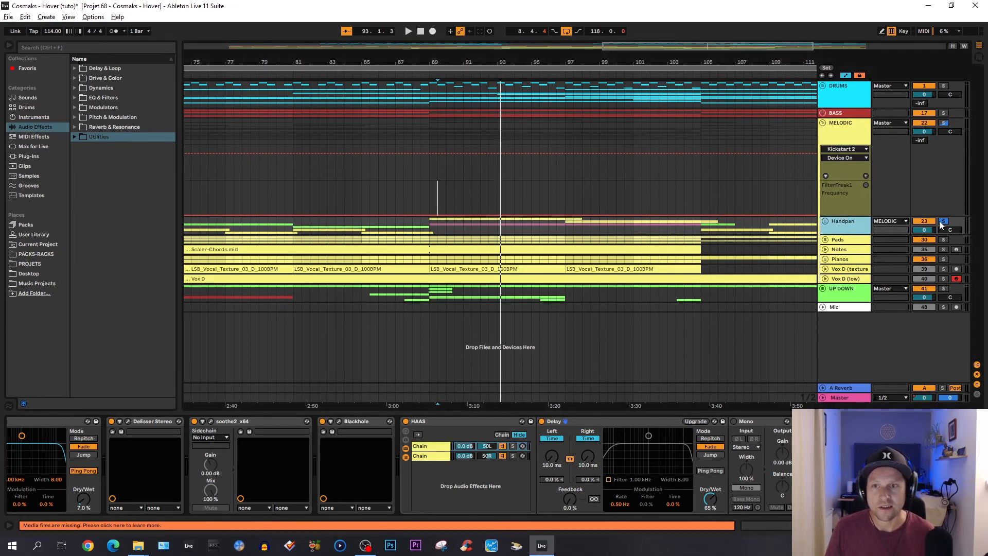
key("space")
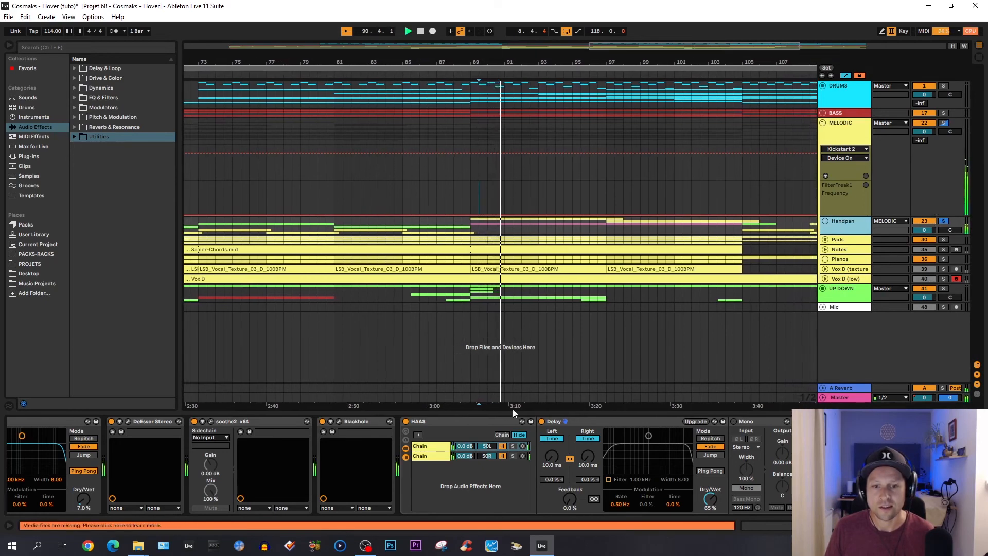
left_click(405, 422)
left_click(406, 422)
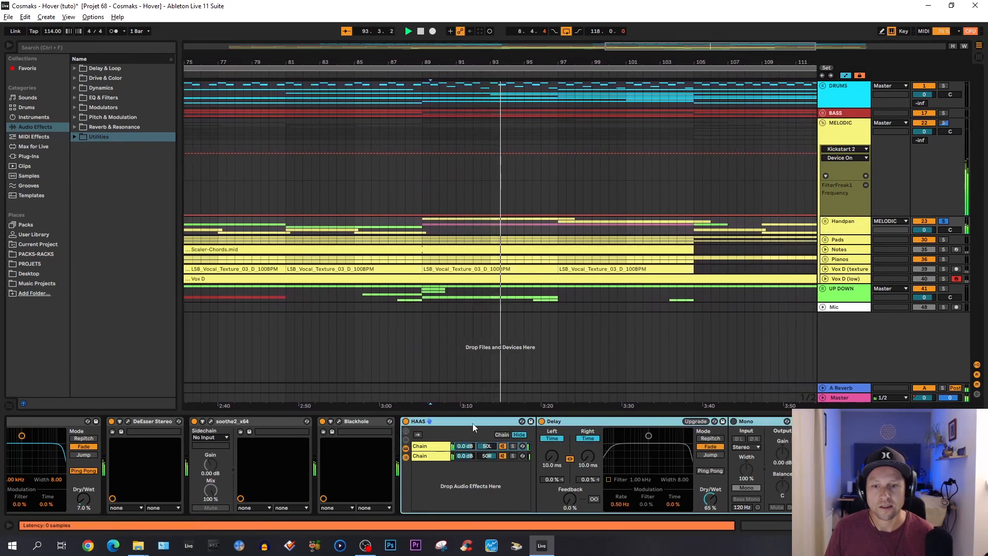
mouse_move(710, 503)
left_mouse_down()
mouse_move(710, 471)
mouse_move(712, 509)
left_mouse_up()
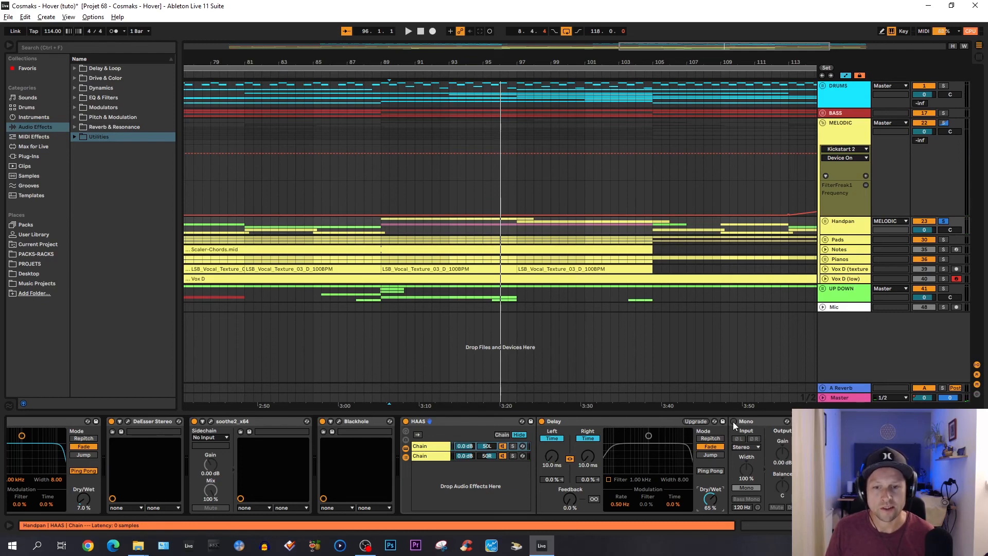
- Replay the Handpan from bar 89 and switch the Mono utility on and off to check mono compatibility
key("space")
left_click(733, 422)
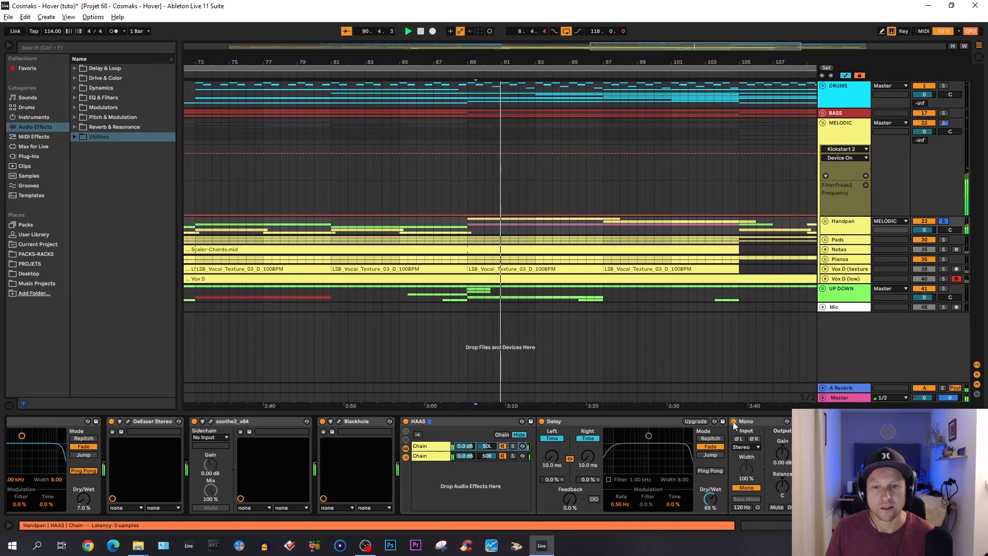
left_click(734, 421)
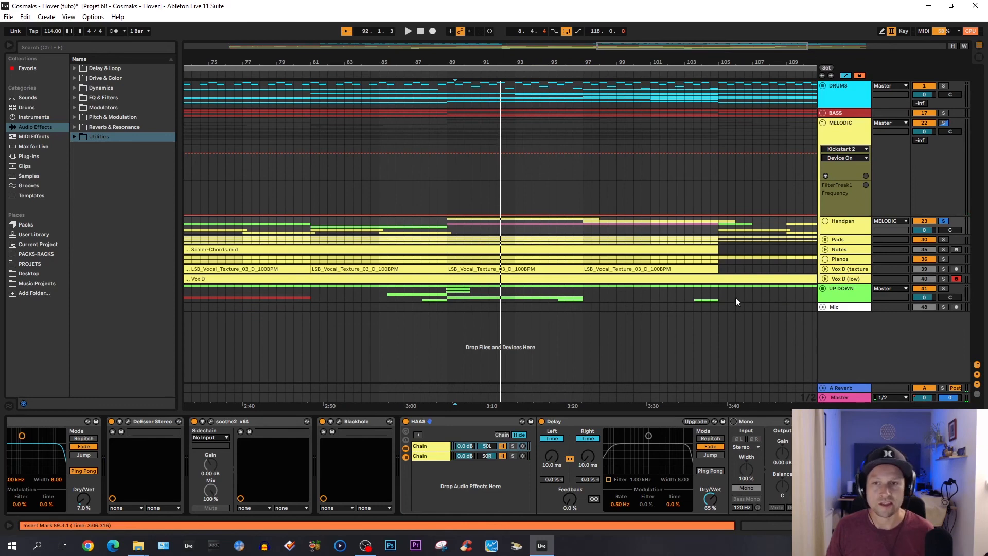
- Fold the MELODIC group and play the full mix from bar 97
left_click(854, 123)
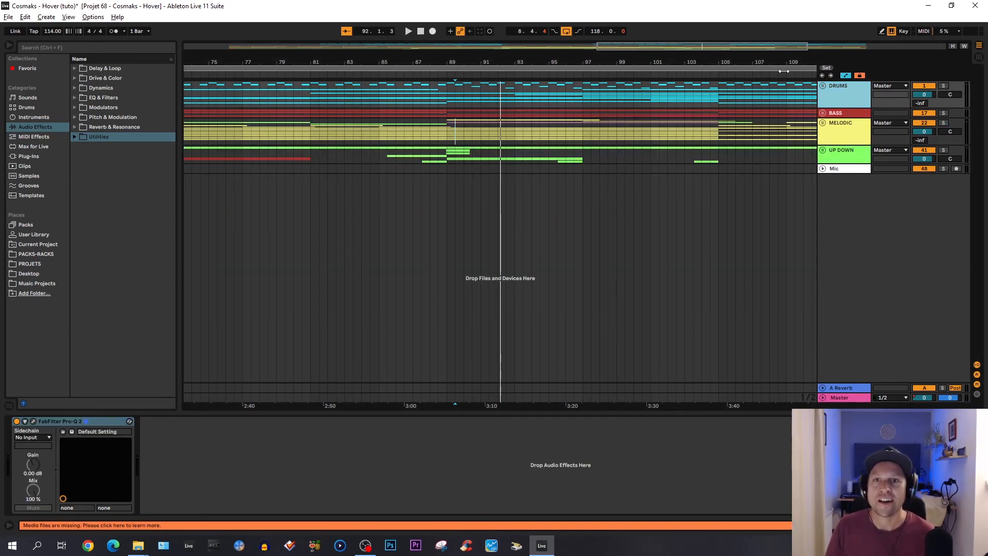
left_click_drag(784, 63, 693, 60)
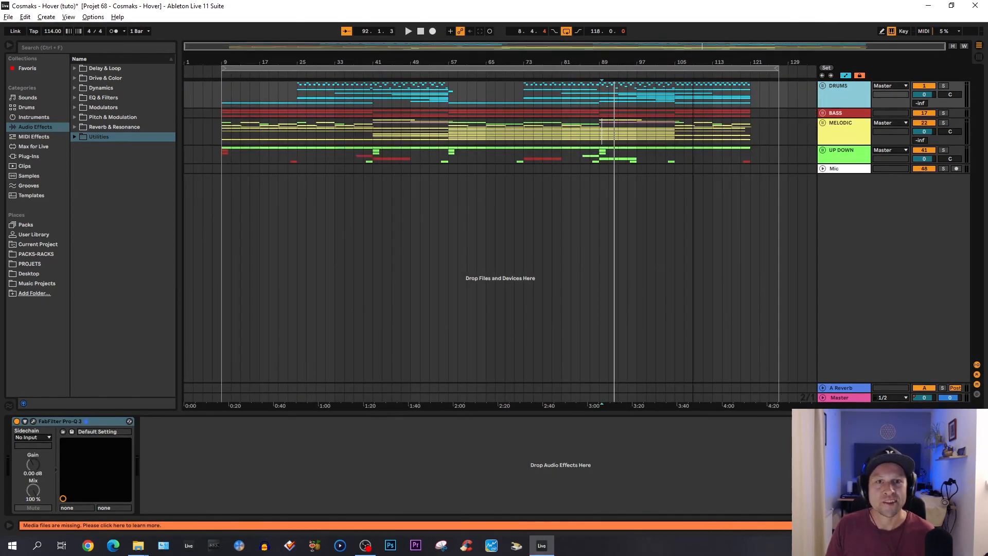
left_click(603, 153)
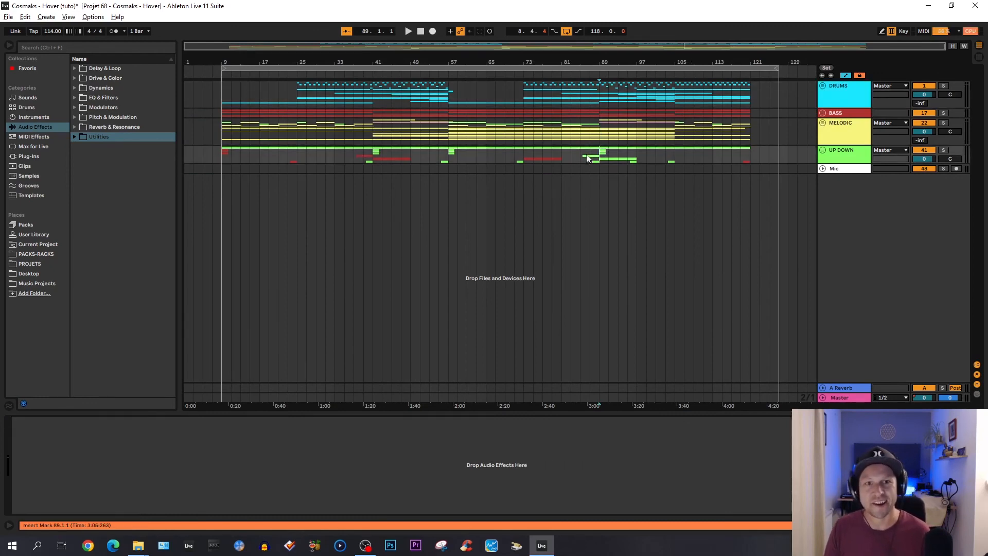
left_click(564, 160)
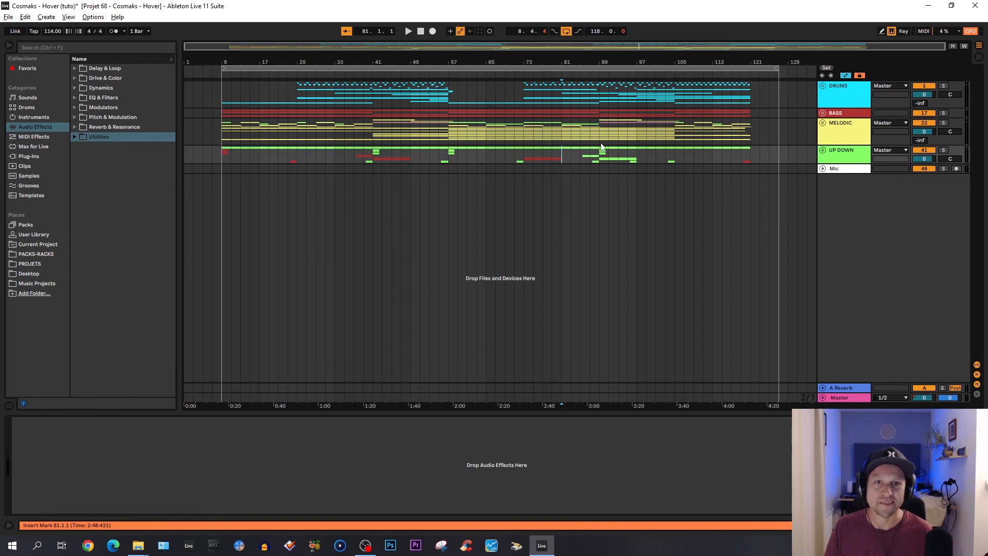
left_click(637, 158)
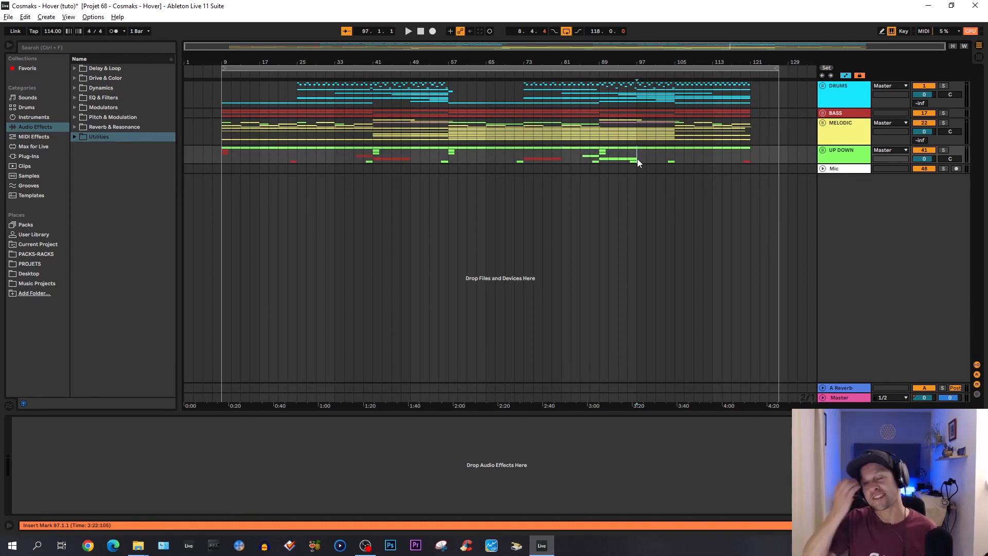
key("space")
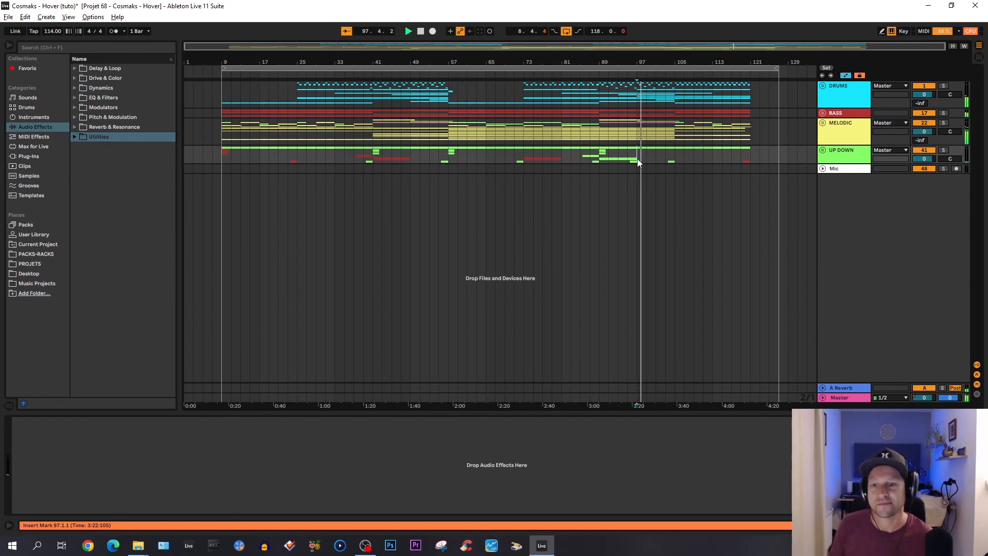